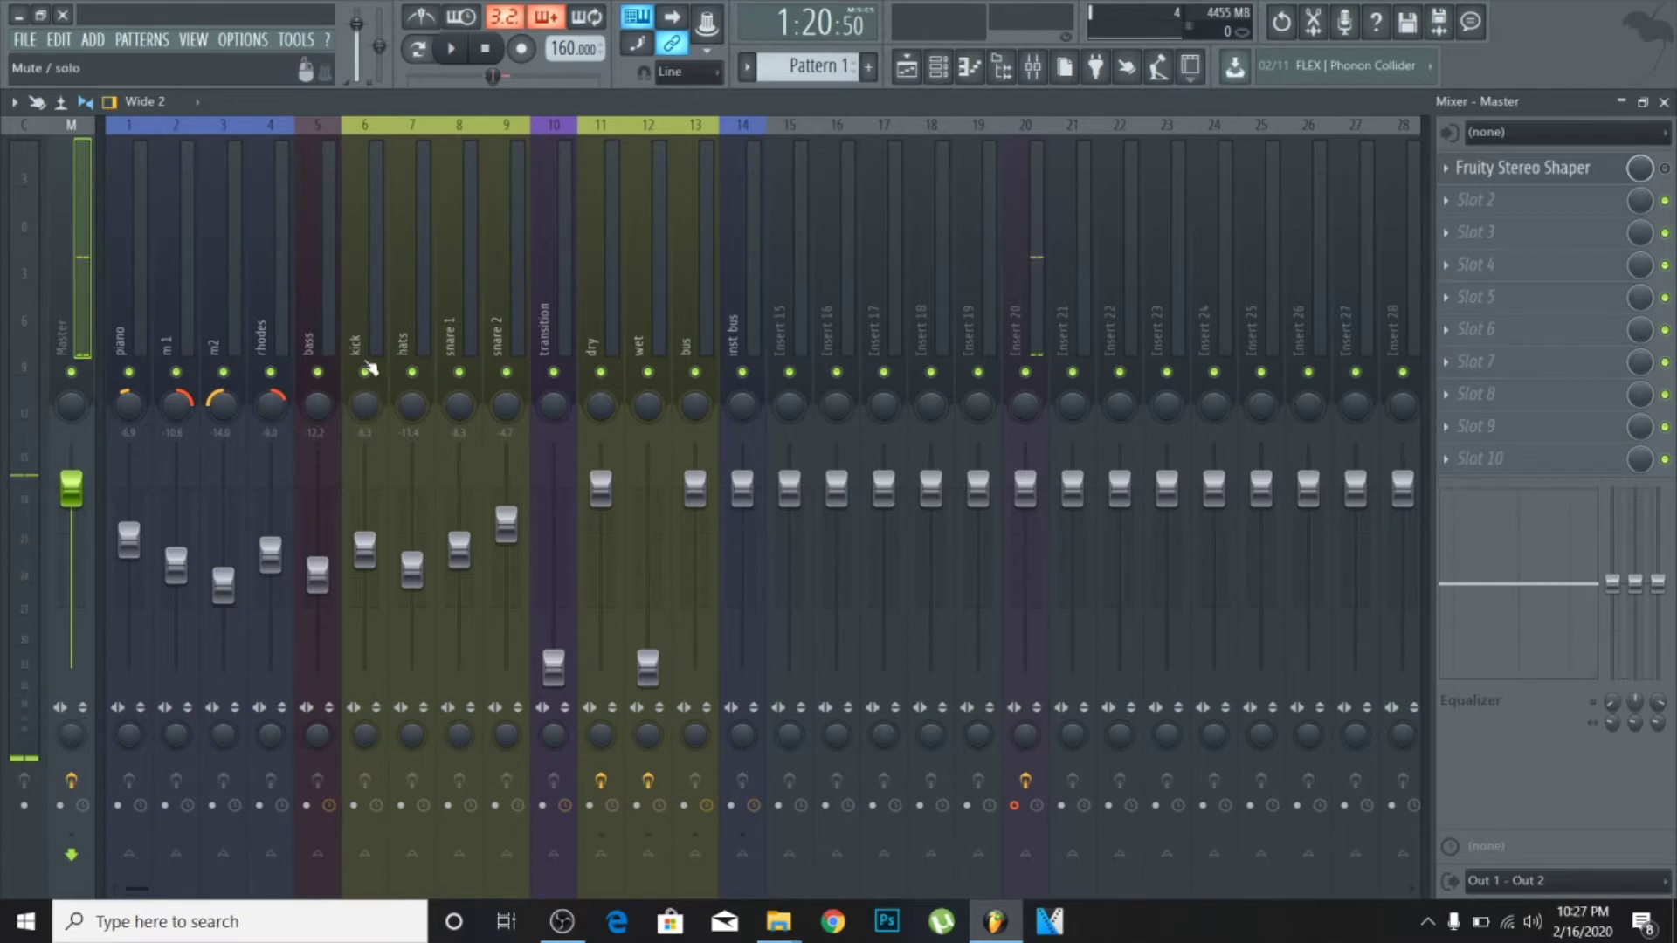
- Start playback and load TDR Kotelnikov into effect slot 2 of the Master track
left_click(213, 273)
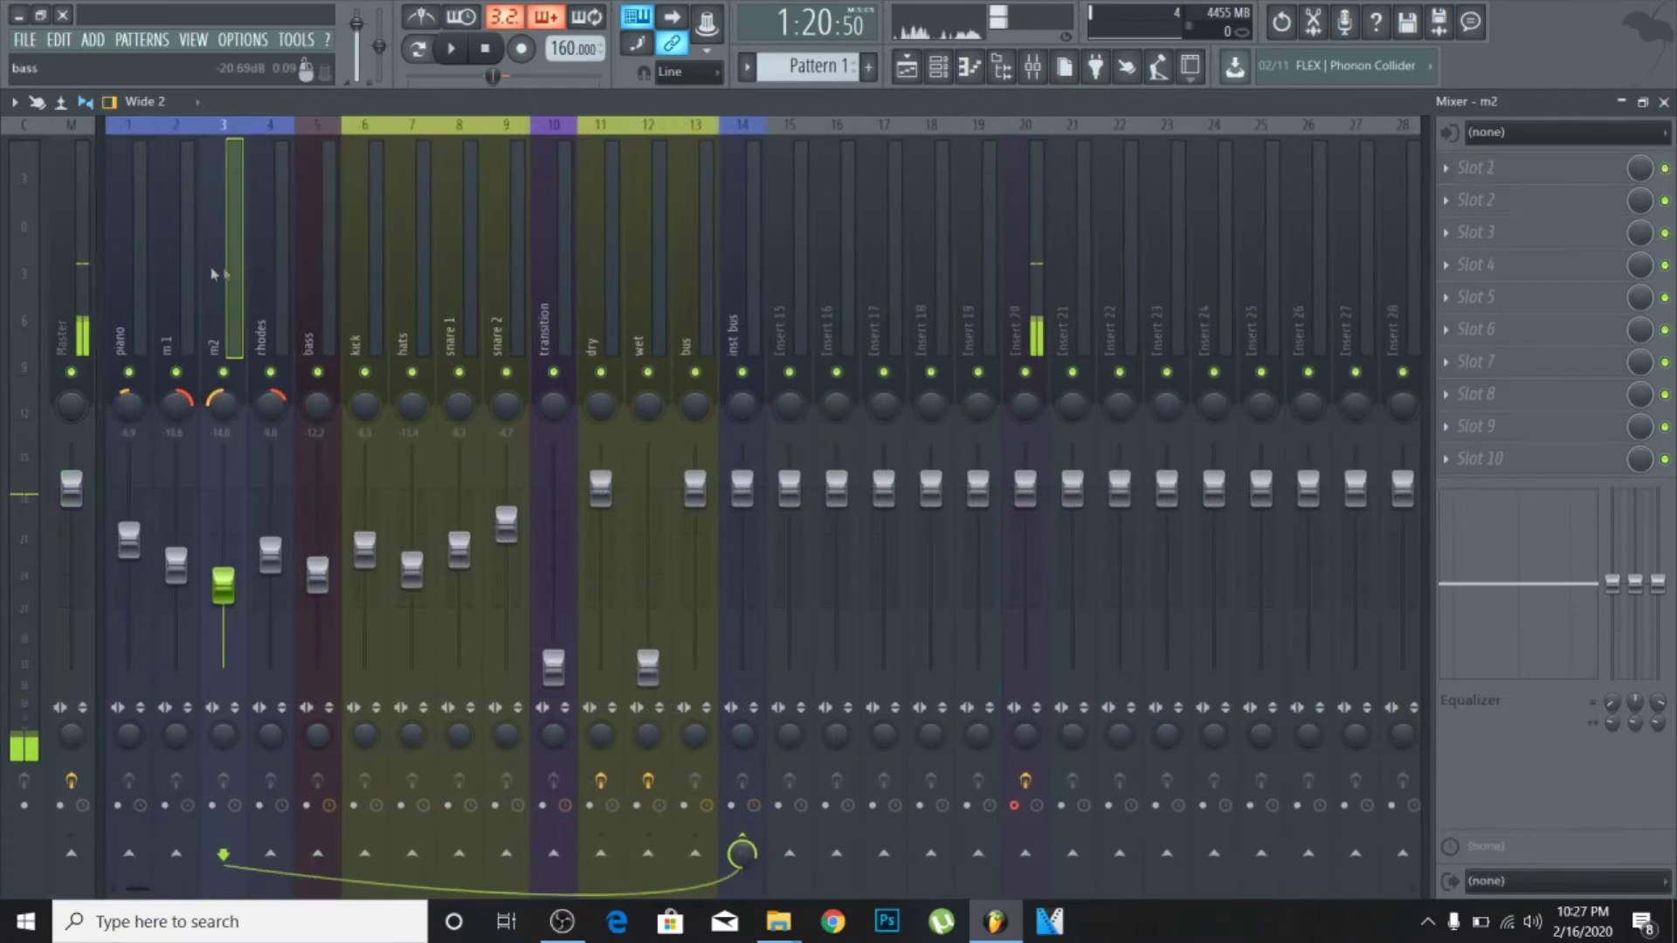
left_click(166, 273)
left_click(82, 254)
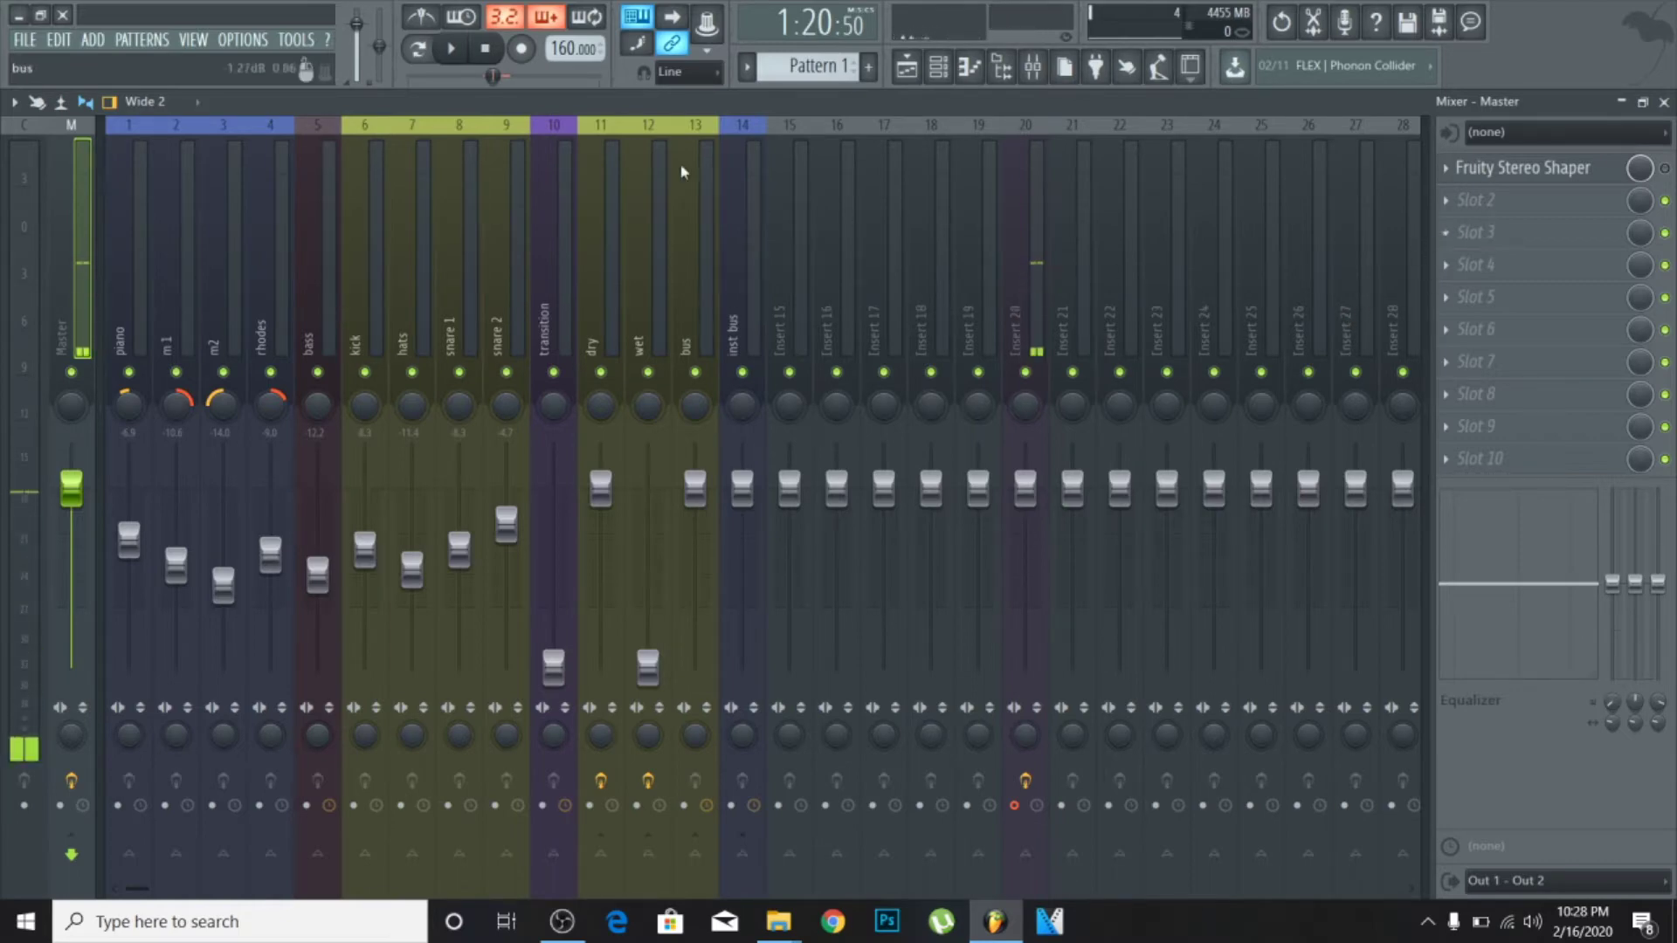
left_click(461, 55)
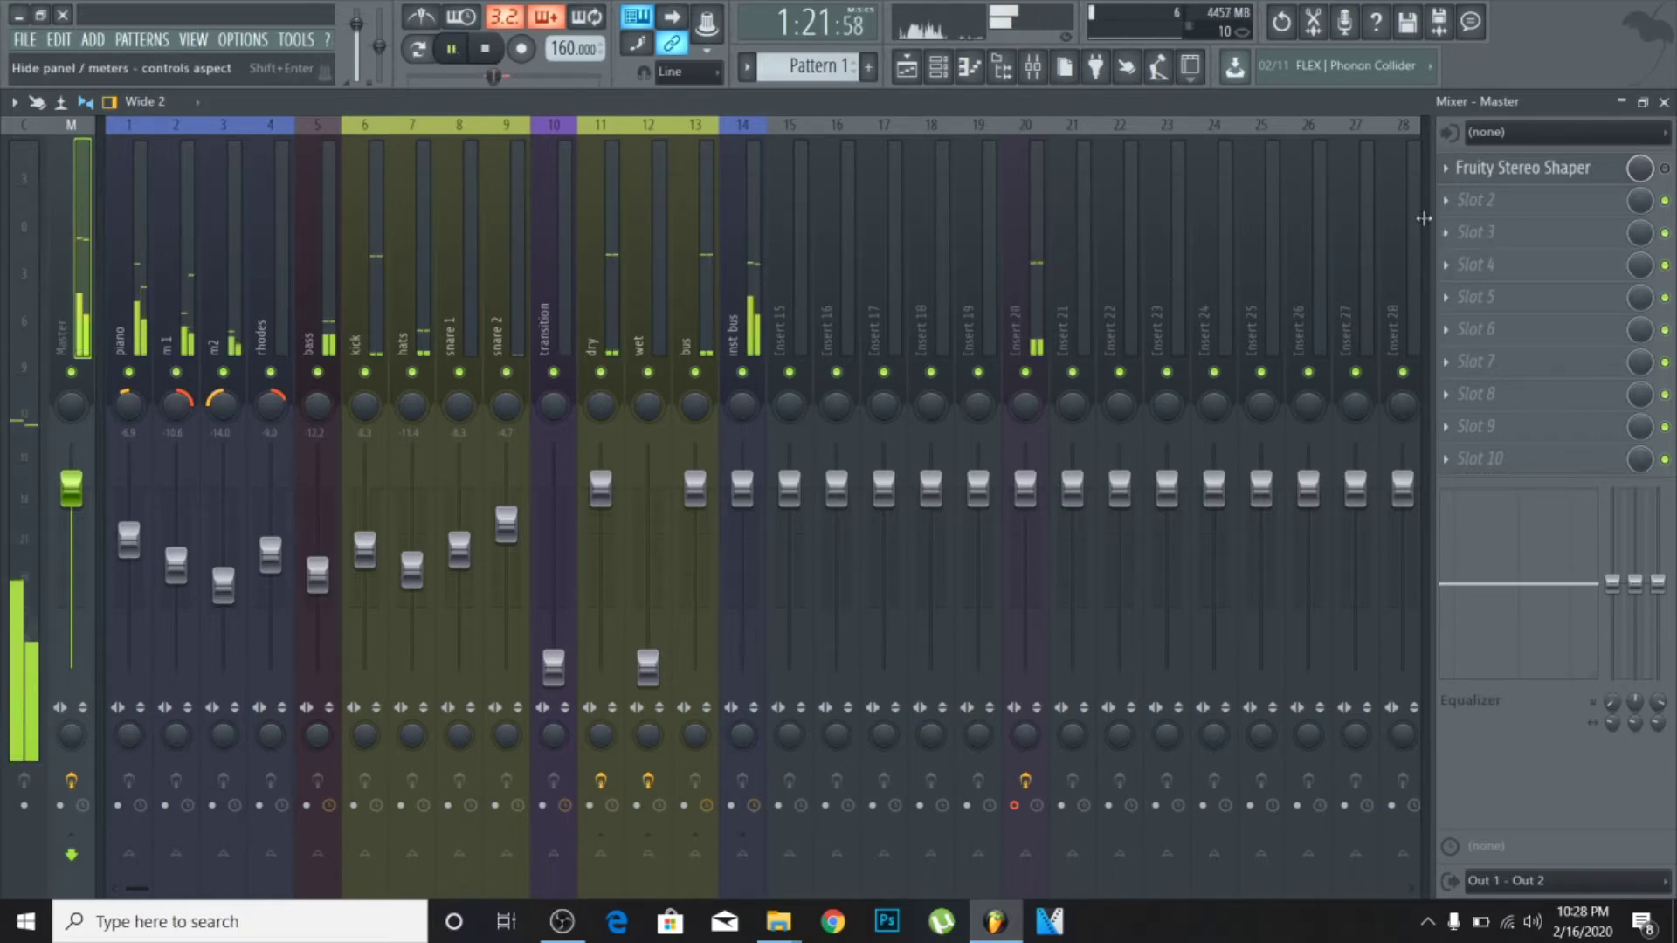
left_click(1493, 208)
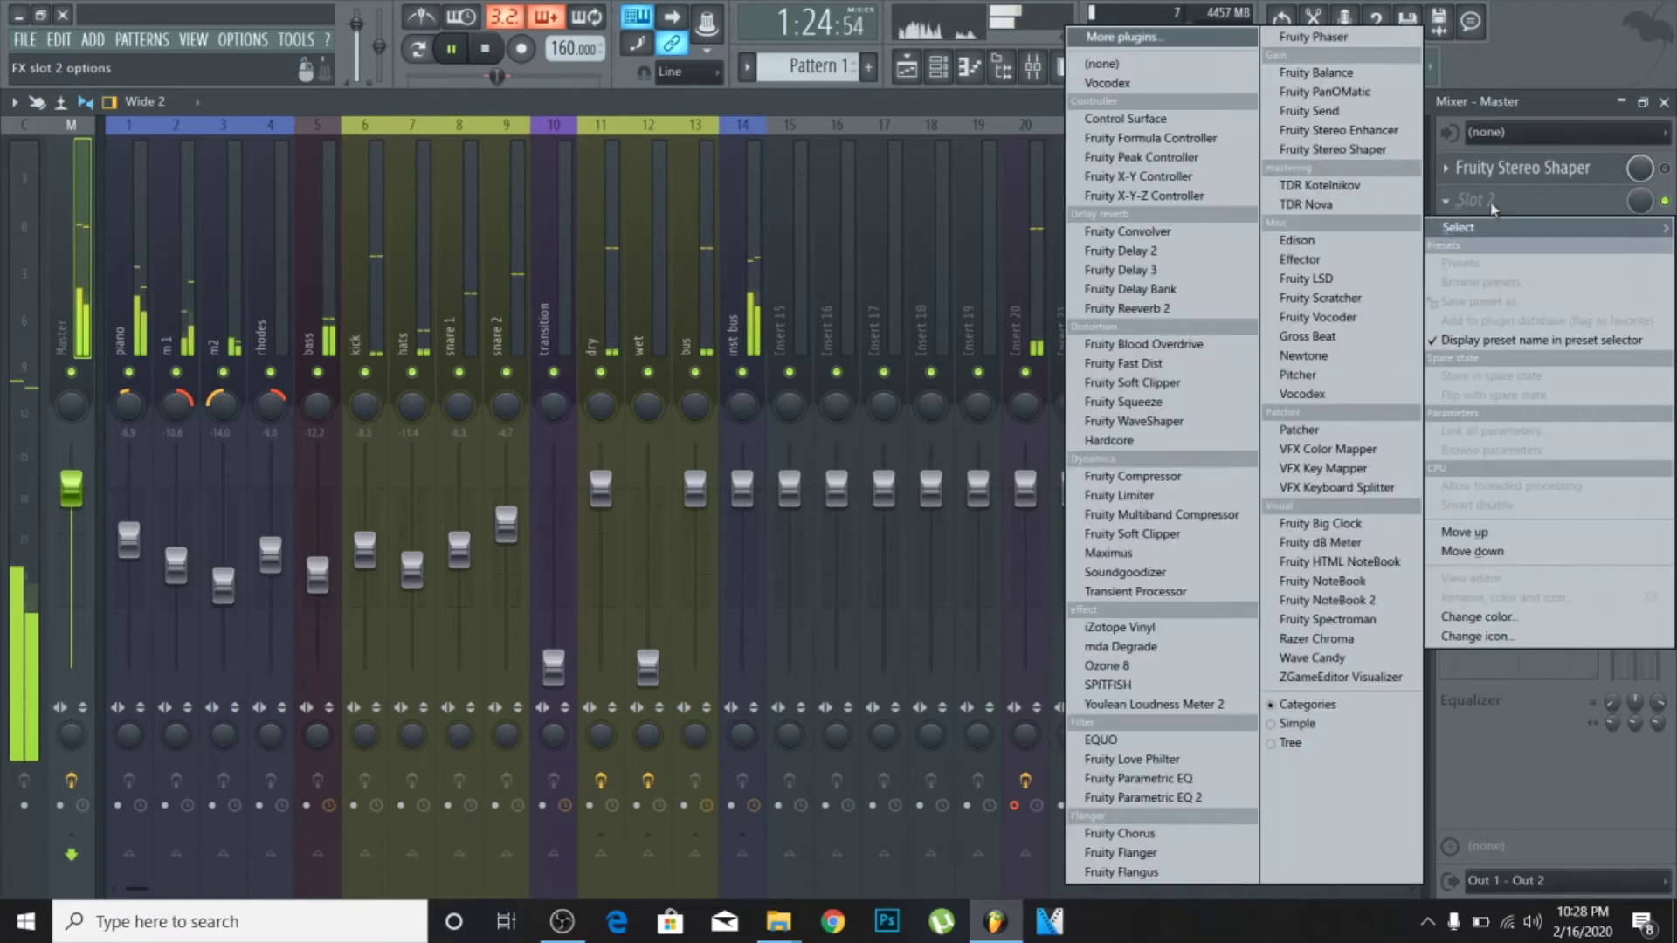
left_click(1331, 190)
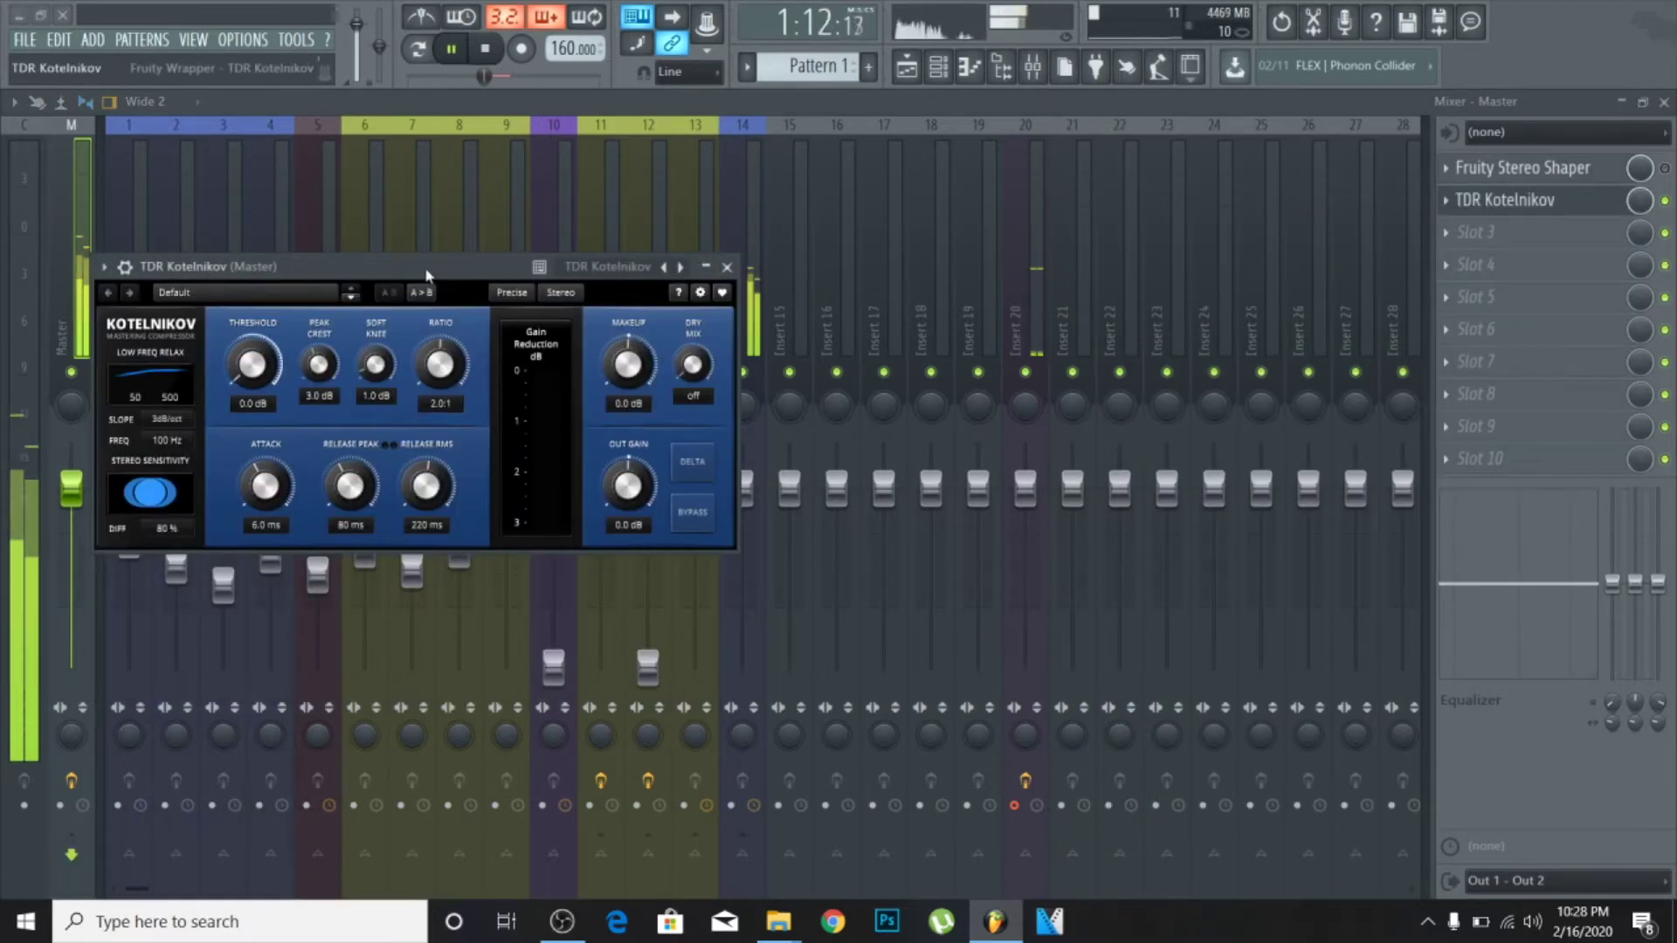
left_click_drag(424, 266, 609, 255)
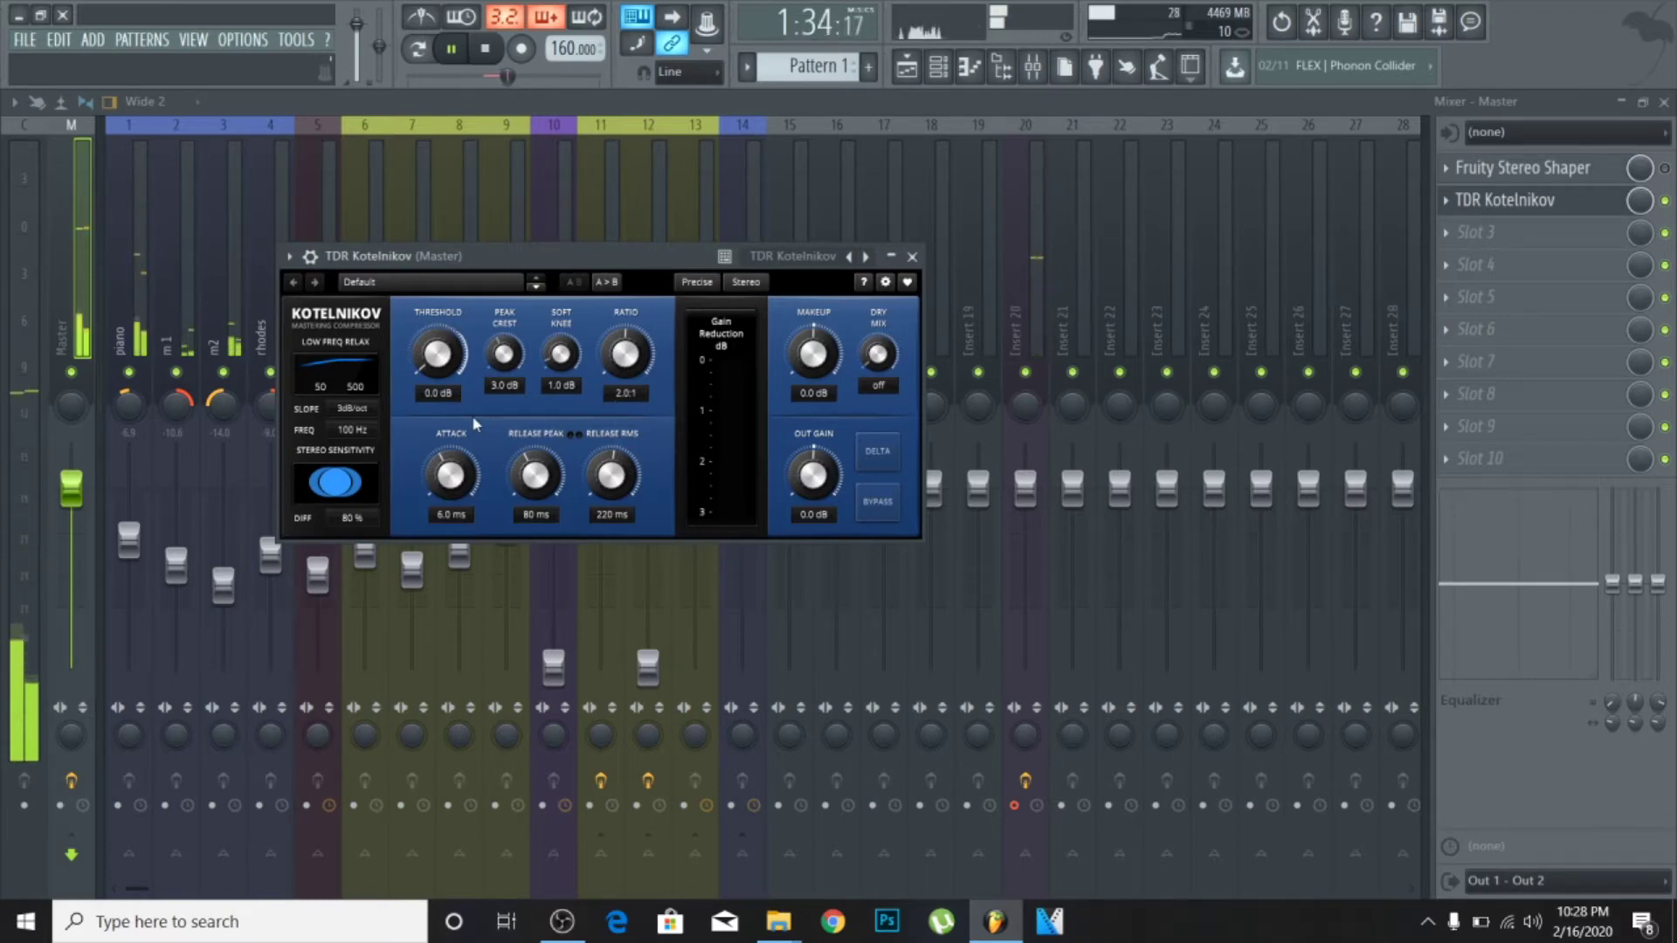
- Lower Kotelnikov's threshold to -21.0 dB while auditioning the compression on the Master track
scroll(443, 381, "down", 5)
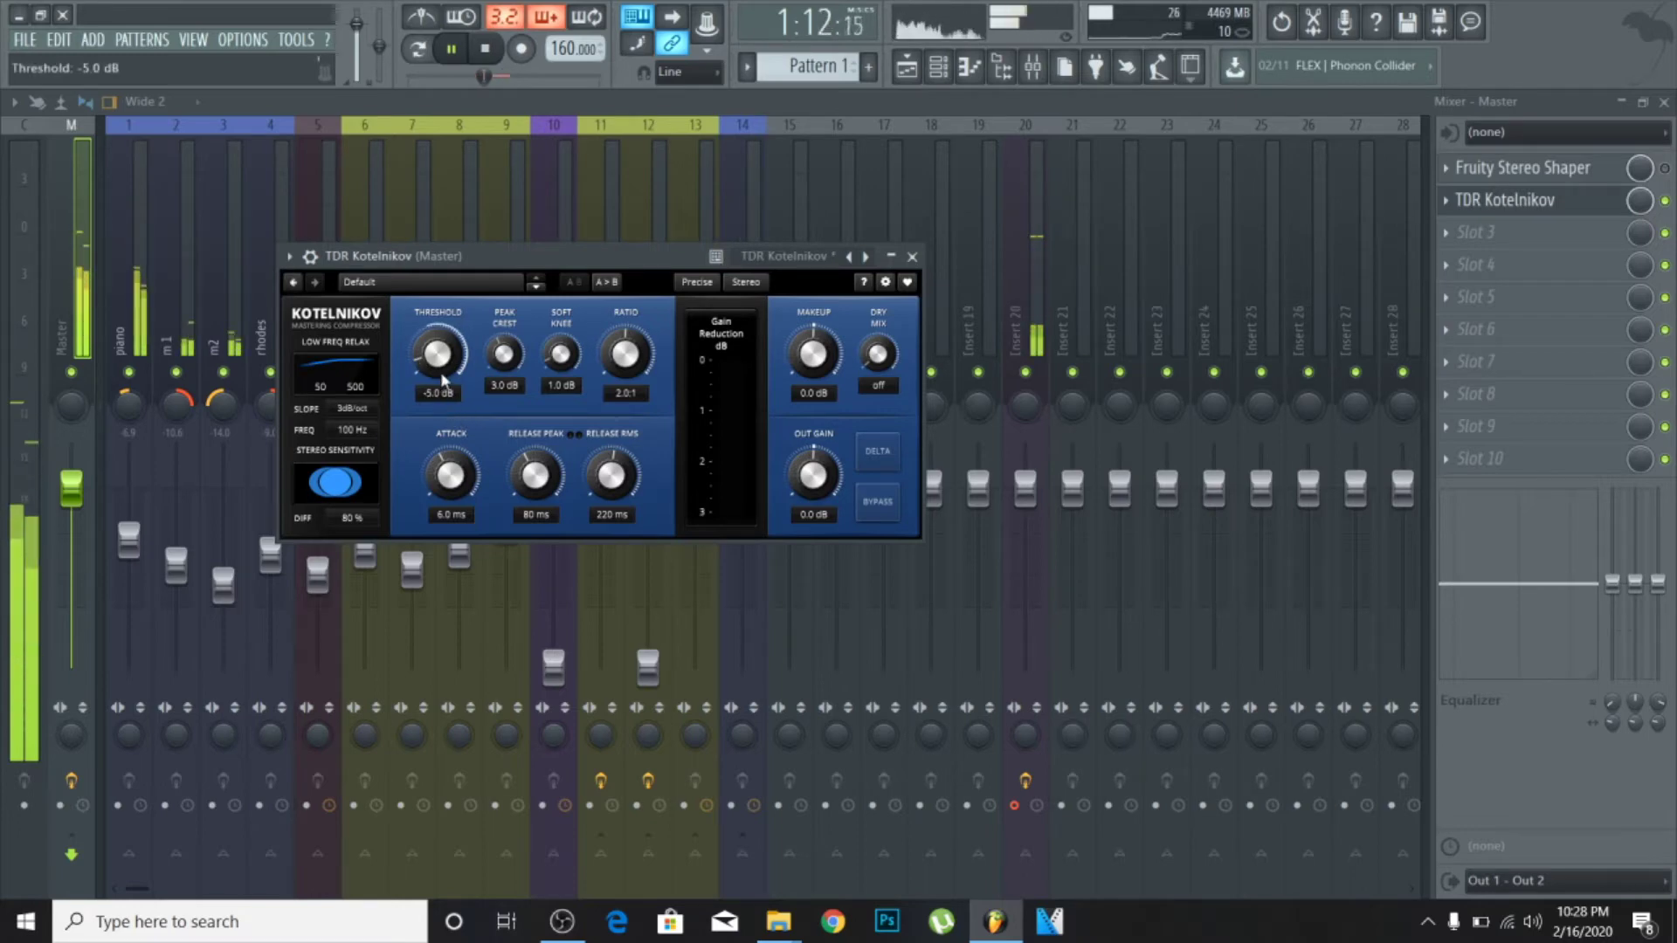
scroll(442, 381, "down", 10)
scroll(436, 381, "up", 2)
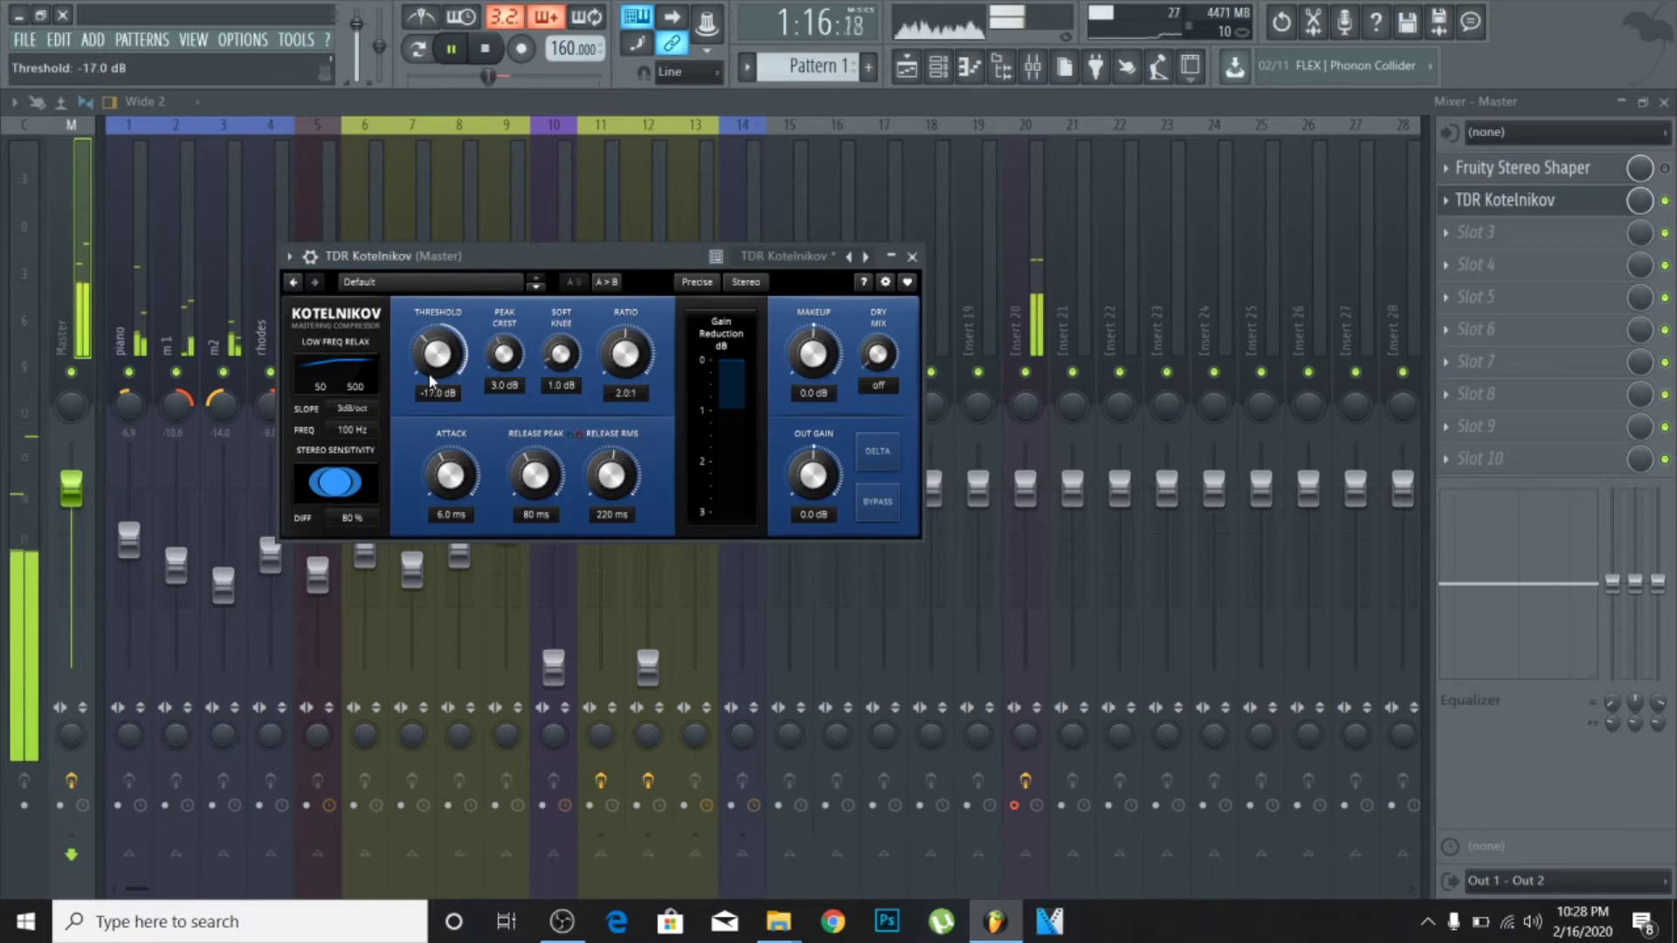
scroll(434, 380, "down", 1)
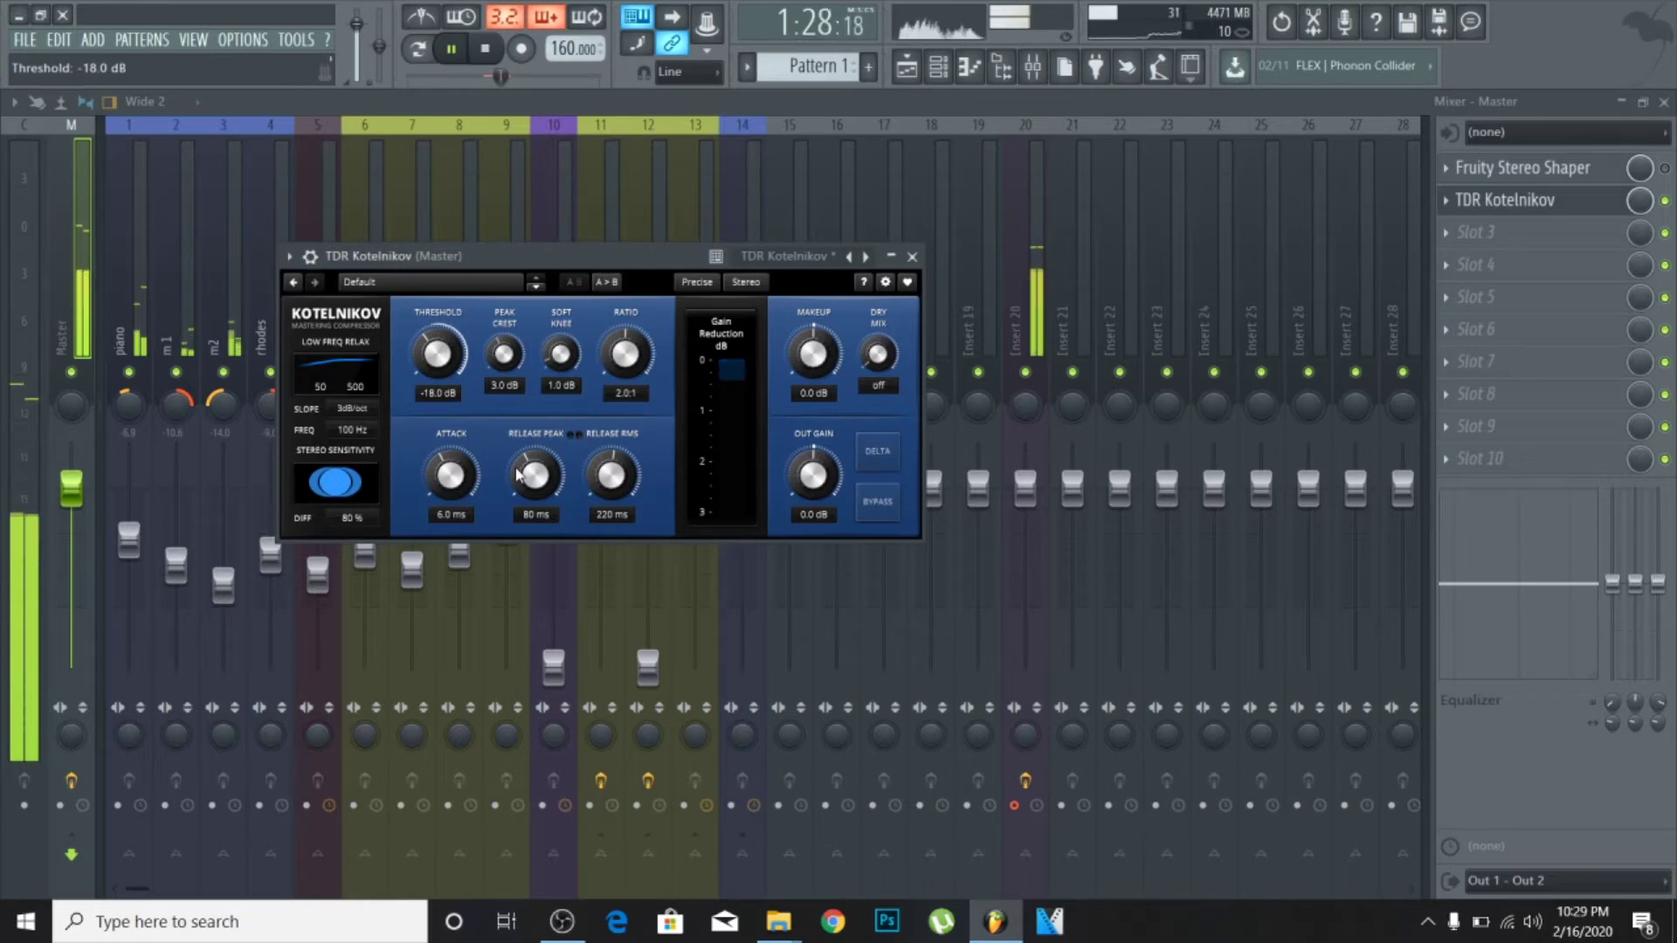
key("space")
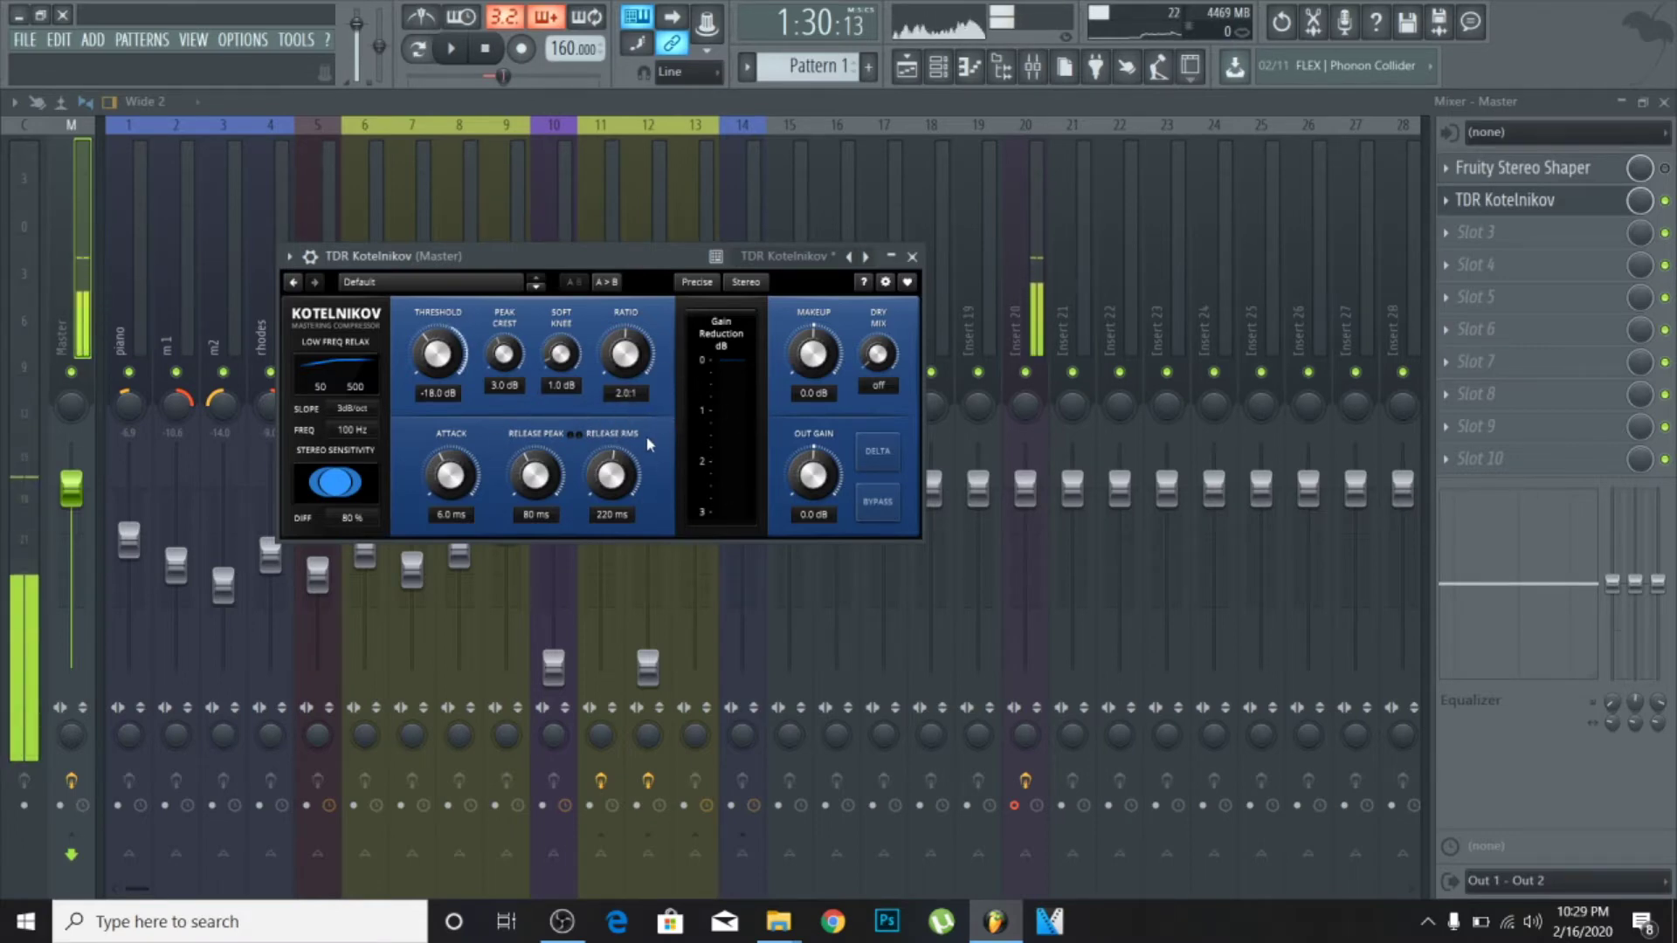
left_click_drag(541, 261, 758, 215)
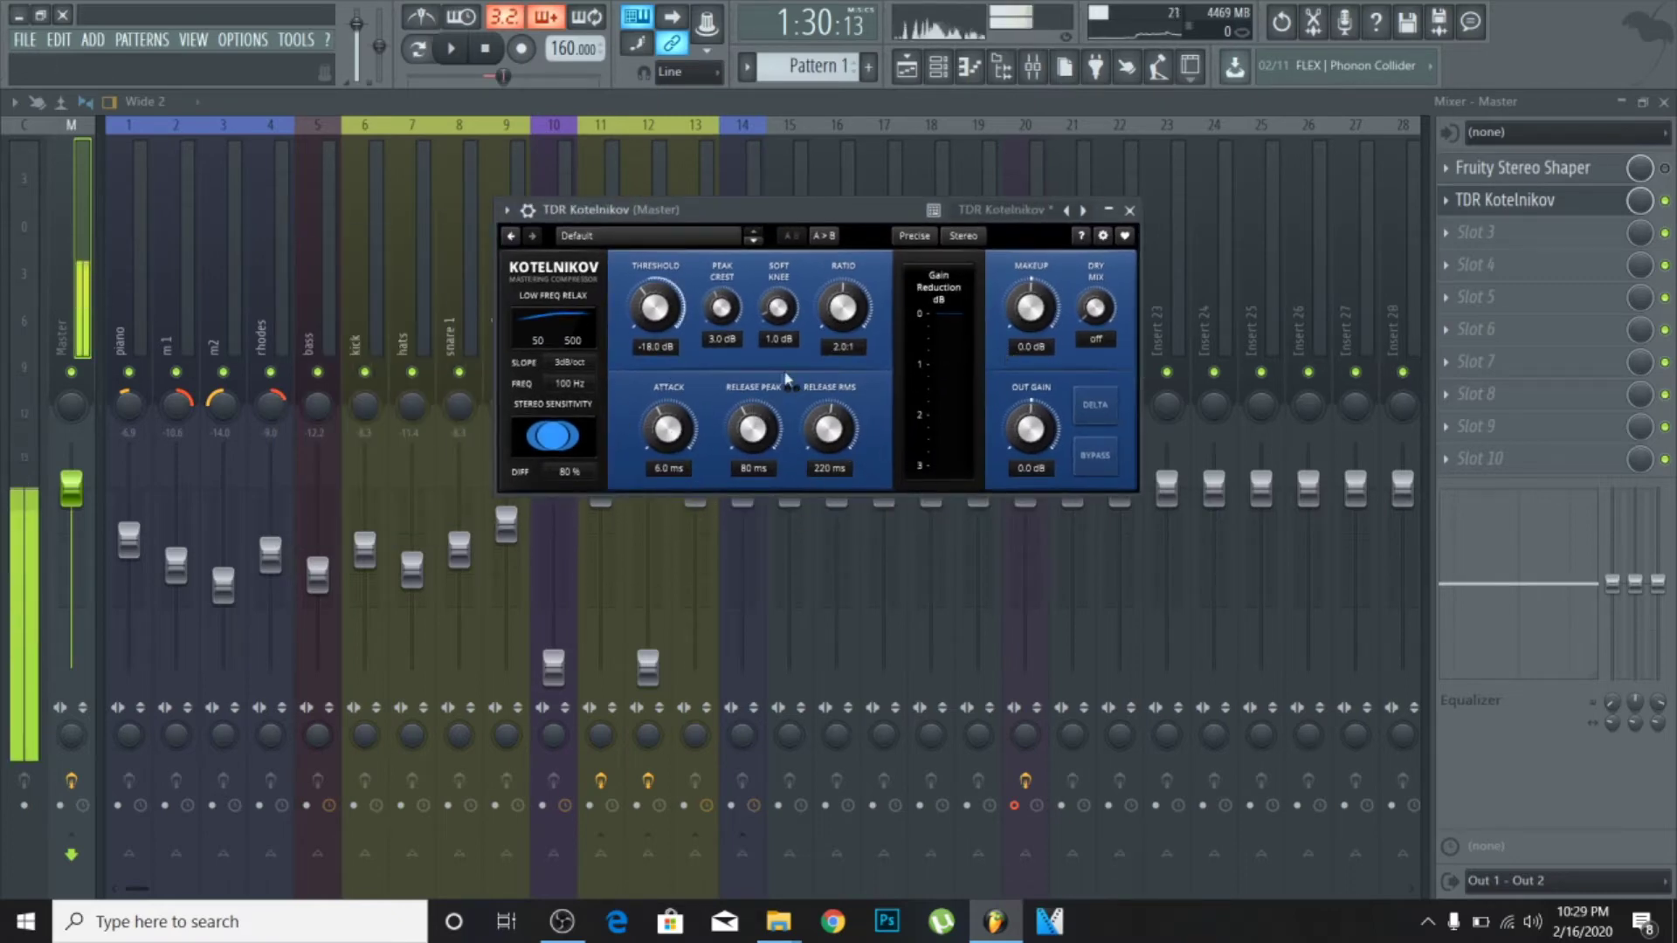
scroll(670, 327, "down", 1)
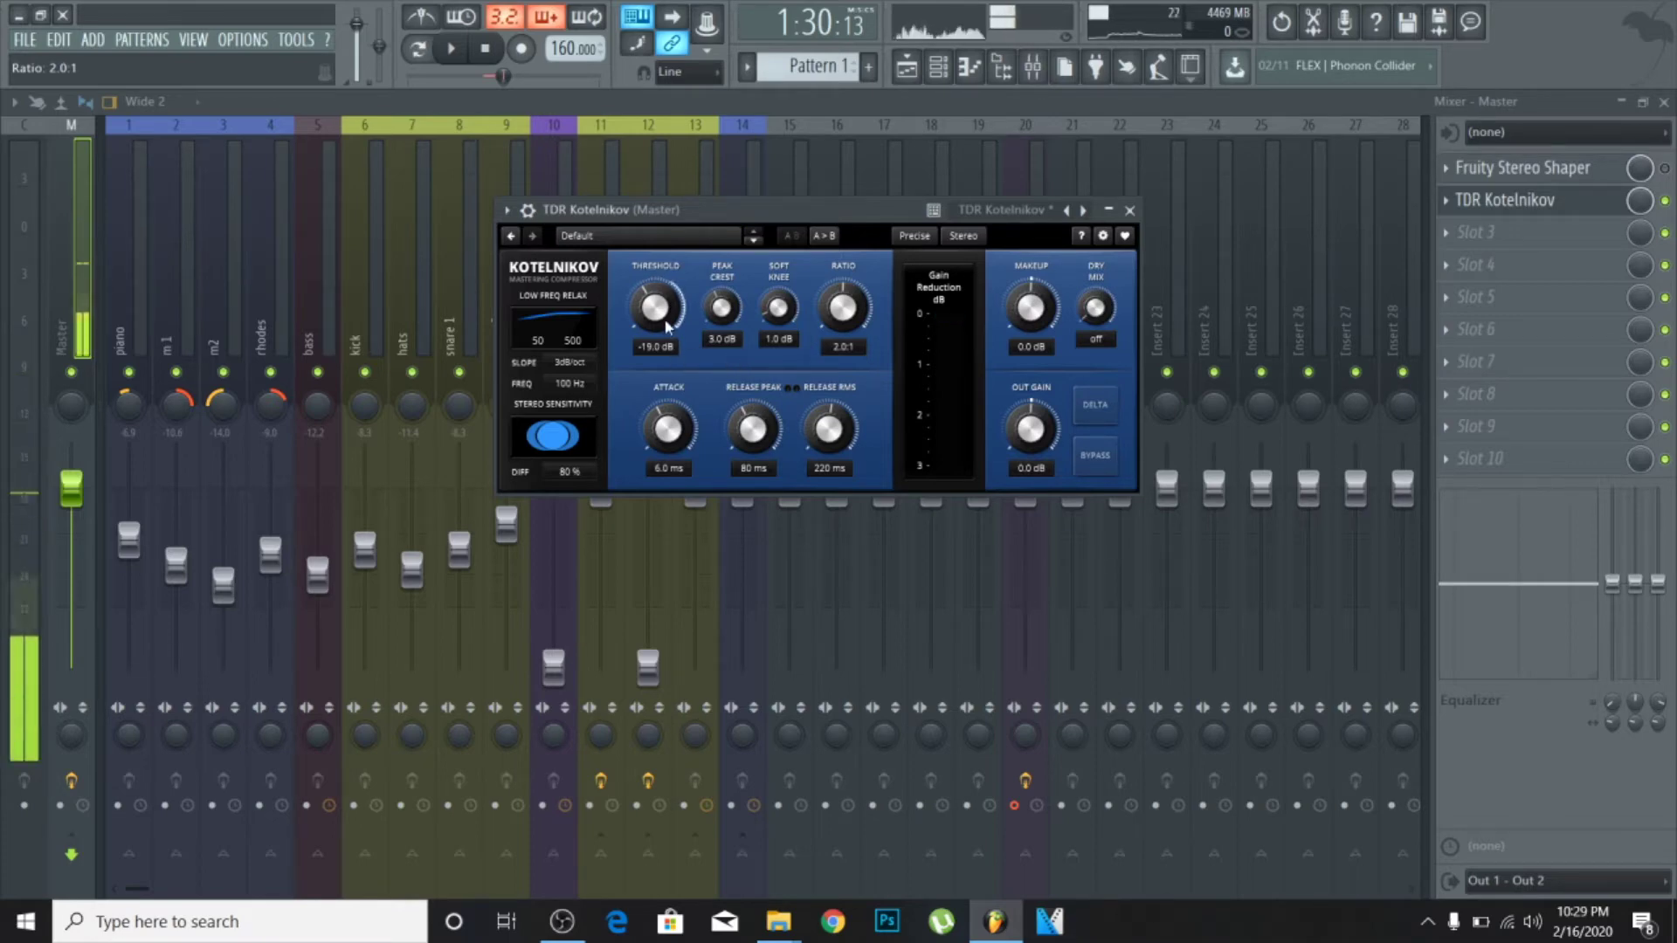
scroll(666, 326, "up", 4)
scroll(667, 326, "down", 4)
scroll(664, 326, "down", 1)
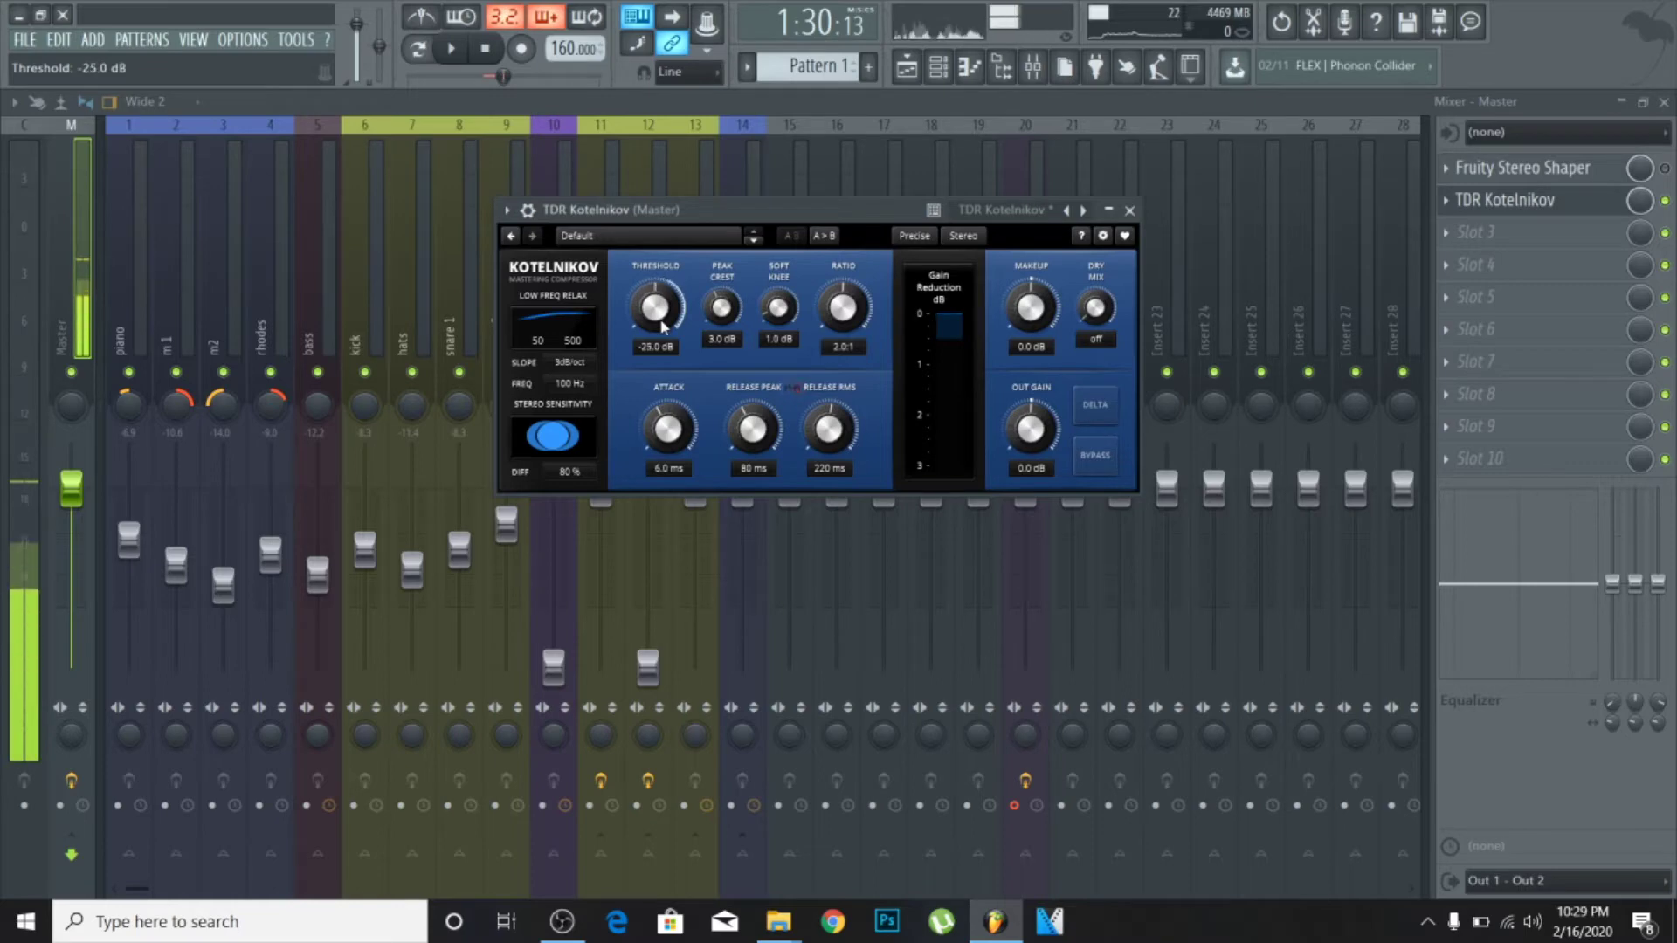
scroll(654, 328, "up", 1)
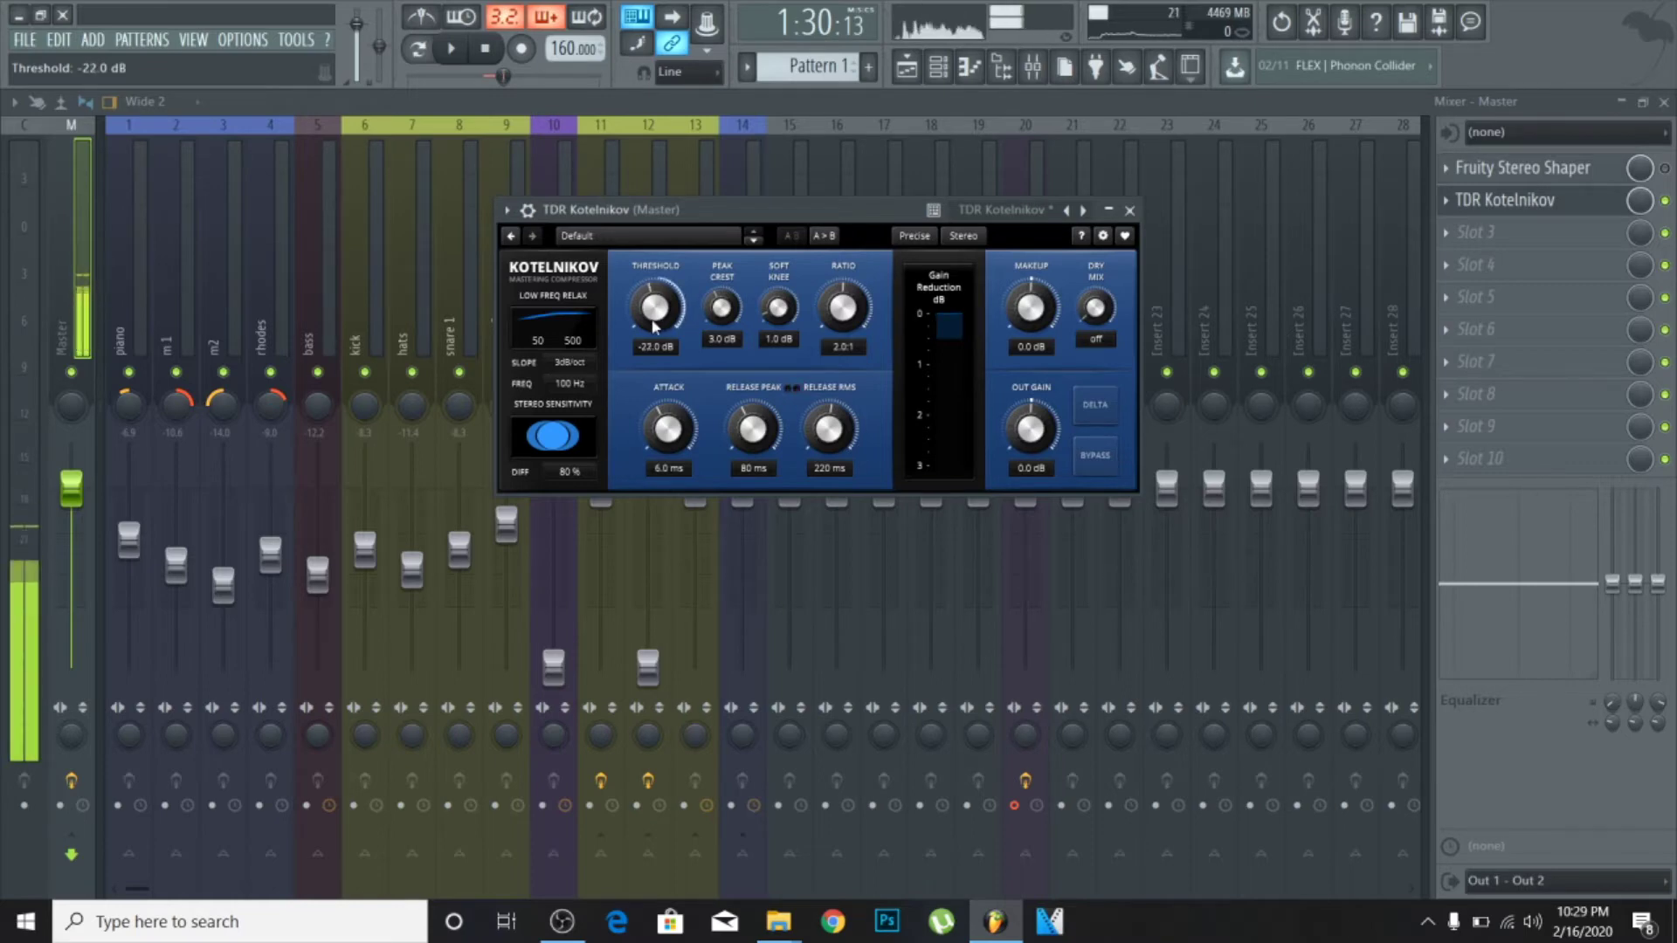
scroll(654, 327, "down", 1)
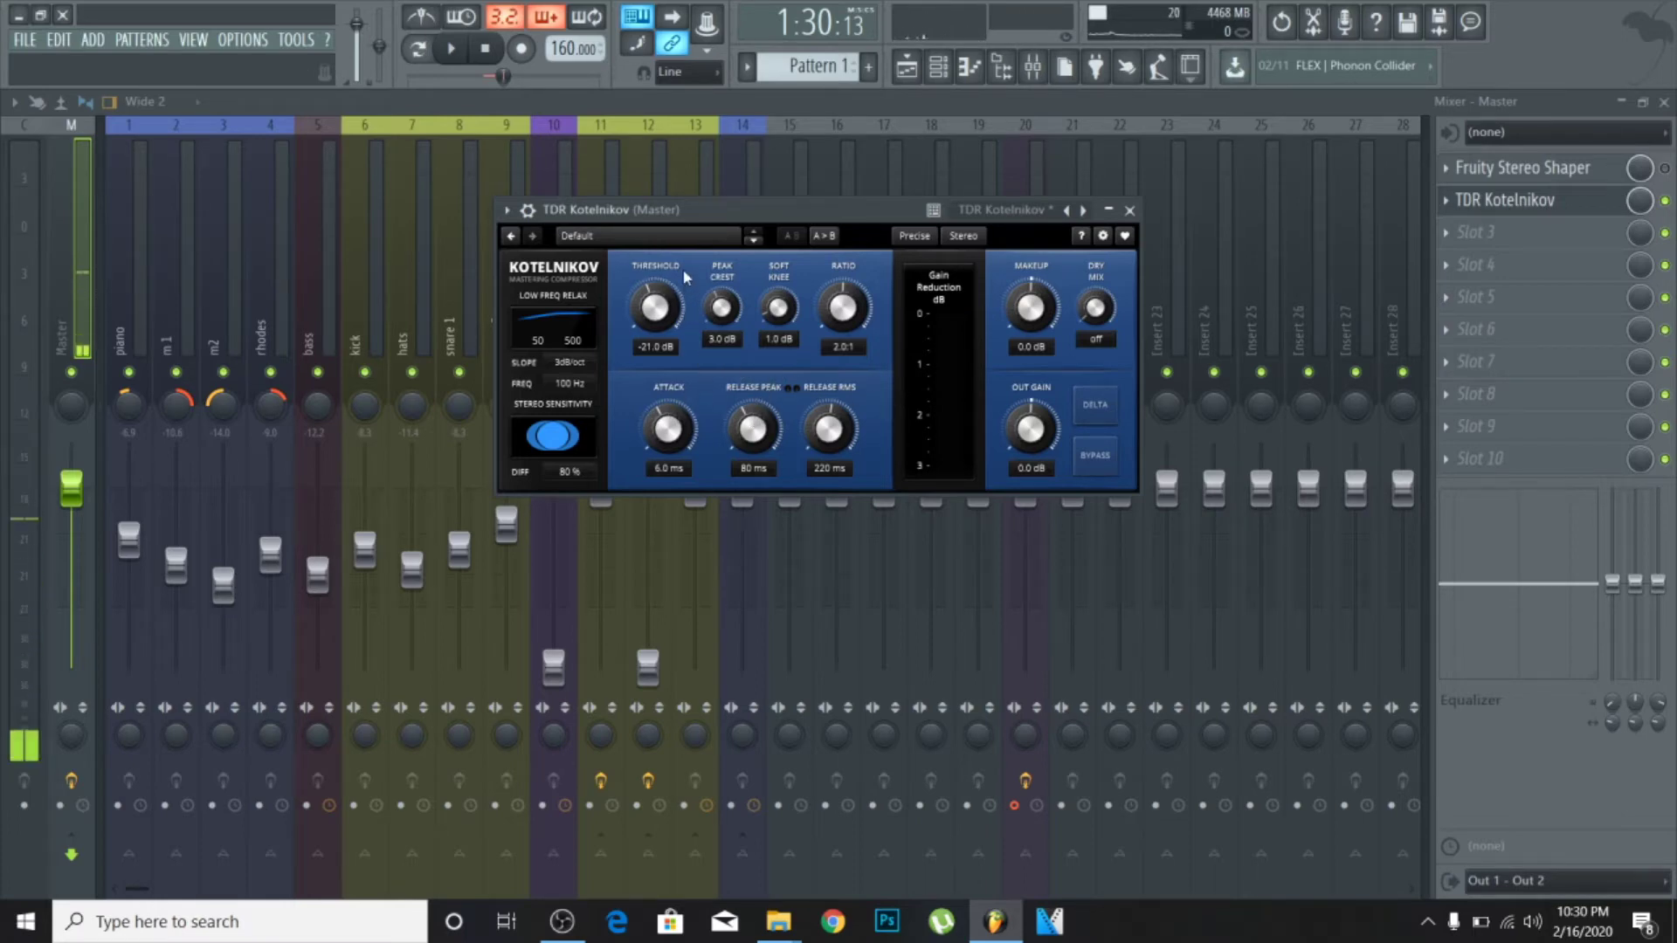
- Set Kotelnikov's attack to 2.0 ms and its peak release to 58 ms during playback, and pause the song
left_click(452, 56)
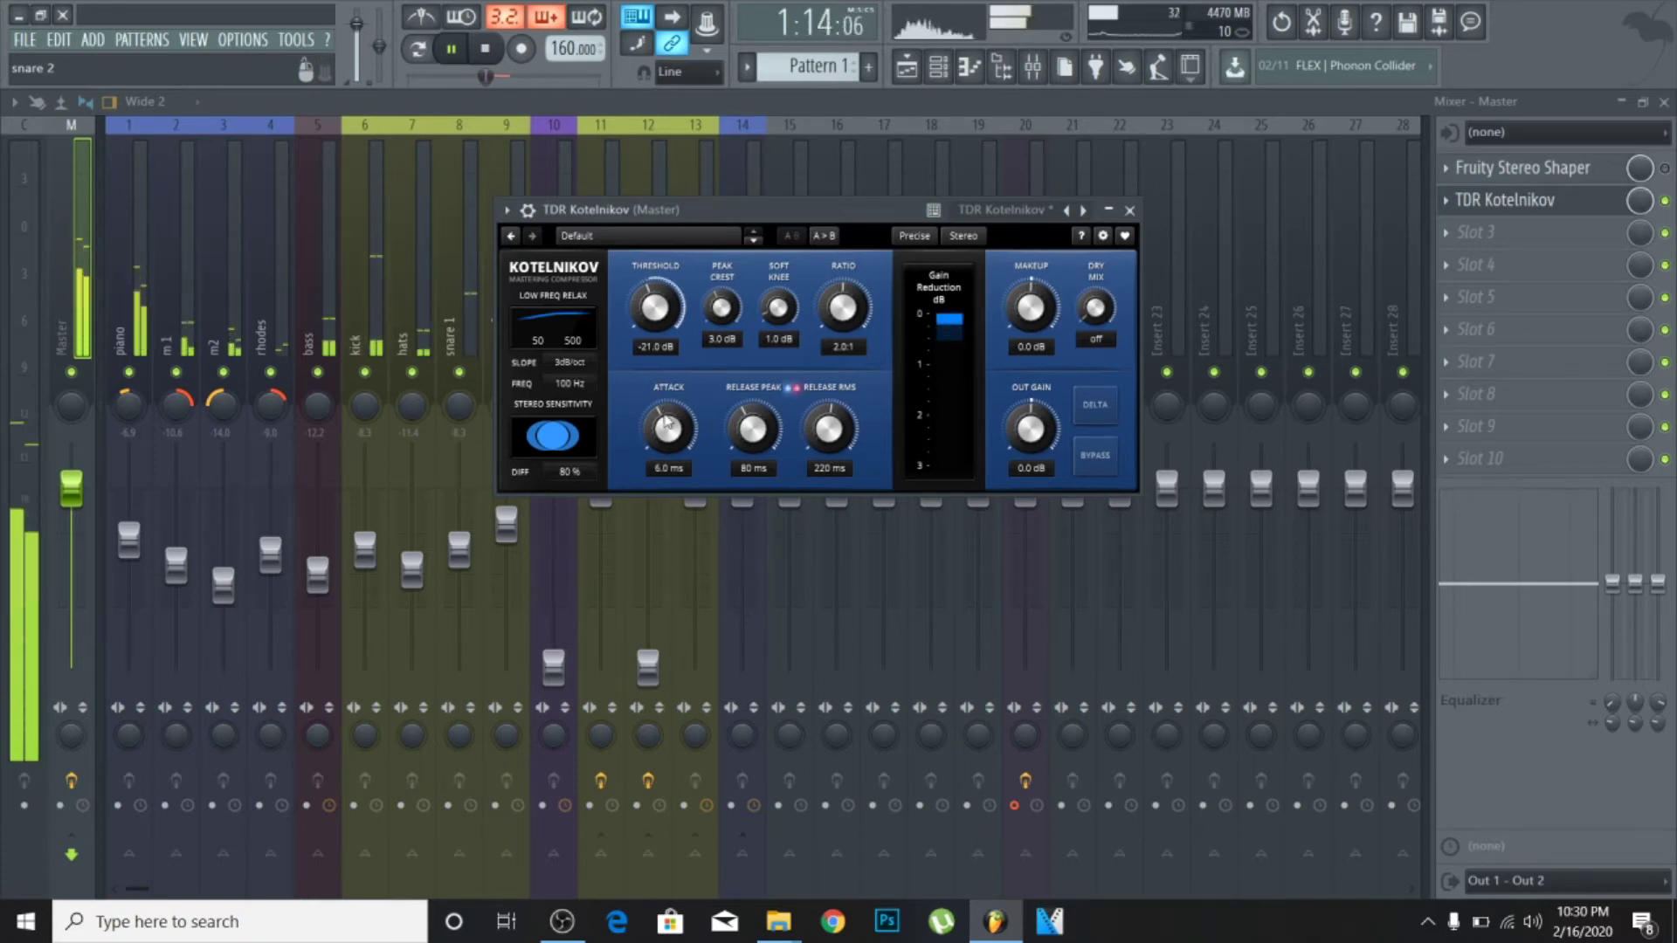
scroll(666, 426, "down", 5)
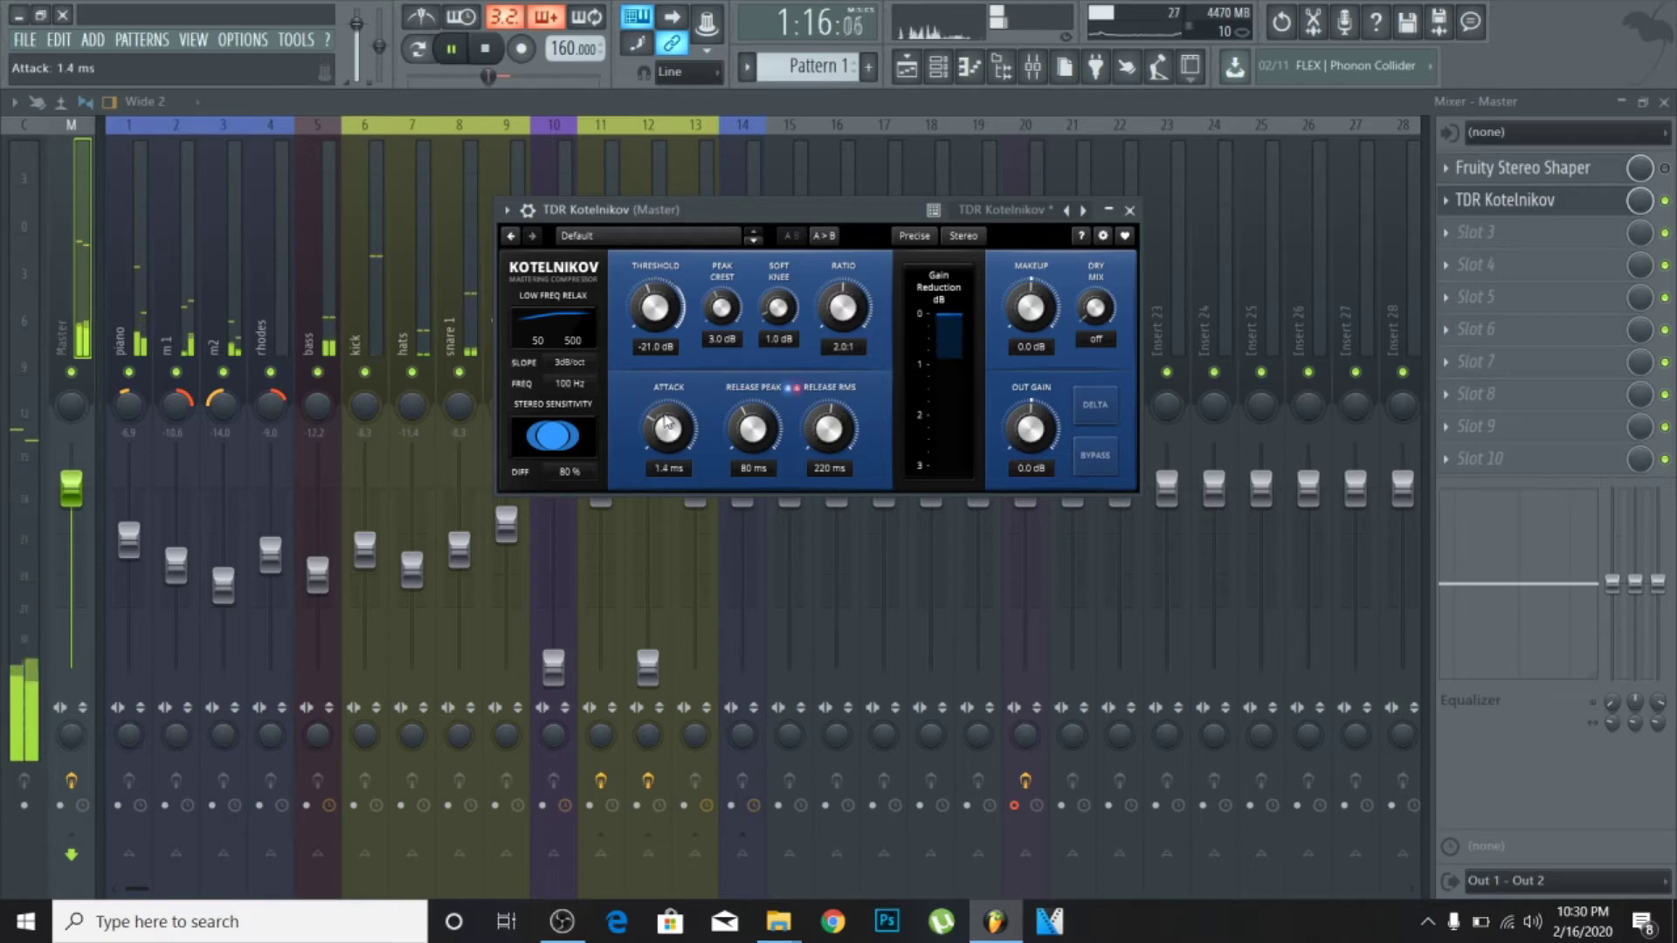
scroll(666, 426, "down", 2)
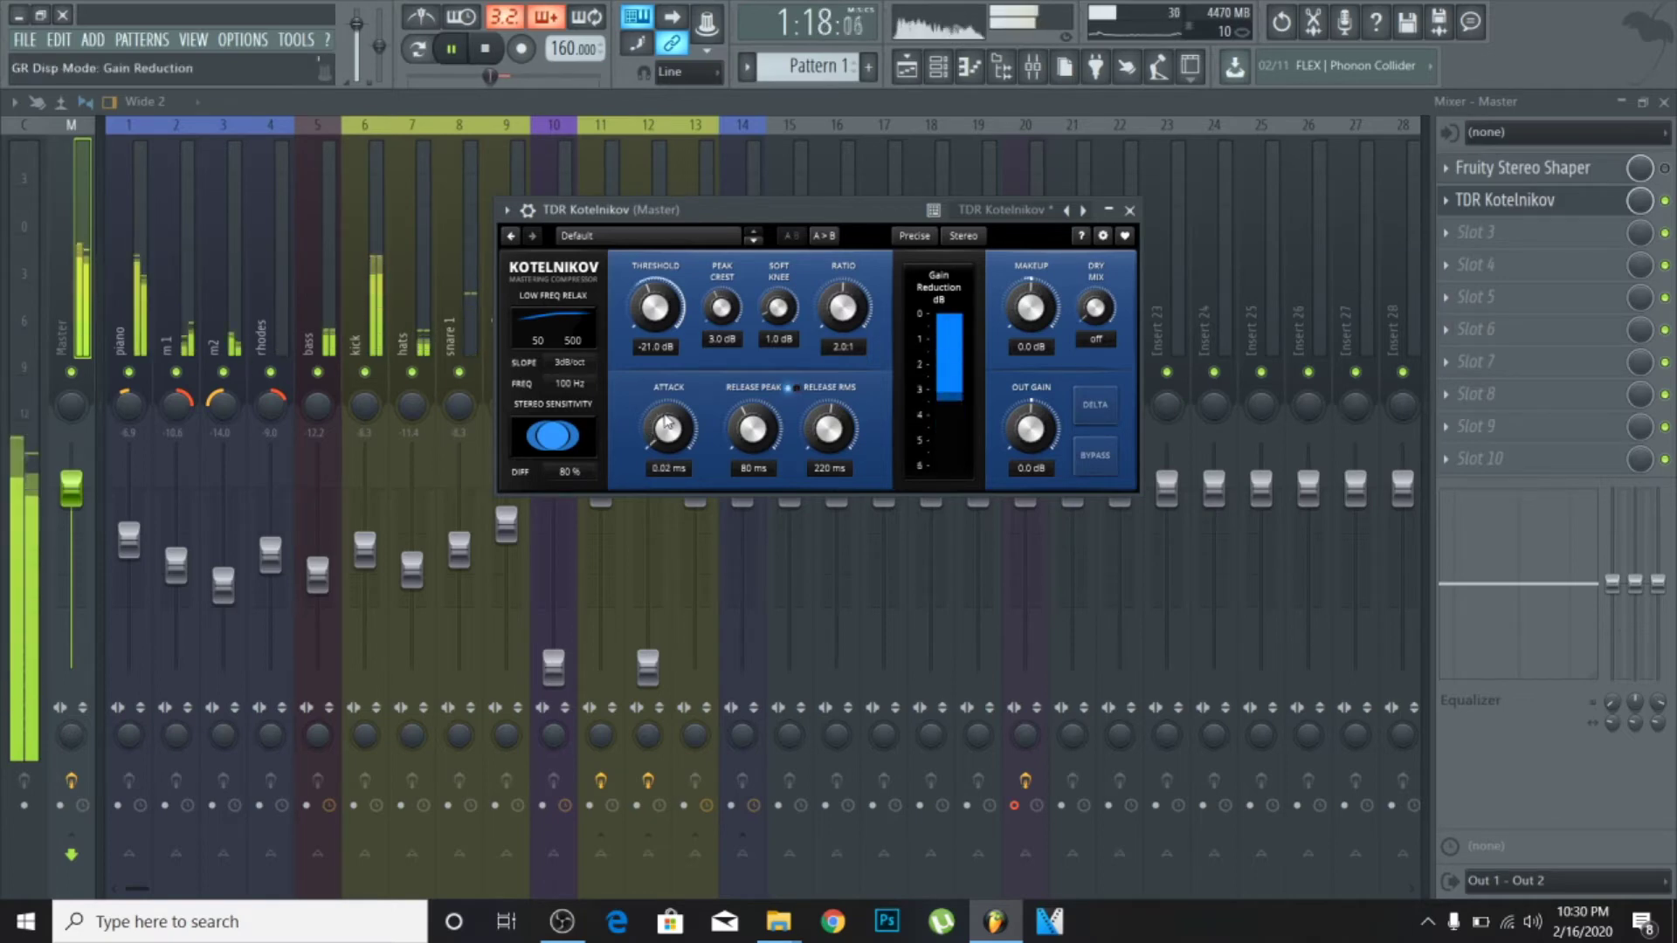
scroll(667, 422, "up", 2)
scroll(666, 422, "down", 3)
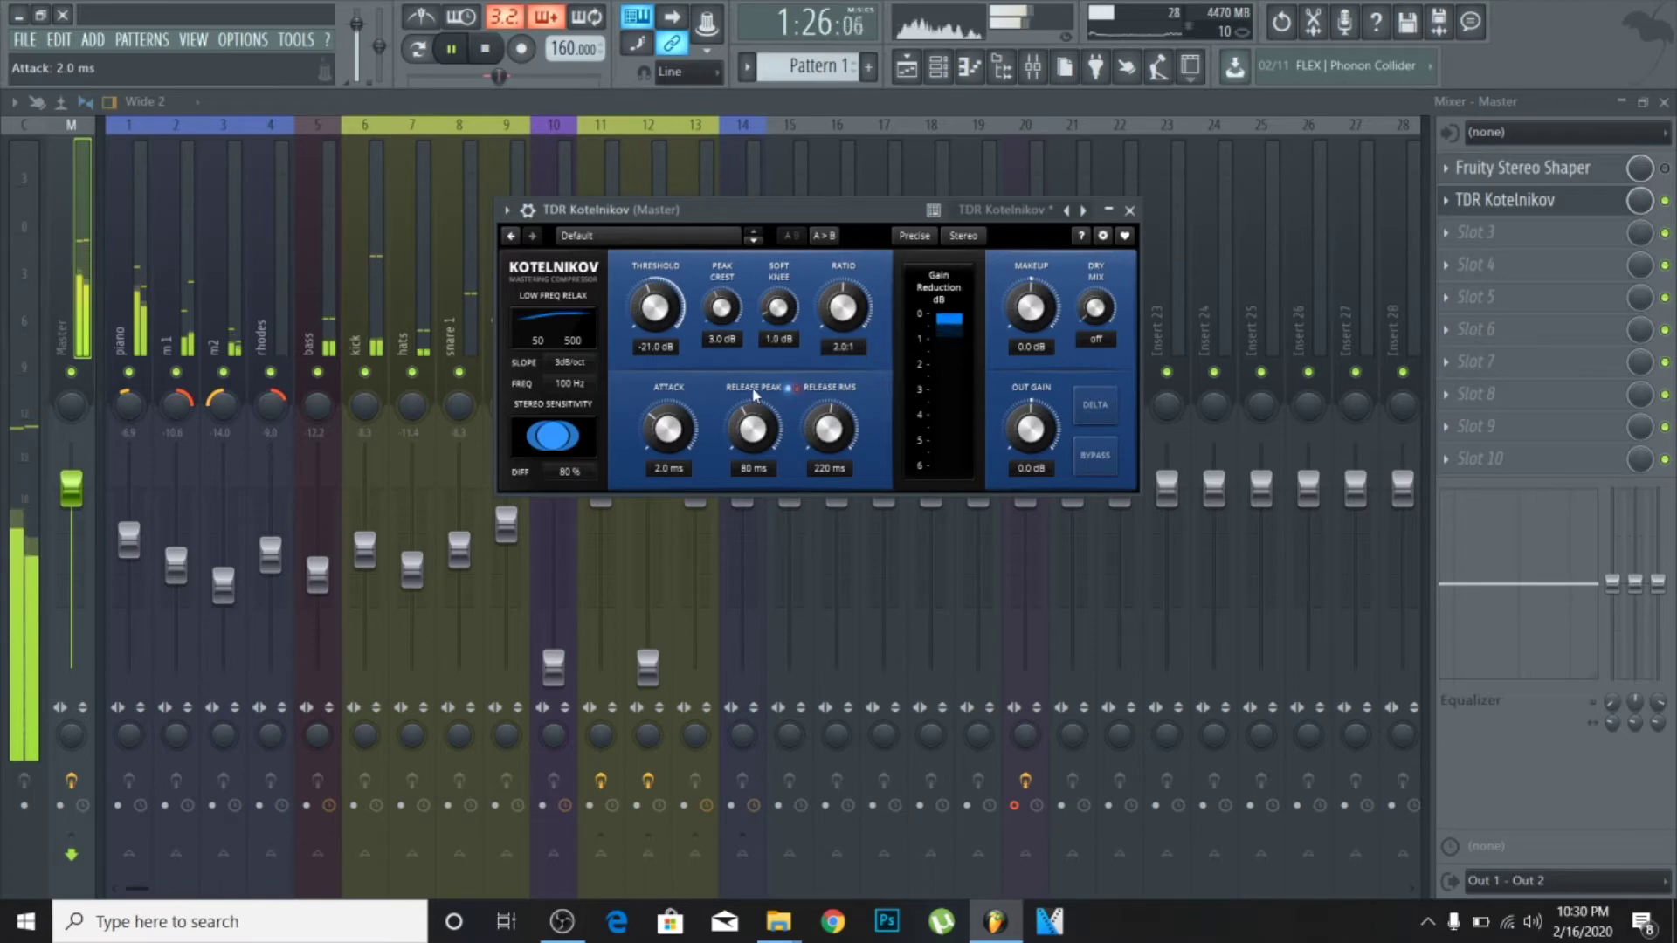
scroll(744, 416, "down", 3)
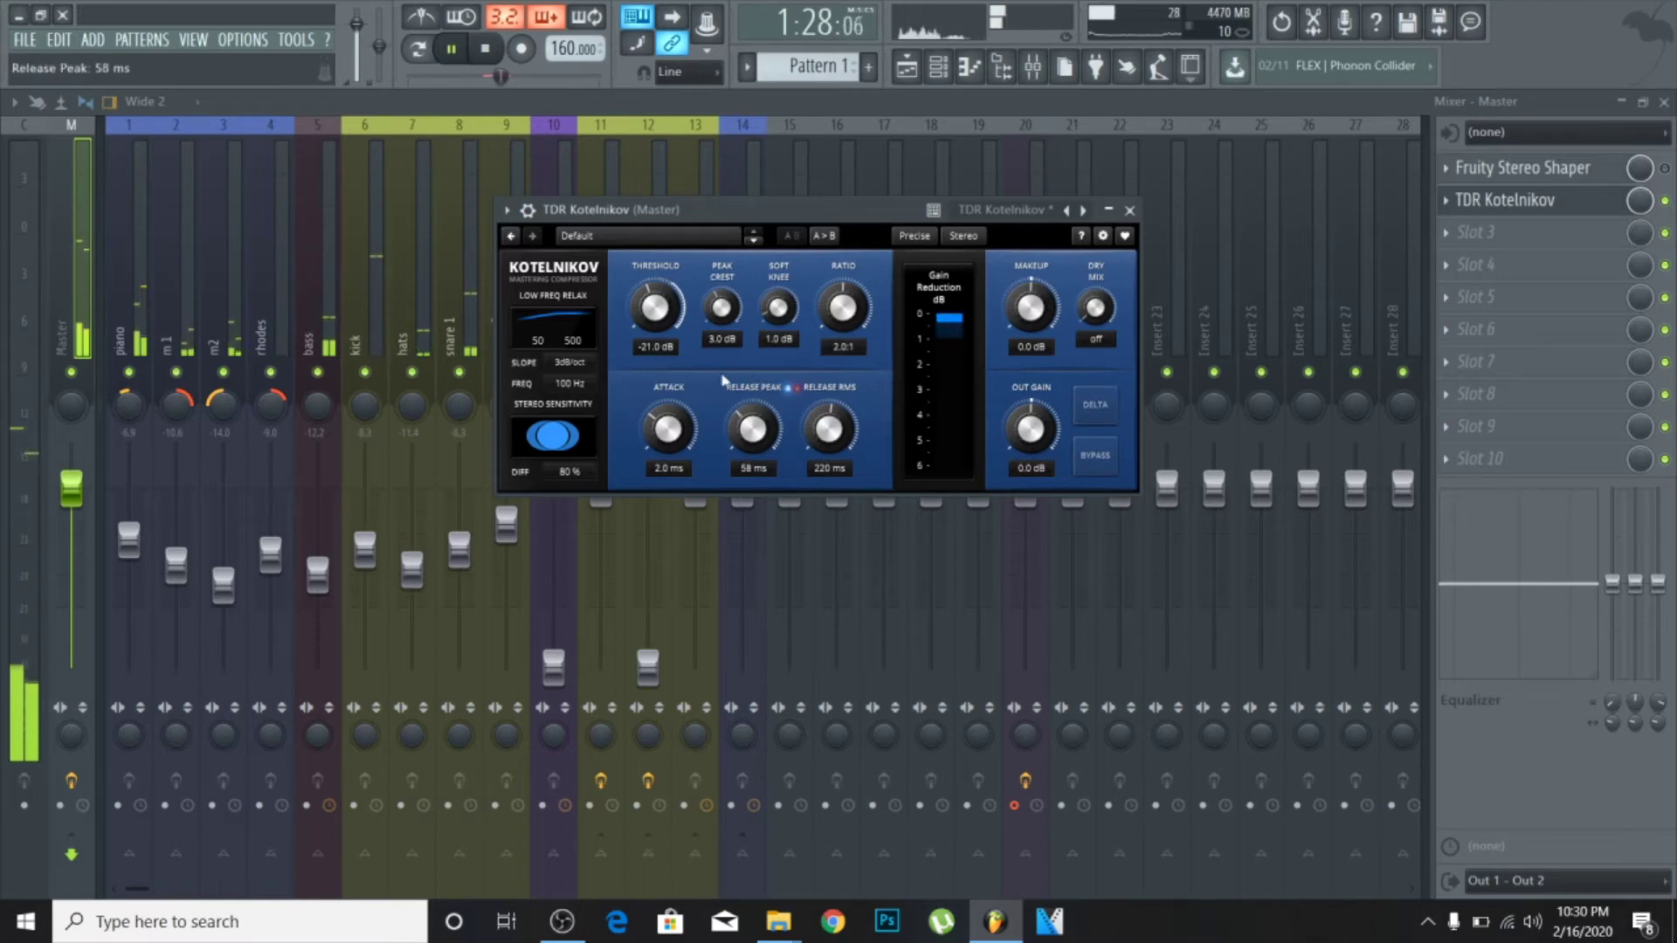
left_click(452, 48)
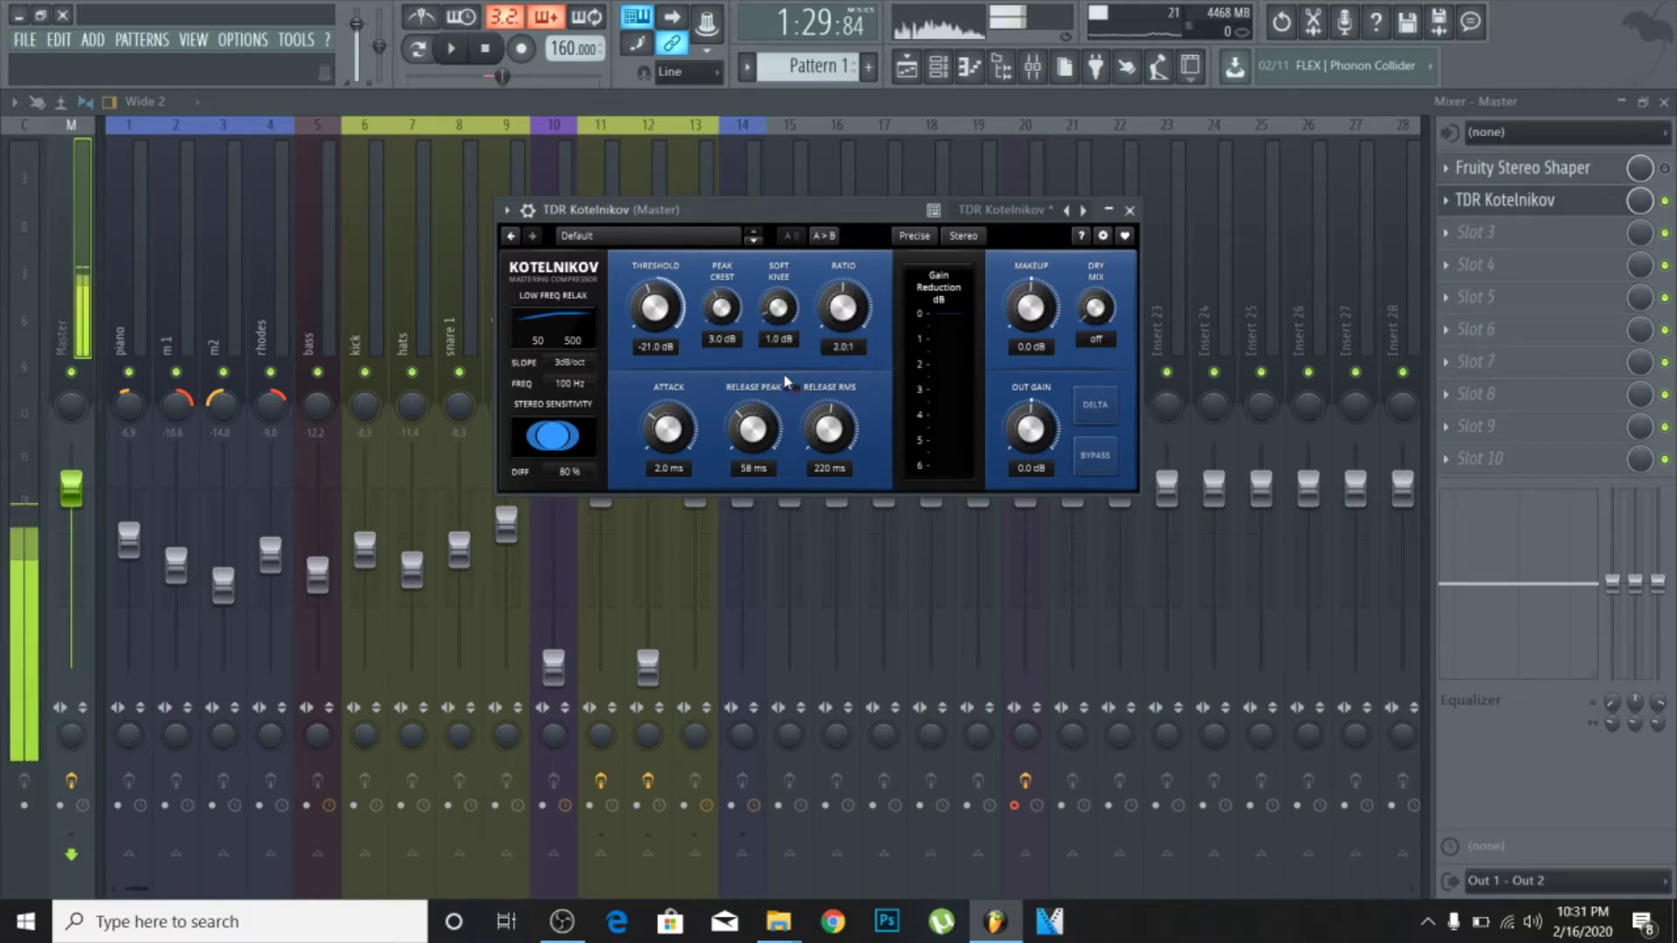
- Resume playback, set Kotelnikov's threshold to -22.0 dB and its output gain to 2.0 dB, and close the plugin window
key("space")
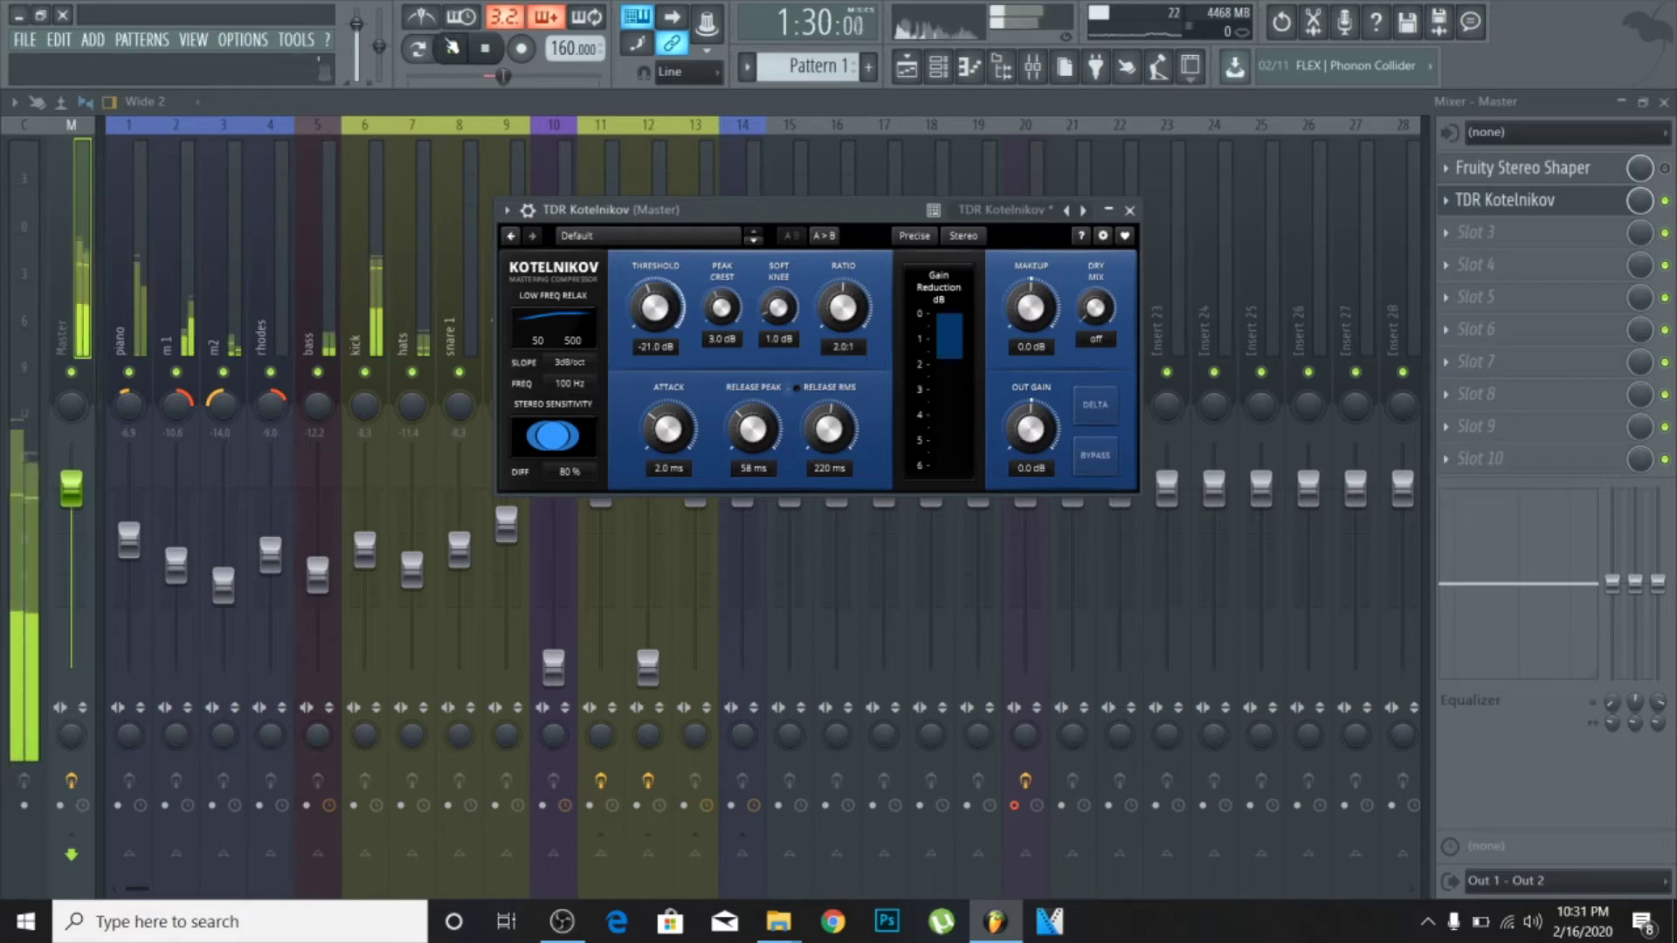
scroll(648, 320, "down", 1)
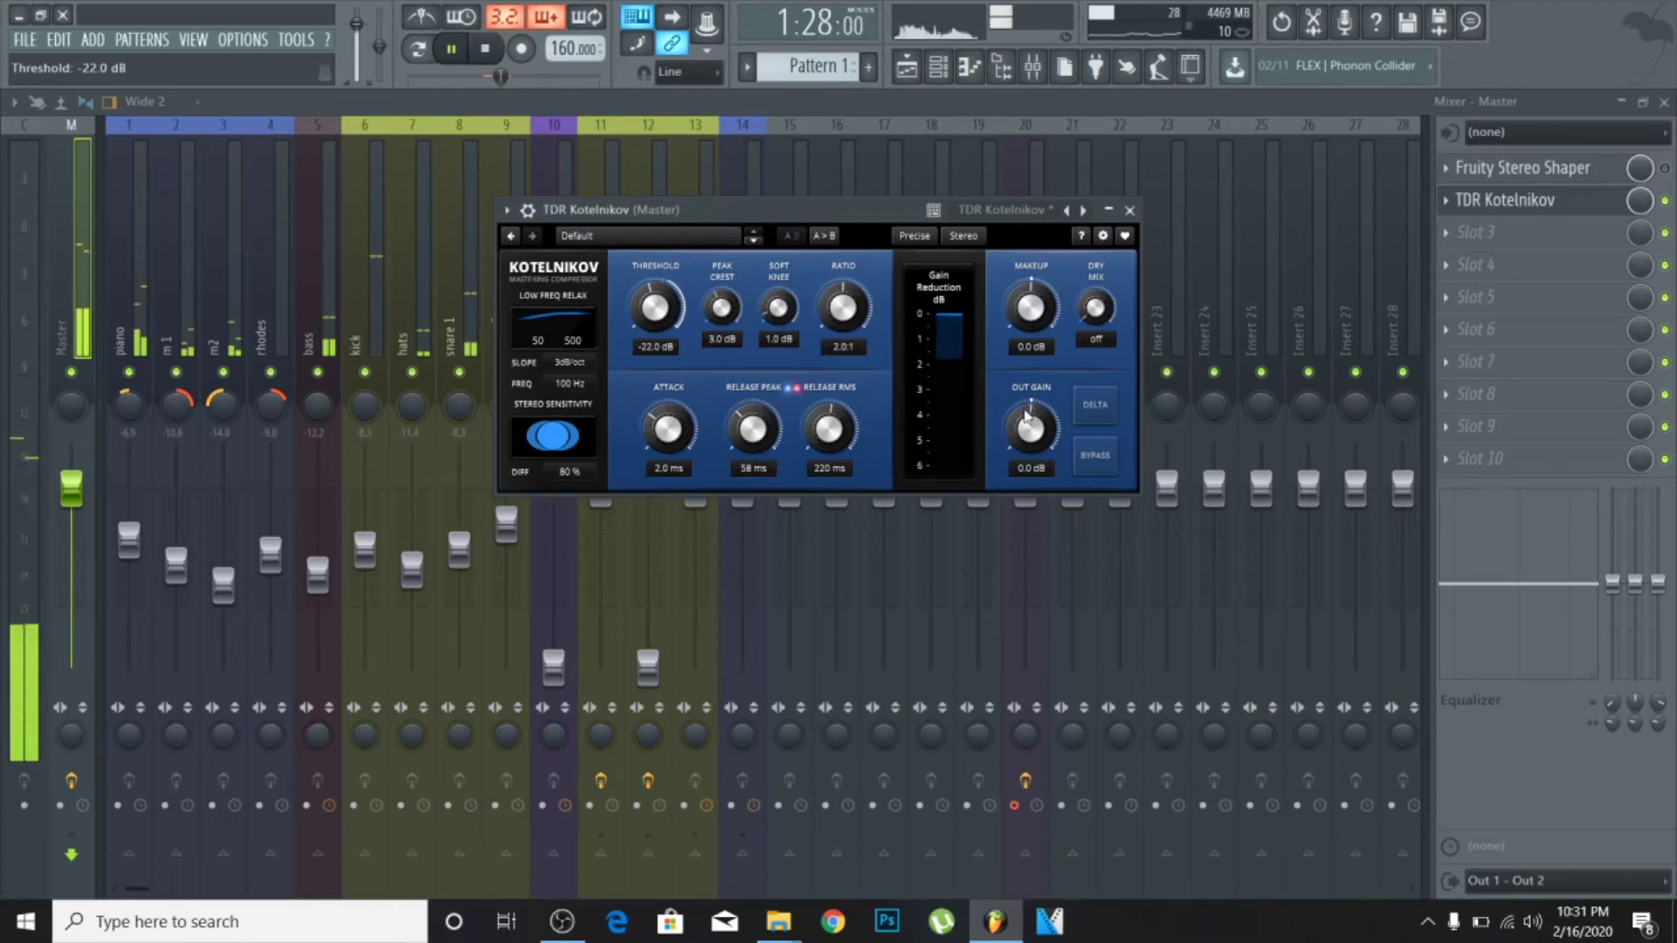
scroll(1031, 430, "up", 2)
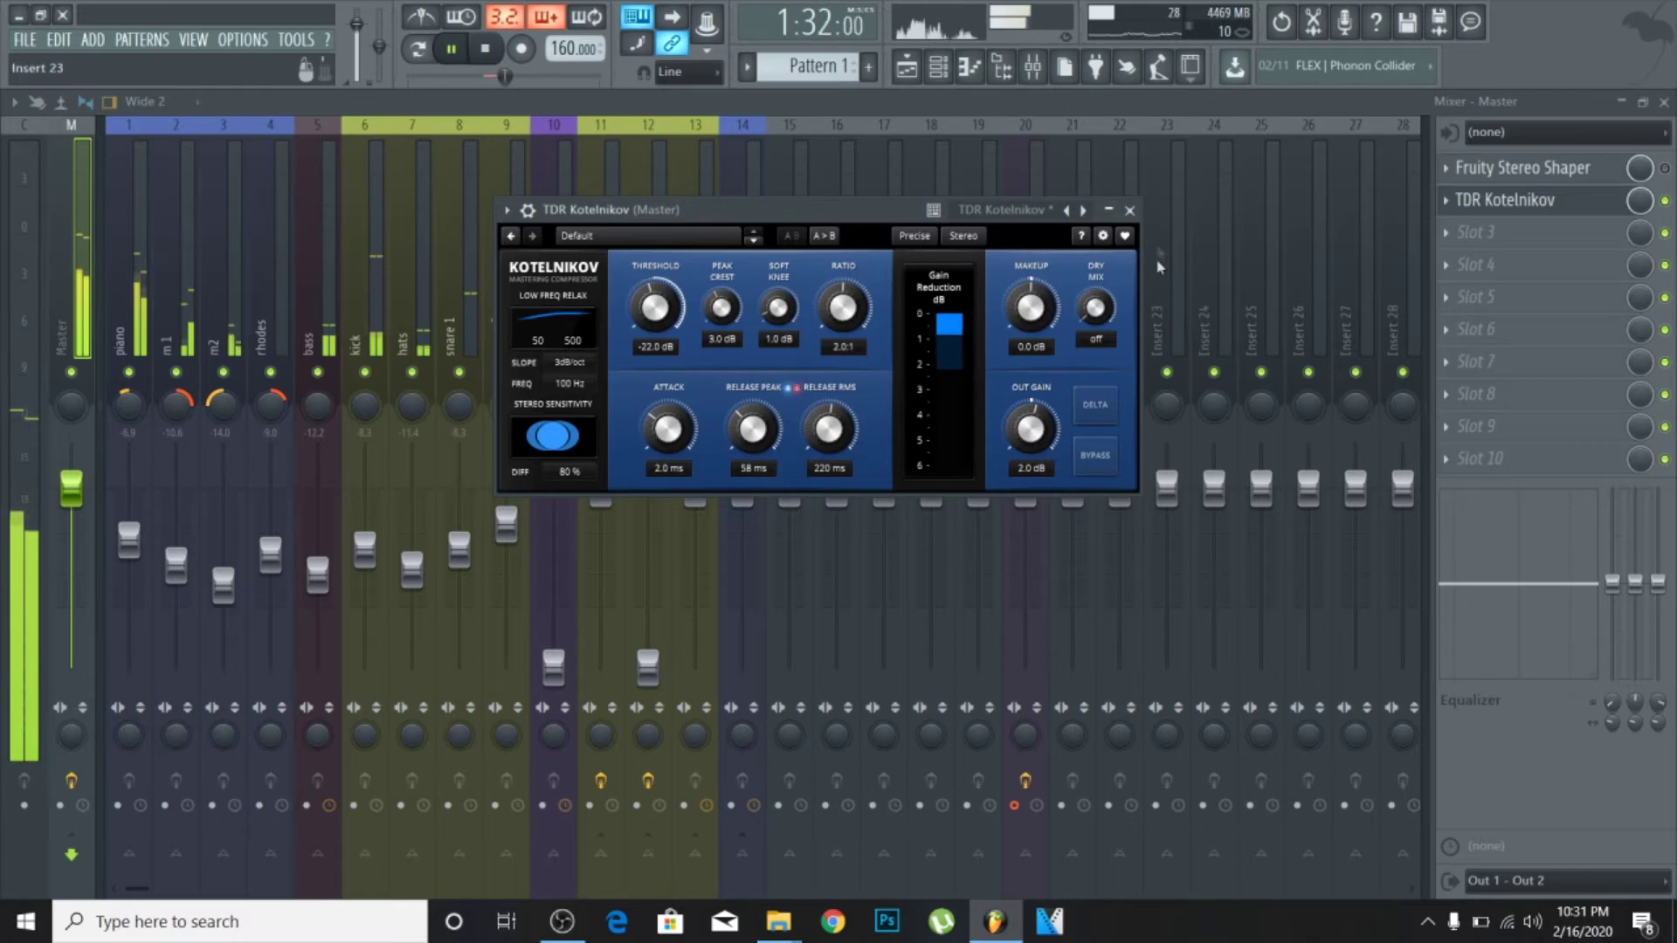
left_click(1129, 210)
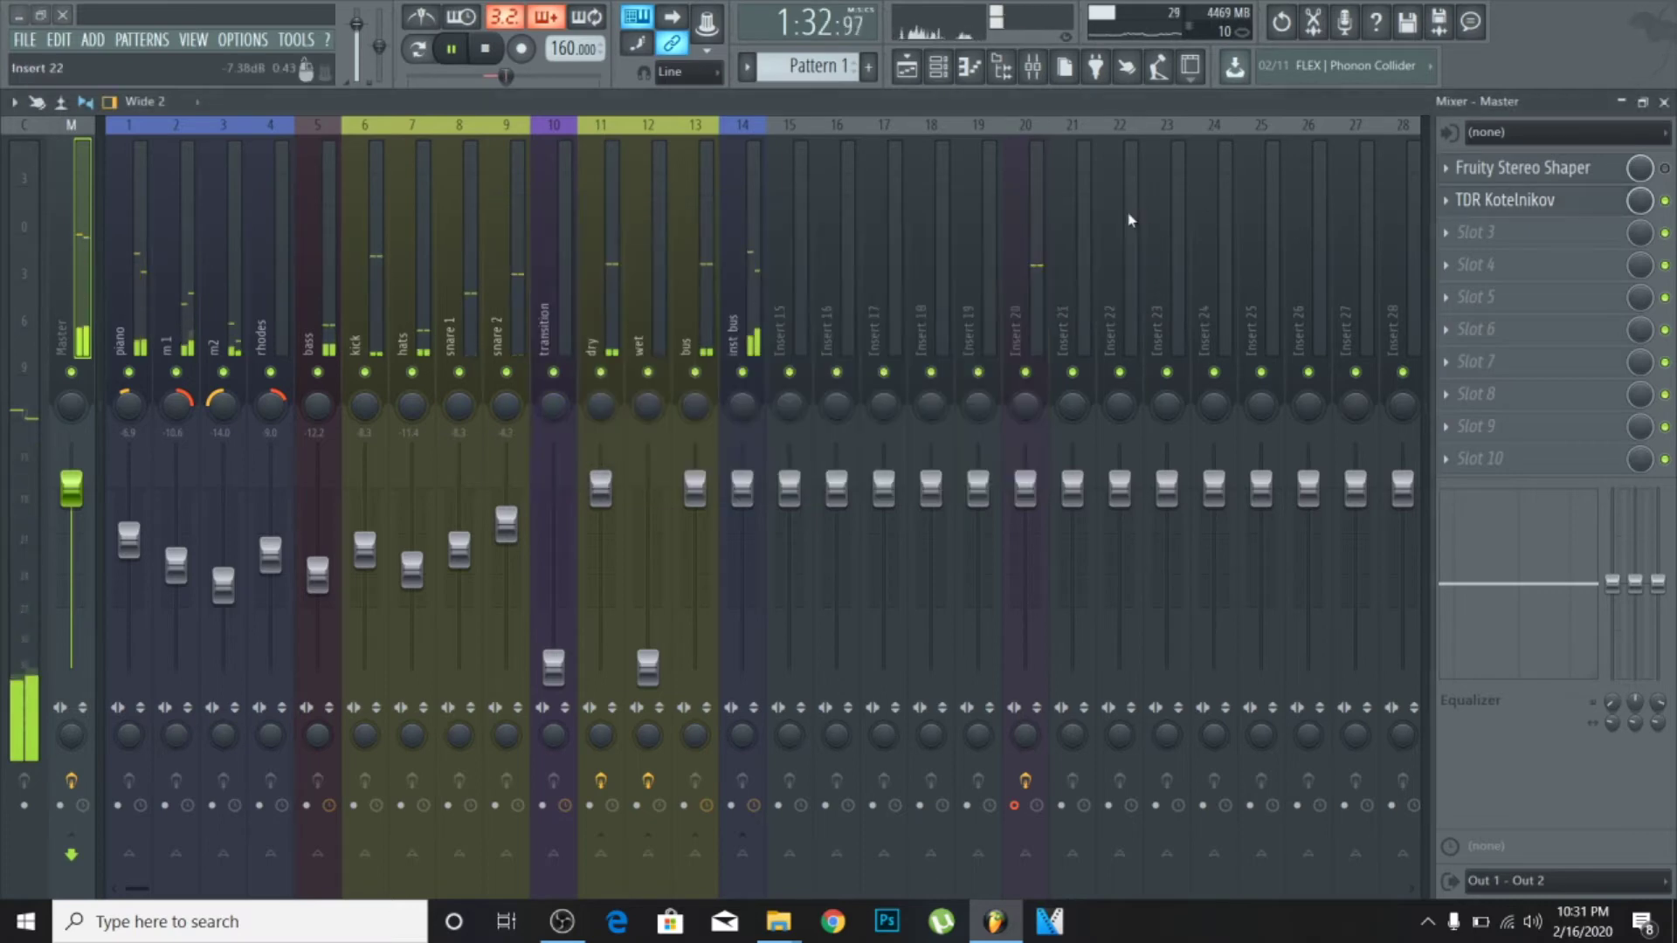
- Bypass and re-enable Kotelnikov on the Master track to compare the sound, and pause playback
left_click(1665, 200)
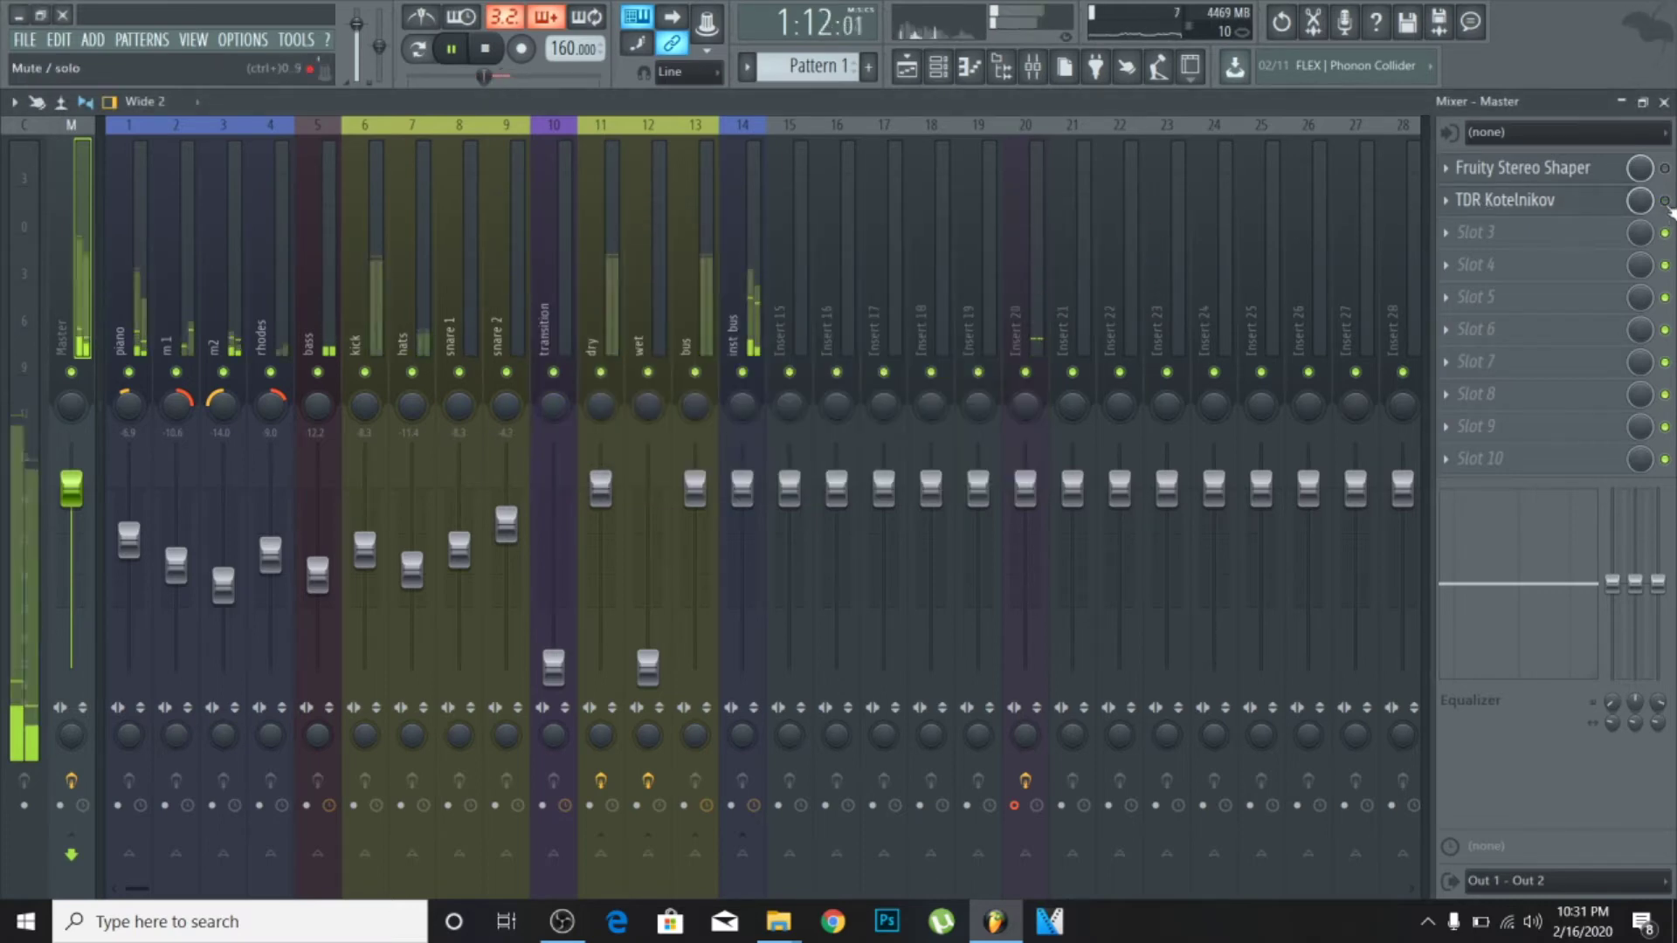
left_click(1665, 201)
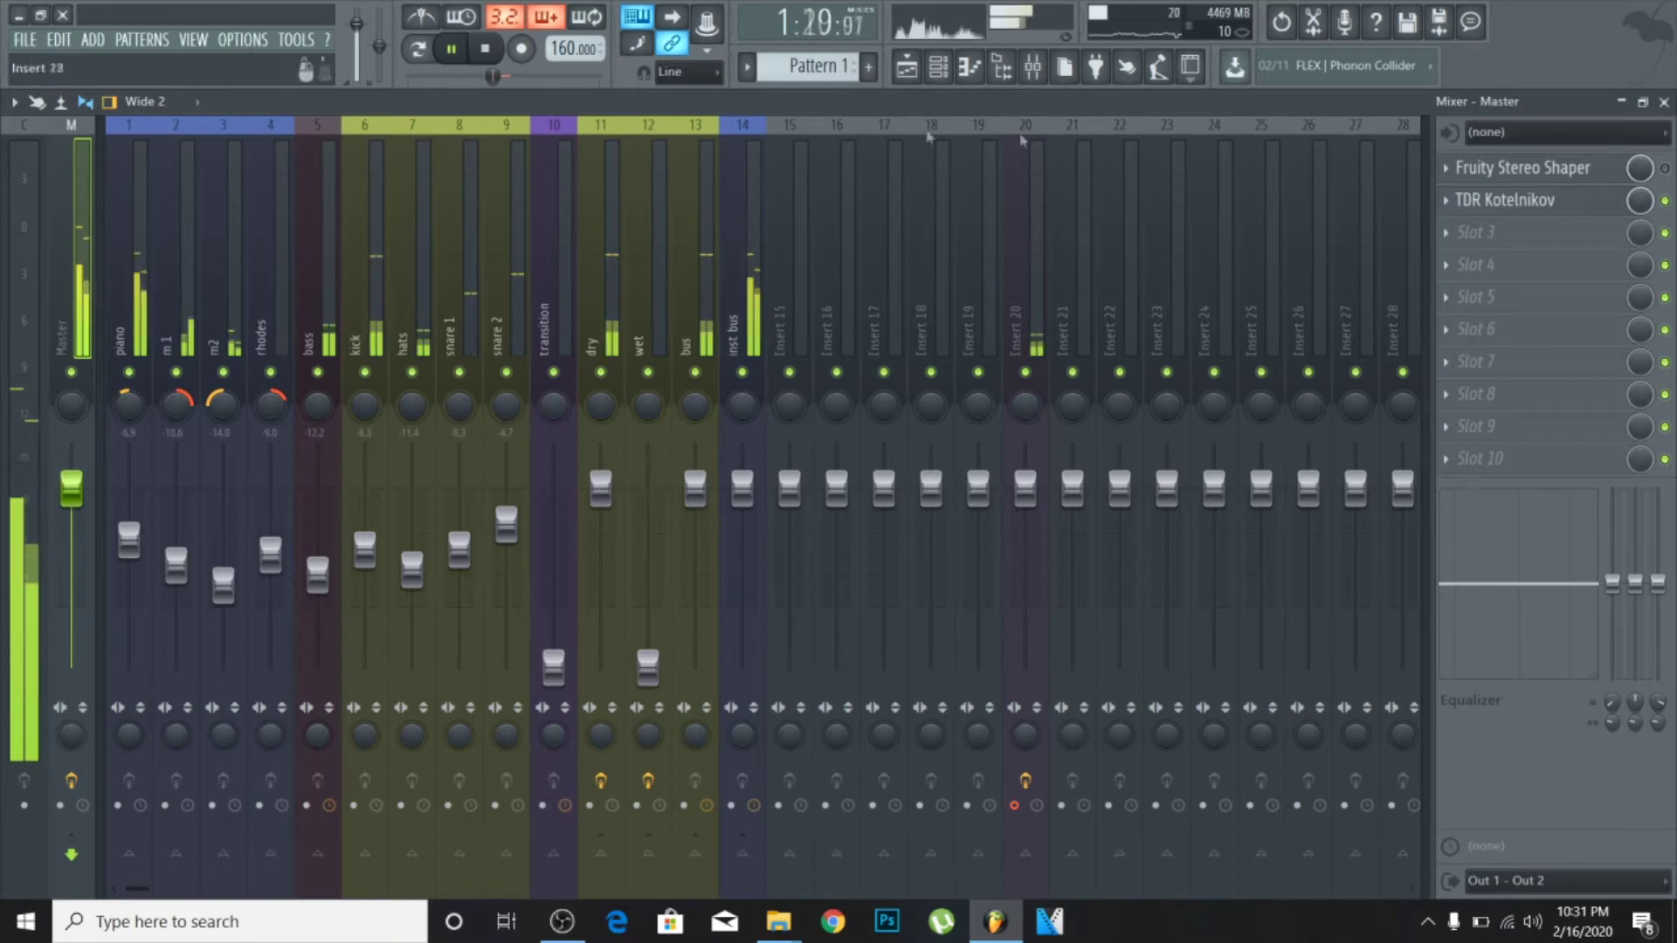
left_click(451, 48)
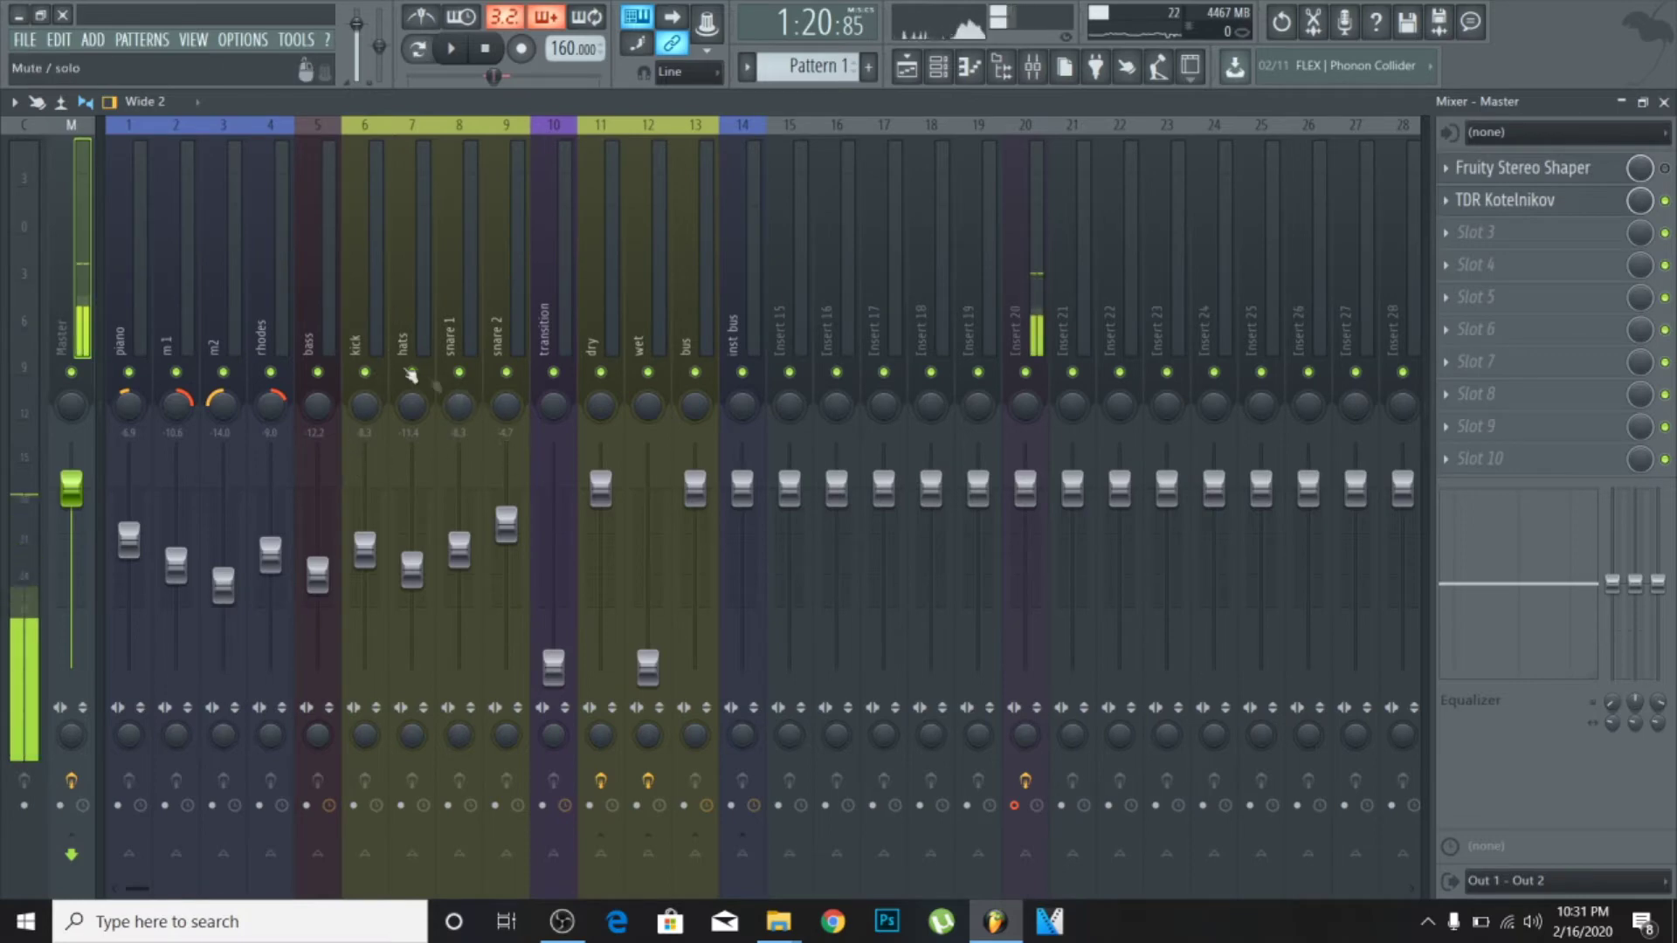
- Reopen Kotelnikov, play the song to watch its gain reduction, and close the plugin window
left_click(1502, 201)
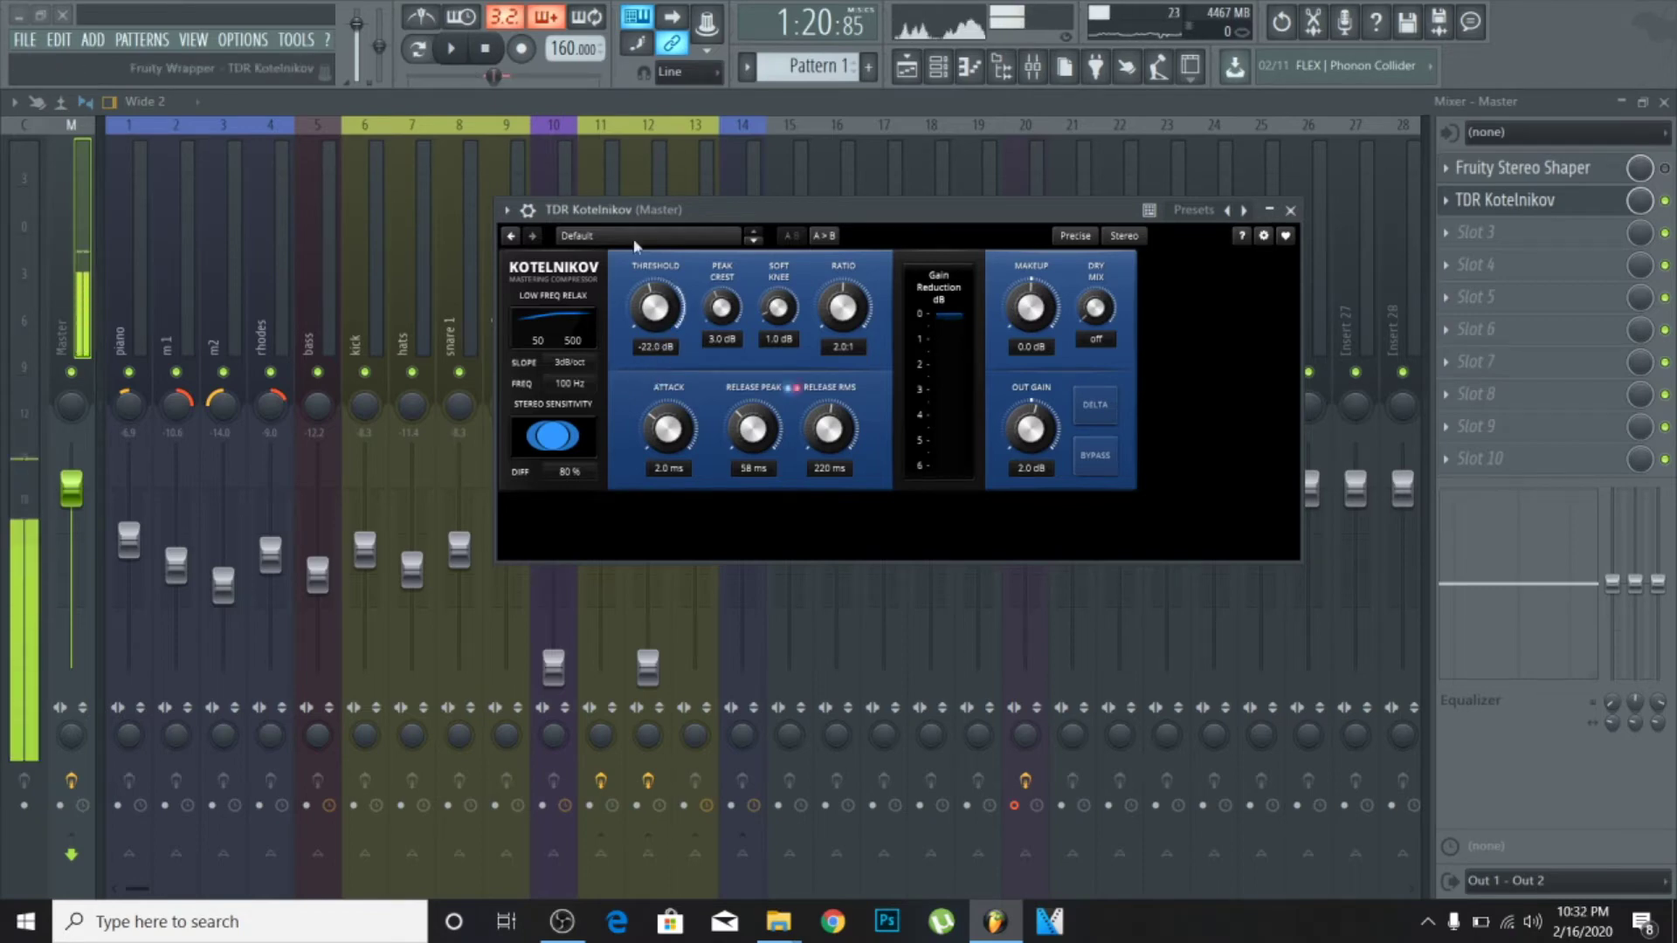
left_click(456, 50)
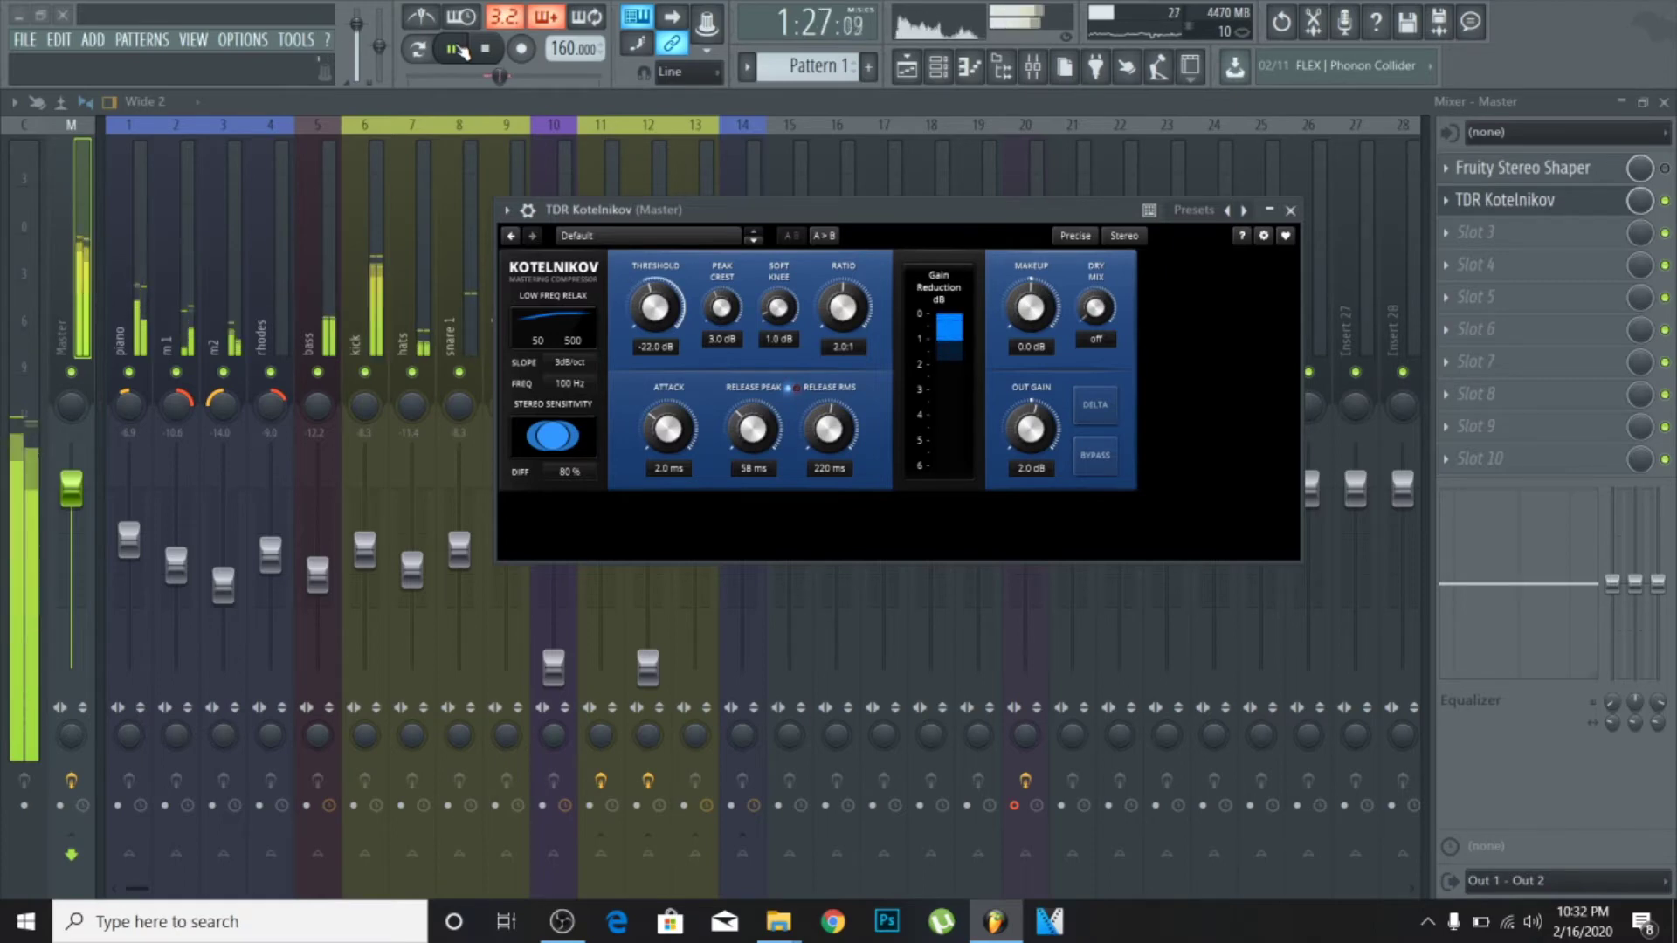
left_click(1291, 212)
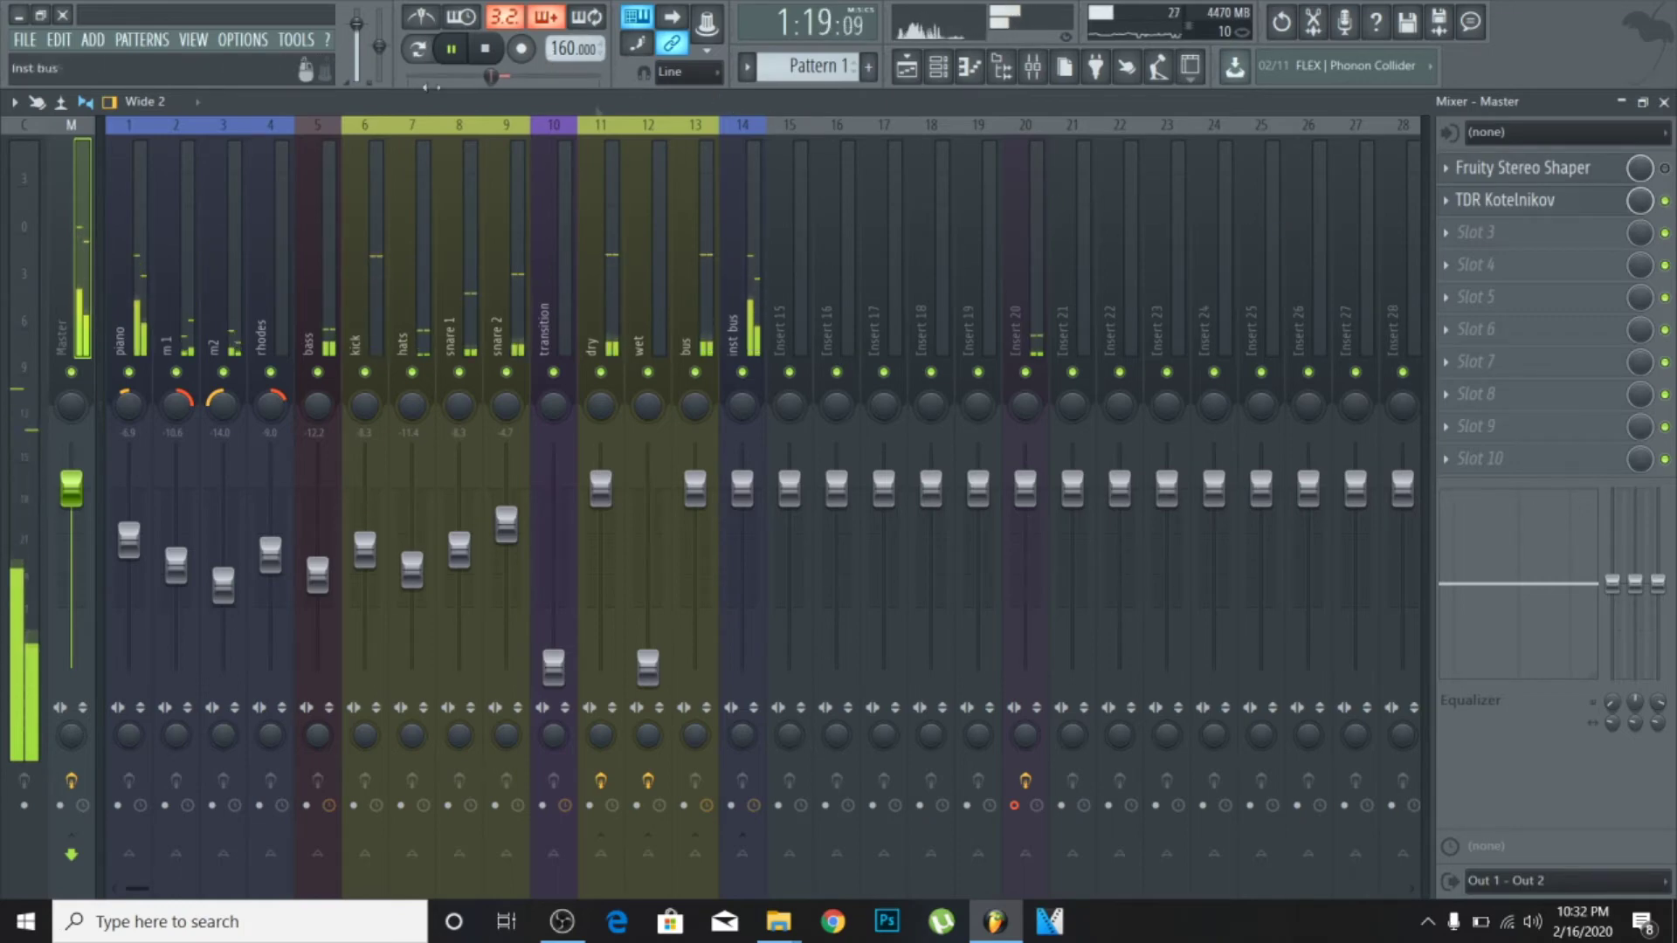
- Play back sections of the song while bypassing and re-enabling Kotelnikov on the Master track to compare the sound
key("space")
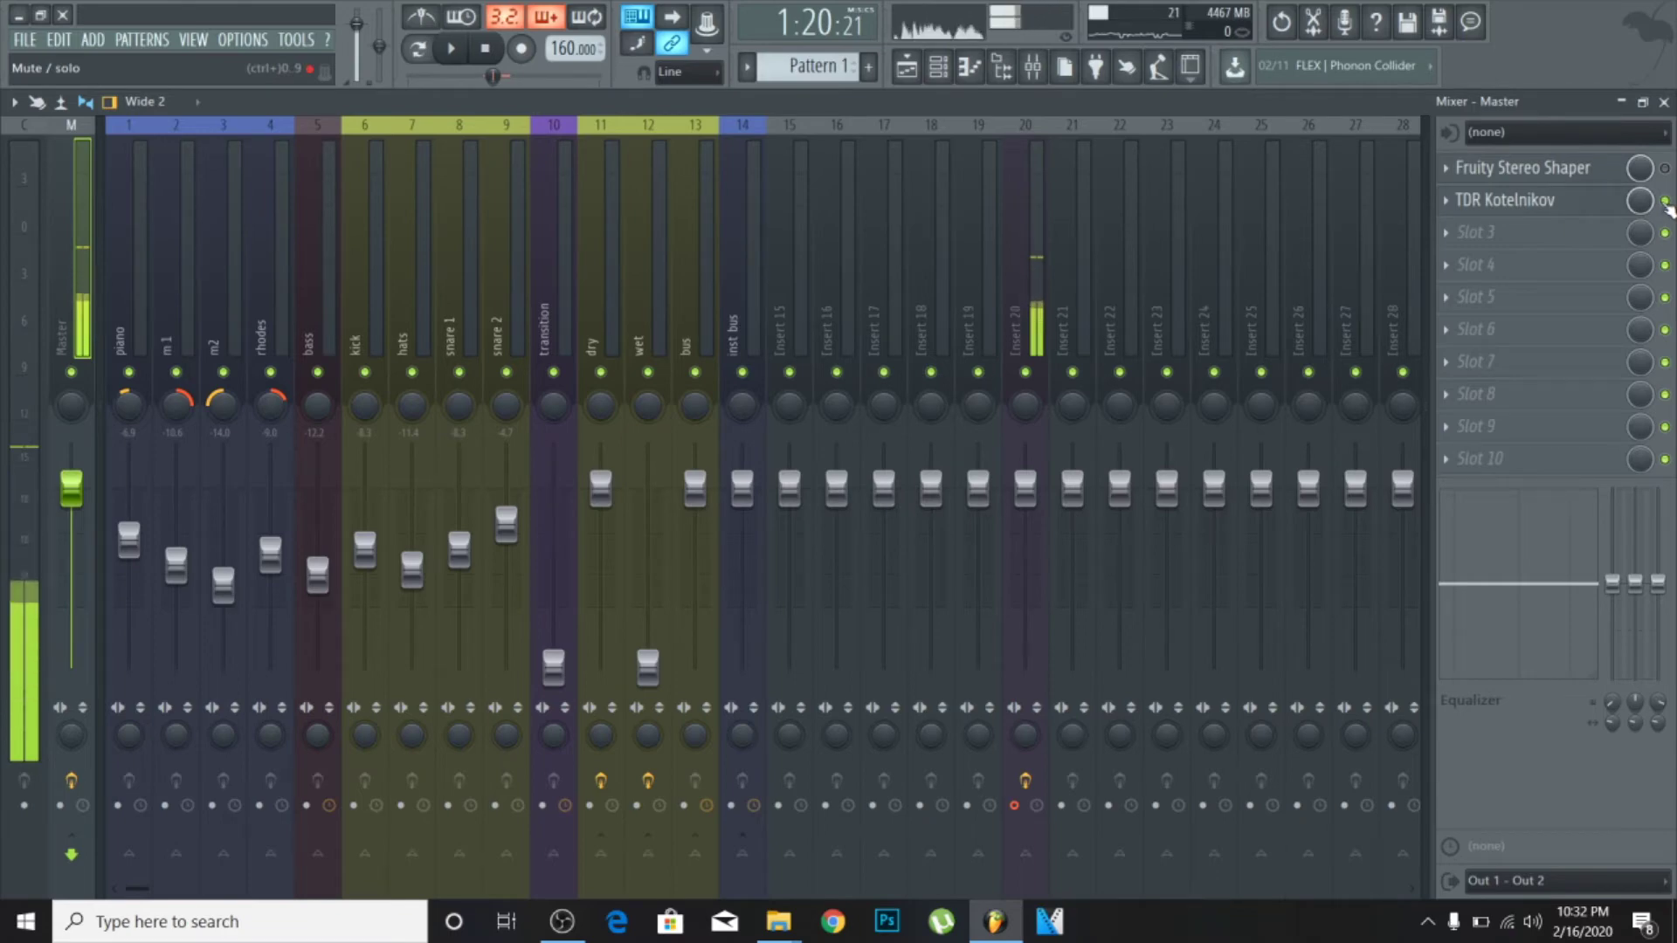
key("space")
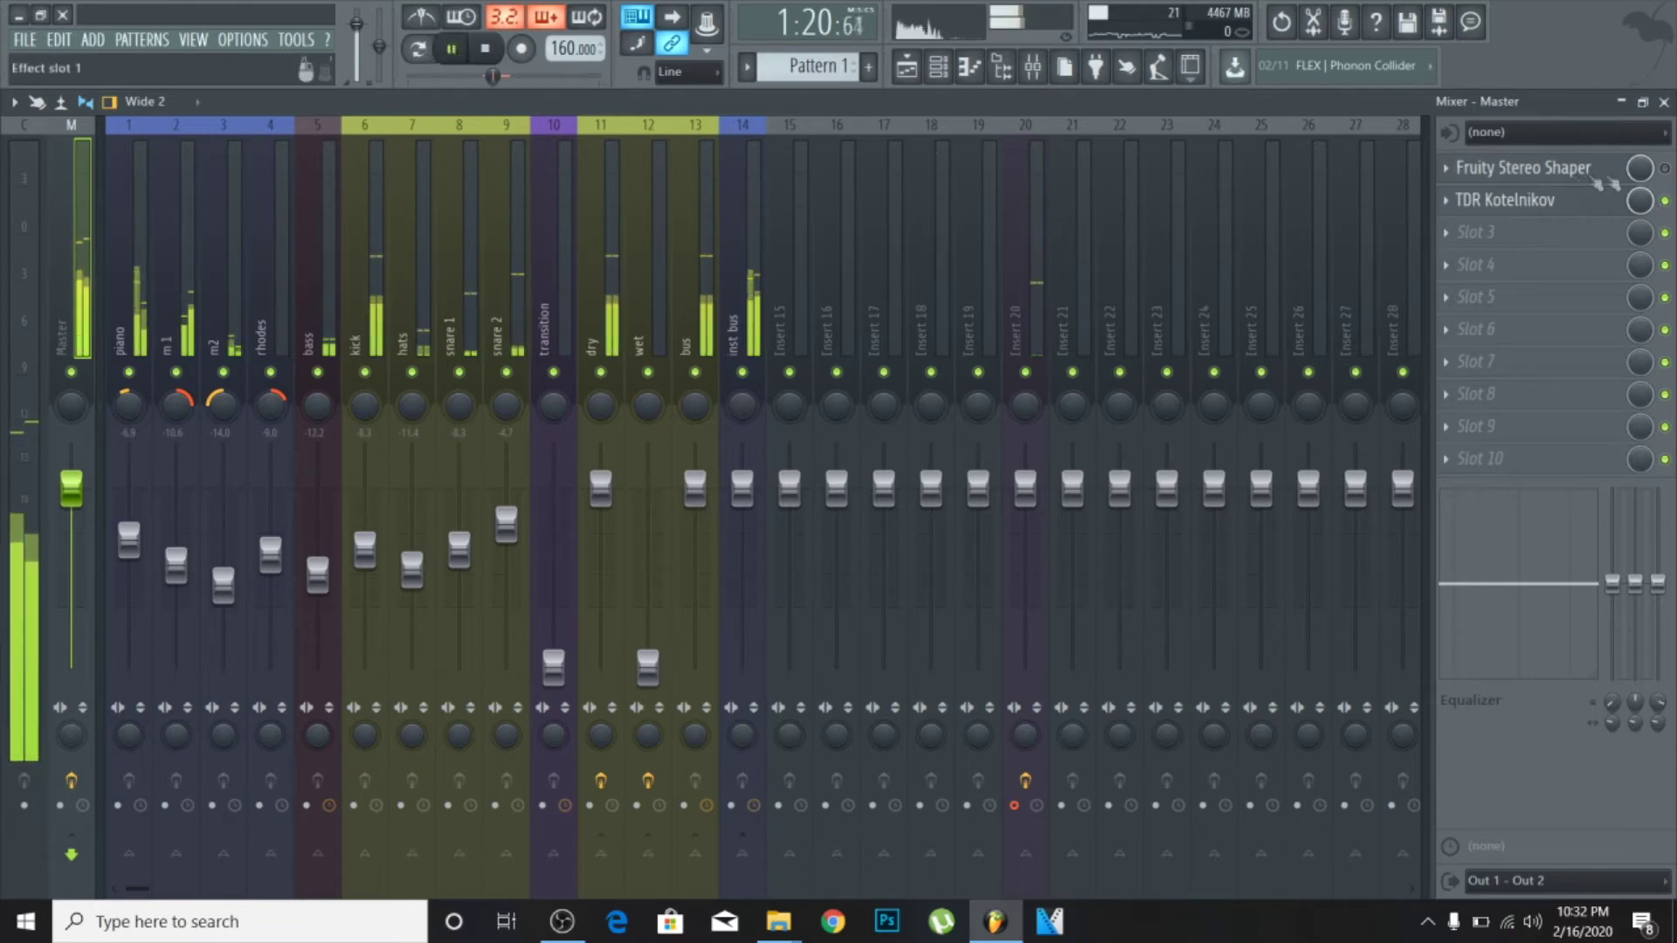
left_click(1665, 202)
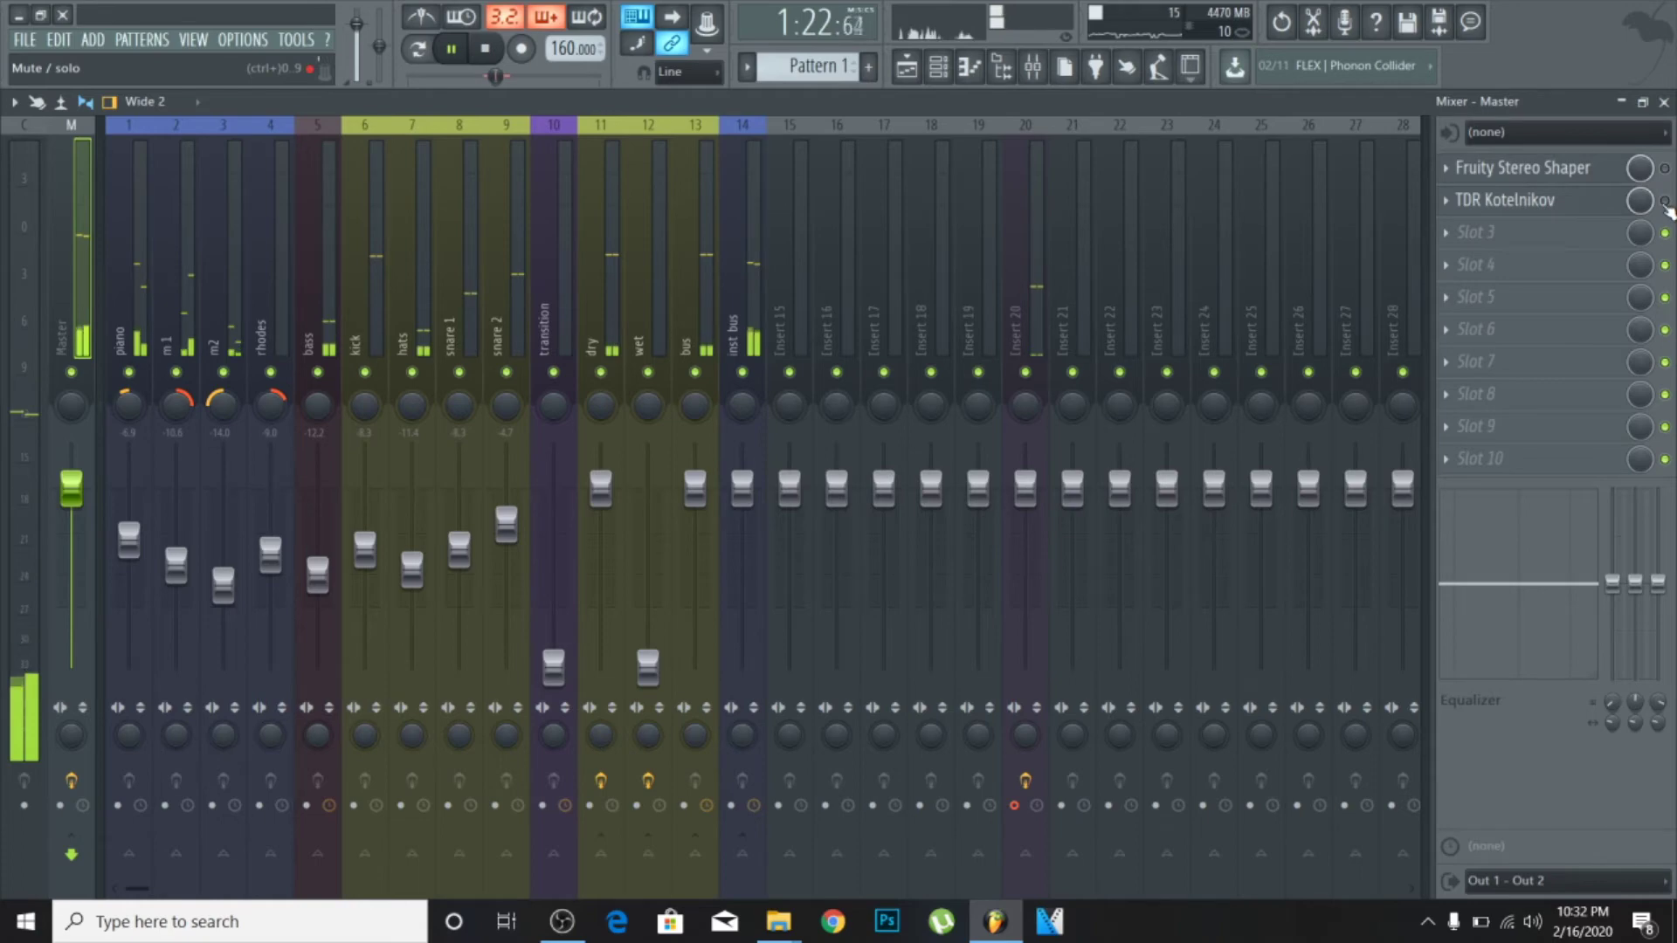
left_click(1664, 202)
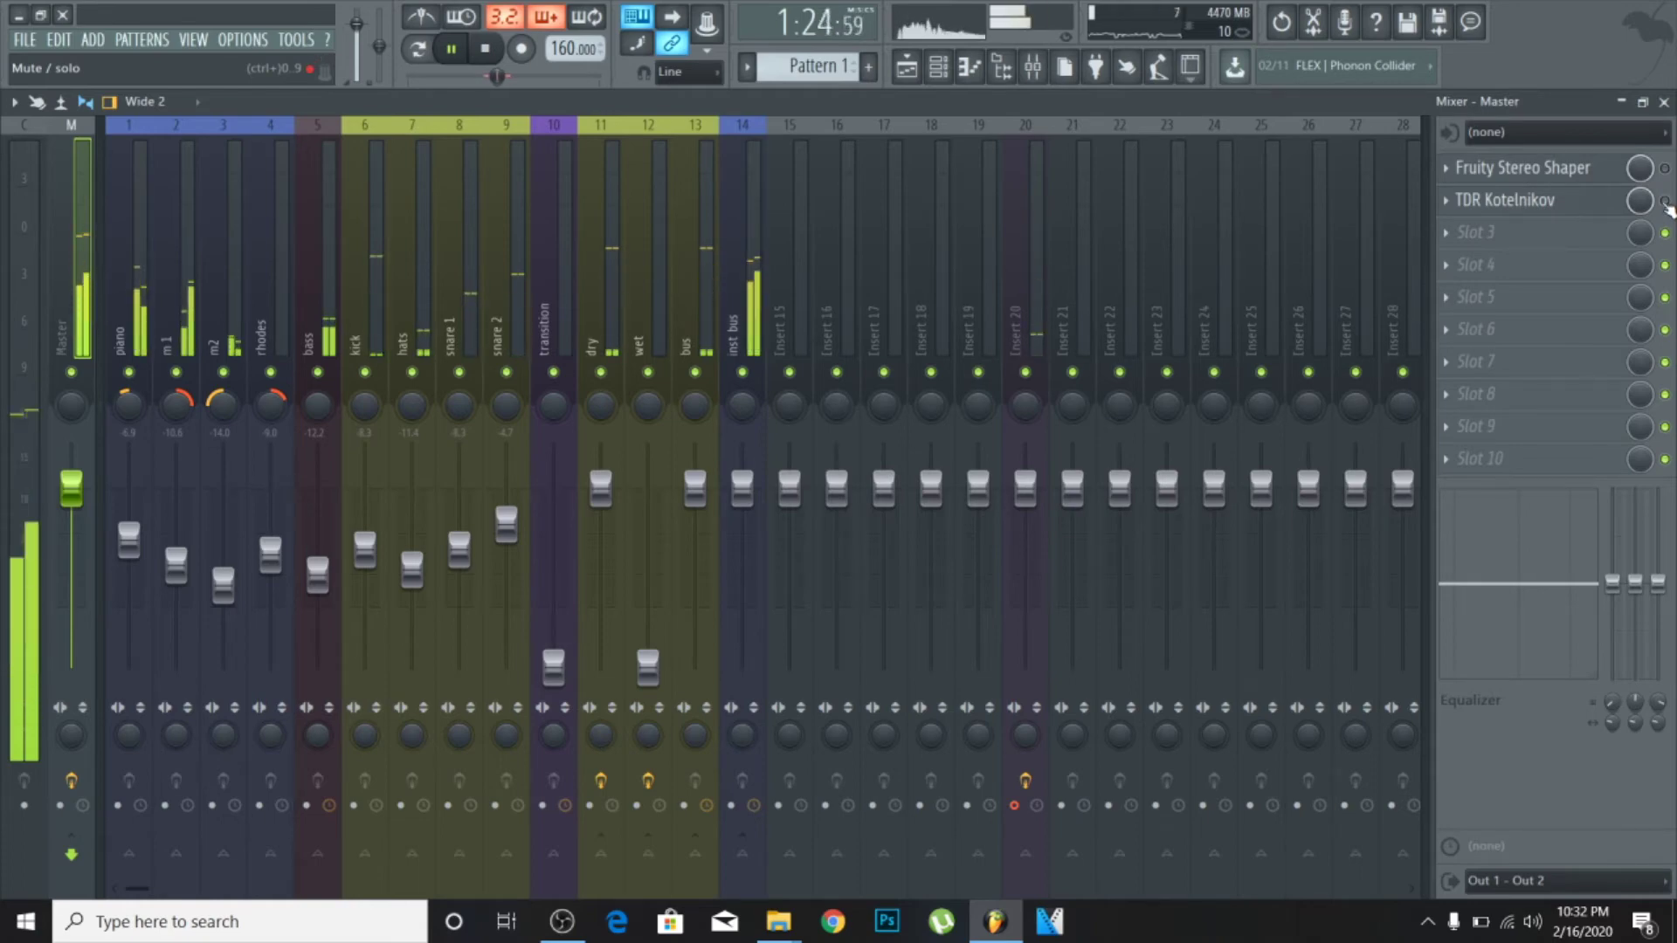
left_click(451, 48)
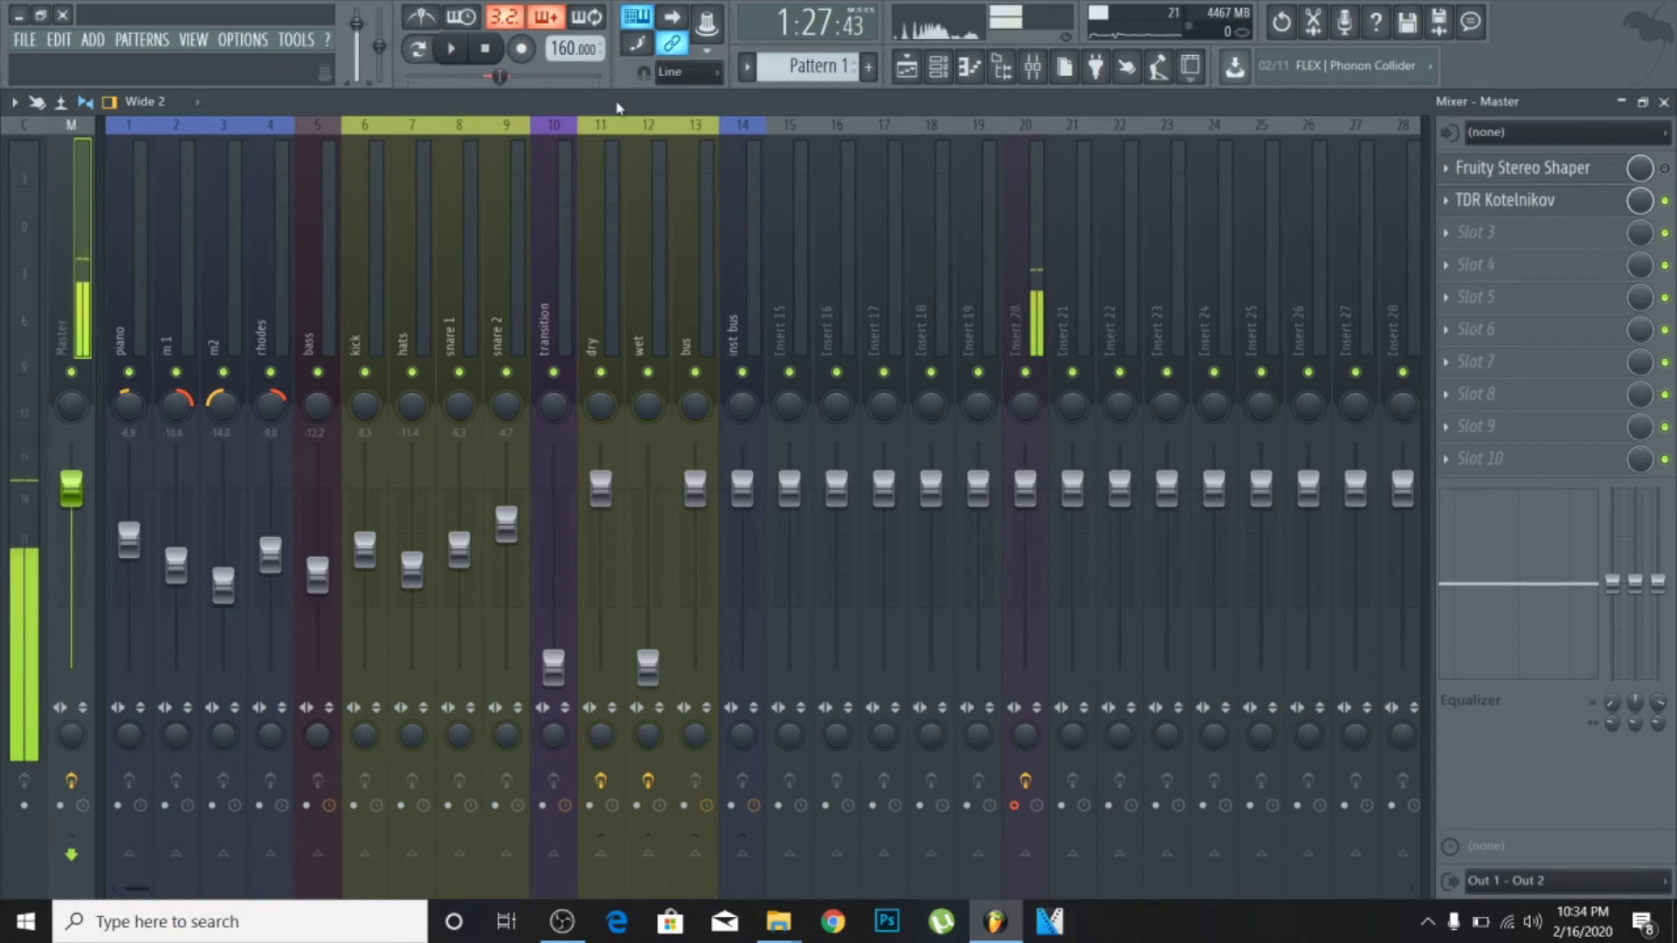
left_click(452, 51)
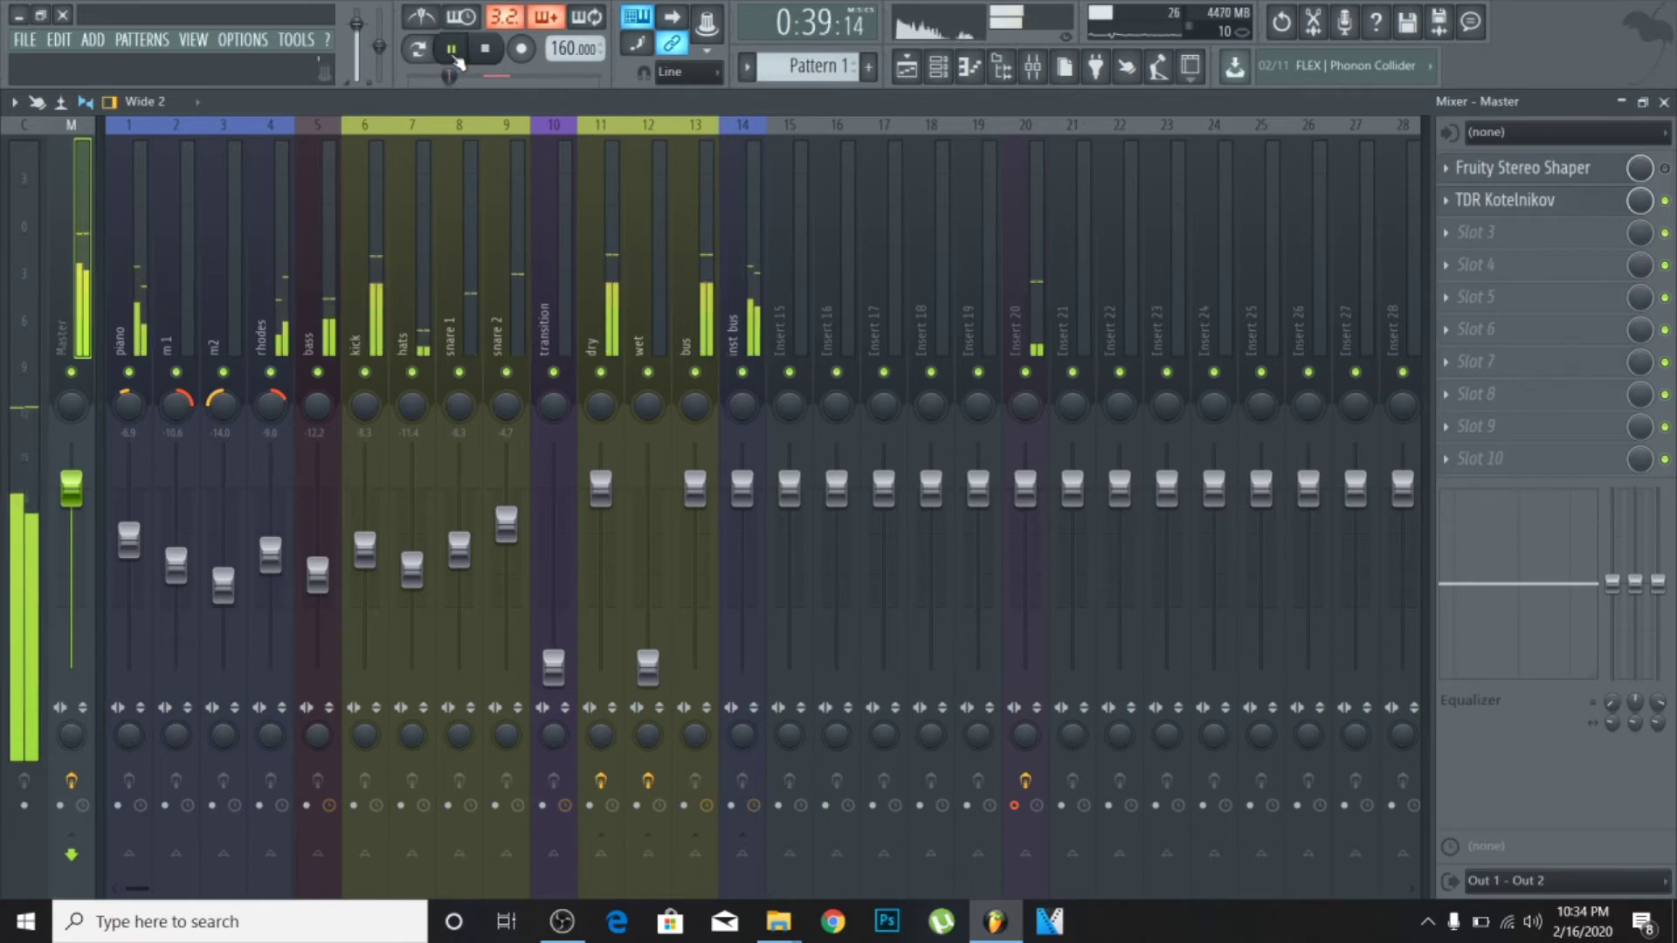
left_click(1664, 201)
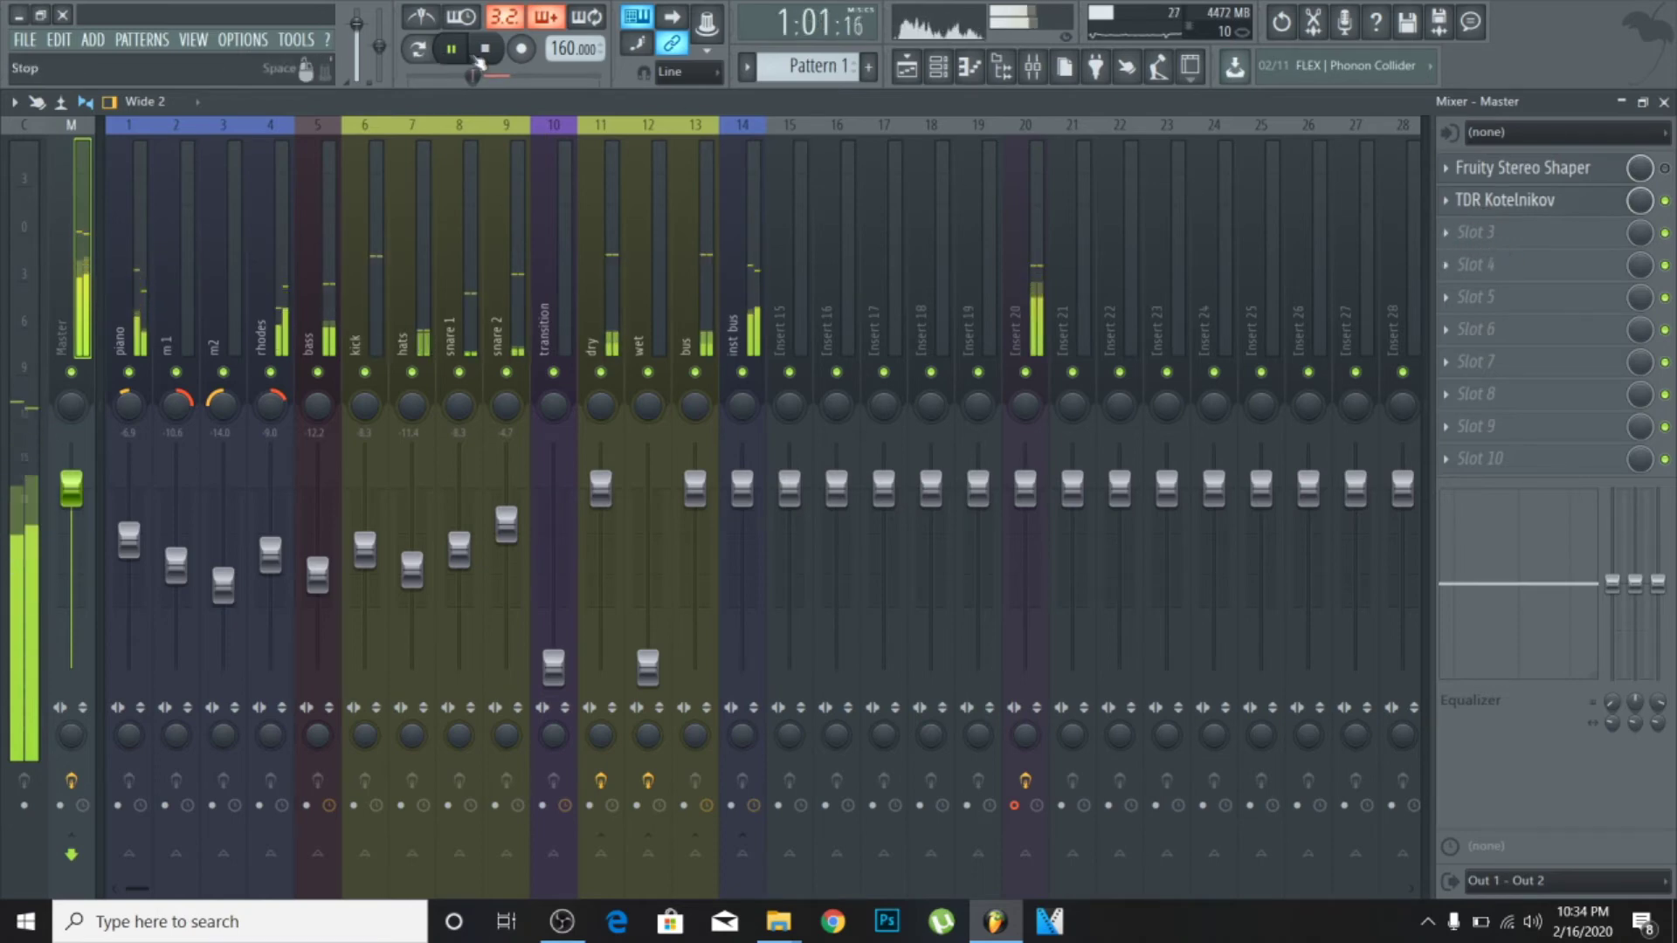
- Add TDR Nova to the Master track's third effect slot, stop playback, and reposition the plugin window over the mixer
left_click(1485, 232)
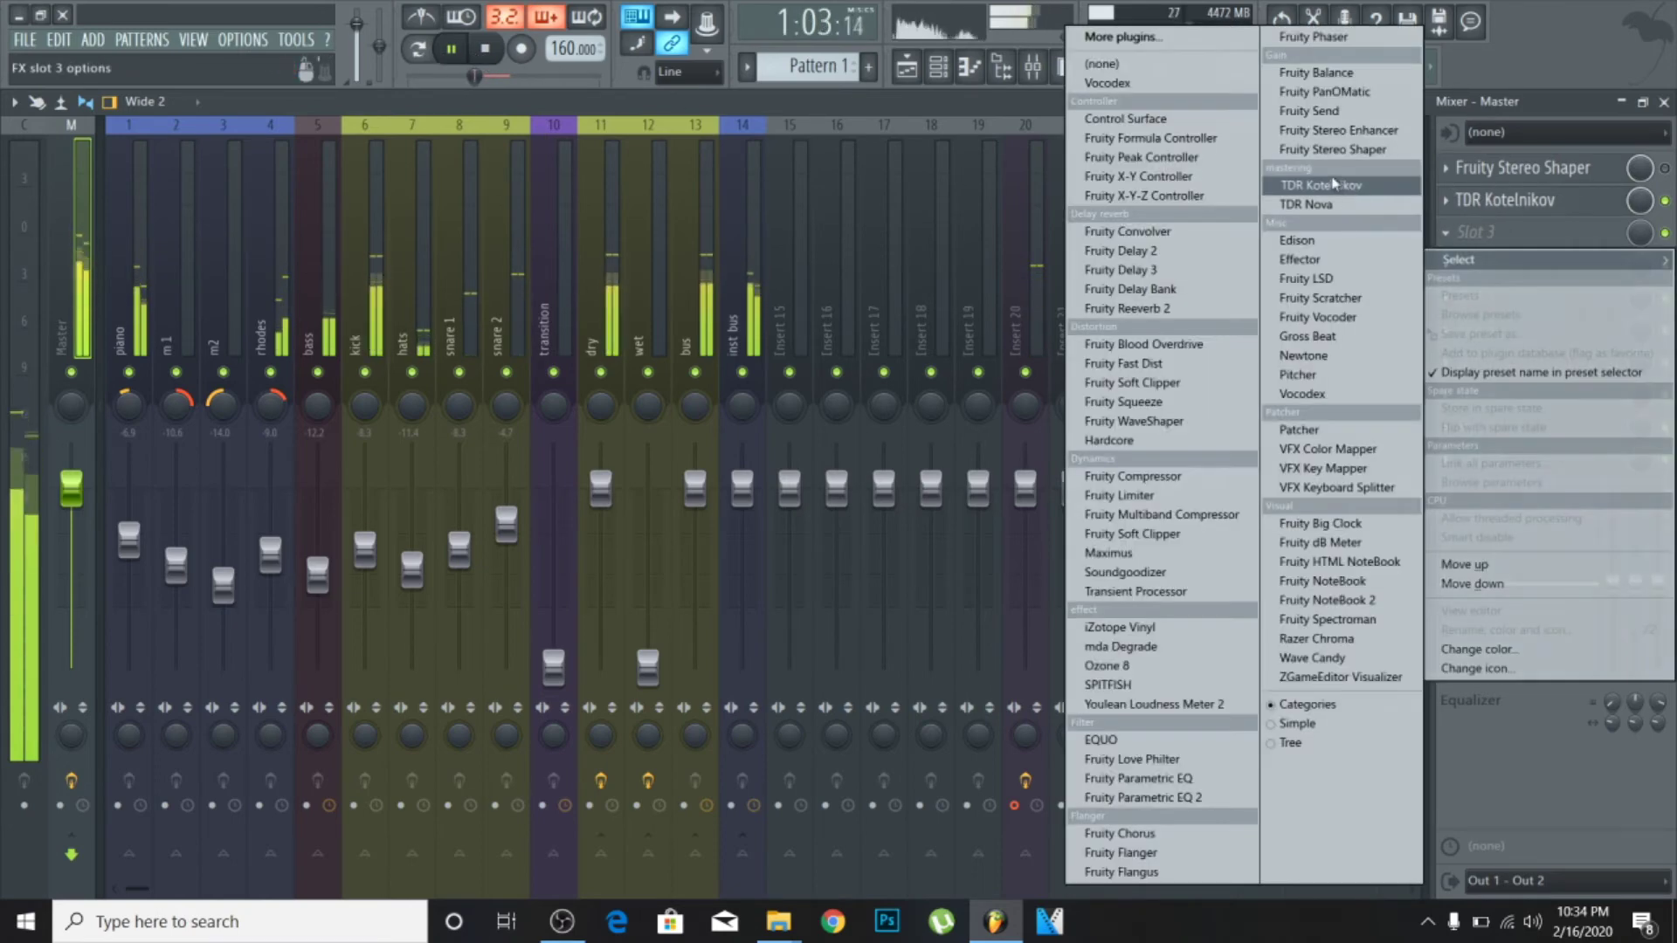
left_click(1327, 204)
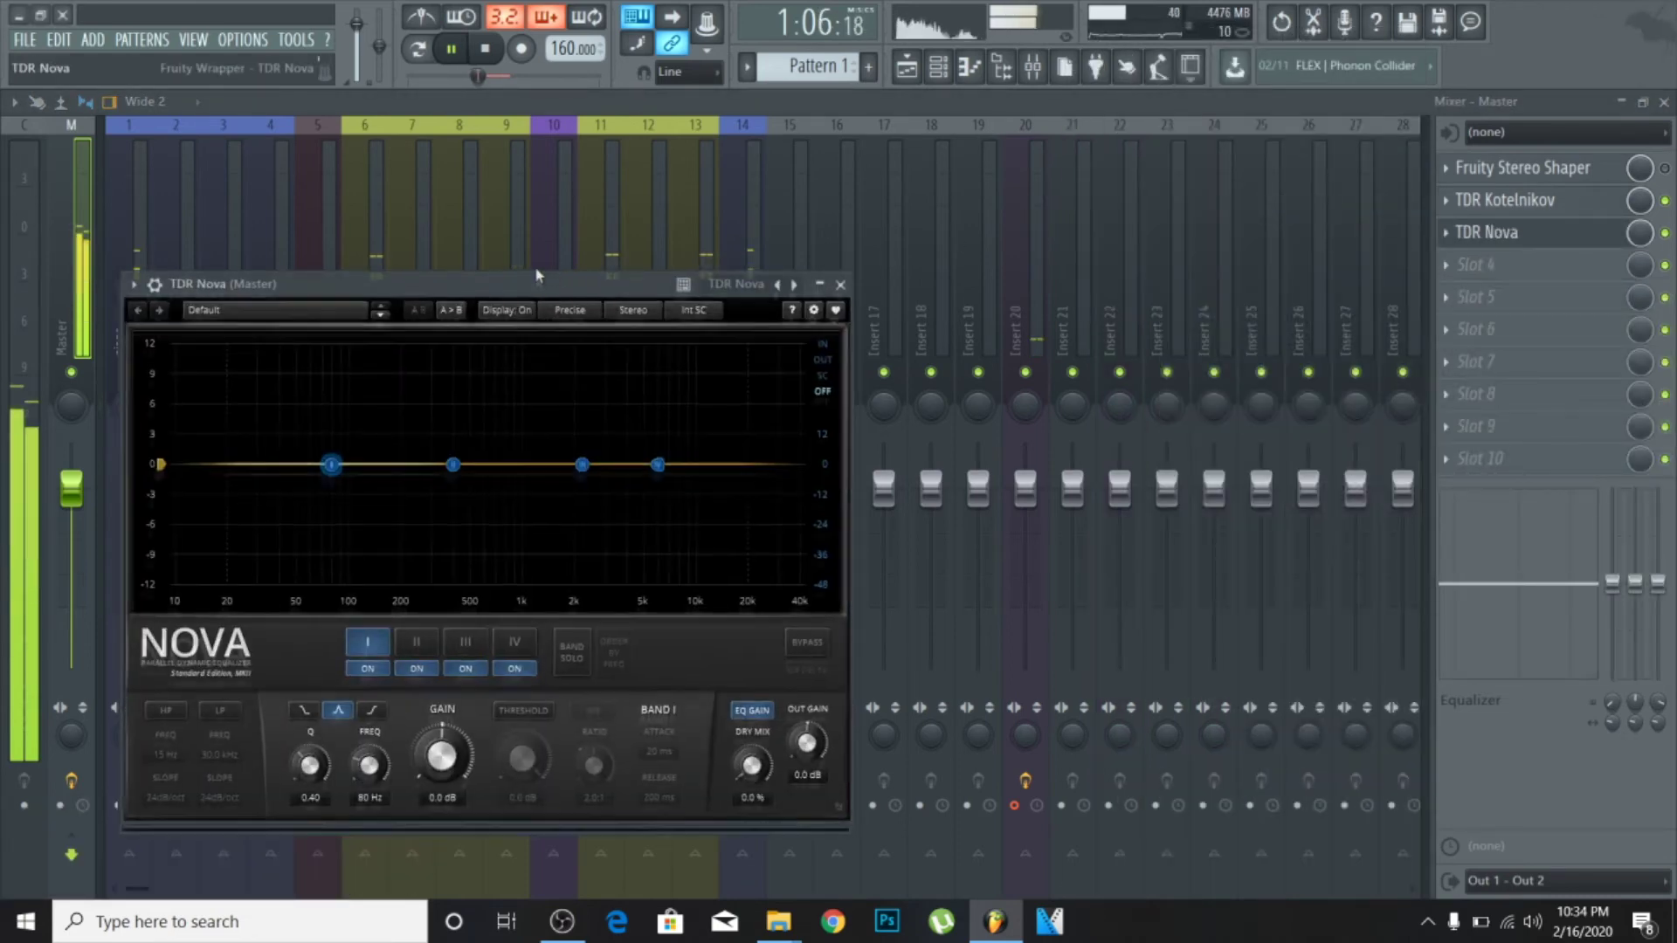
key("space")
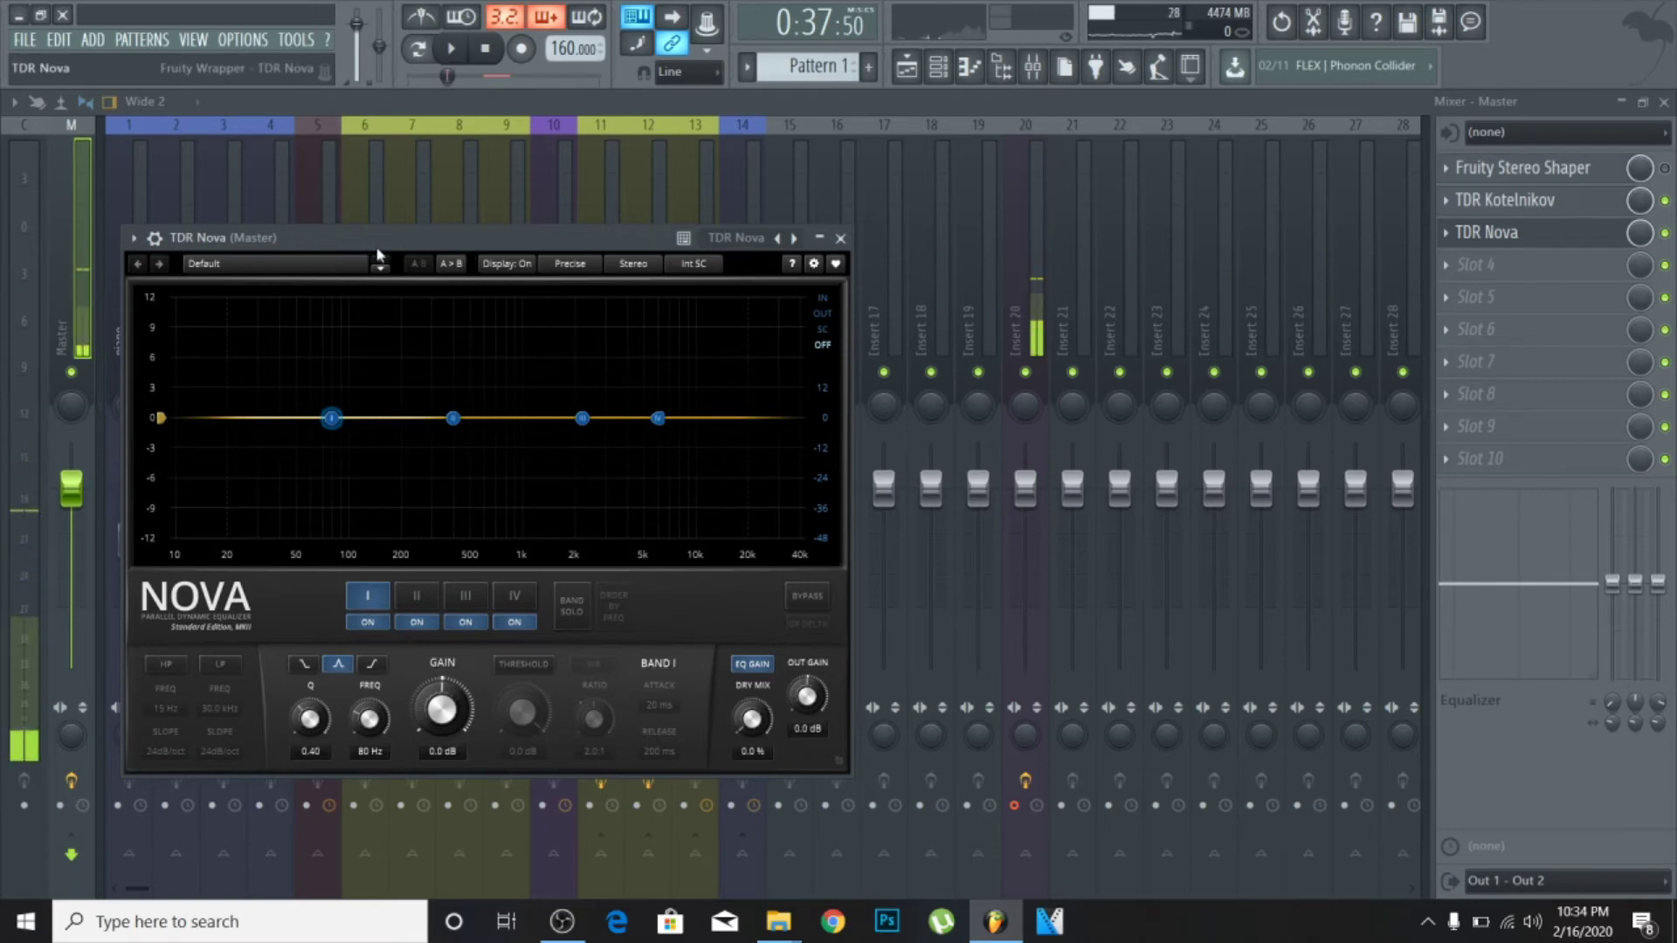
left_click_drag(378, 237, 489, 204)
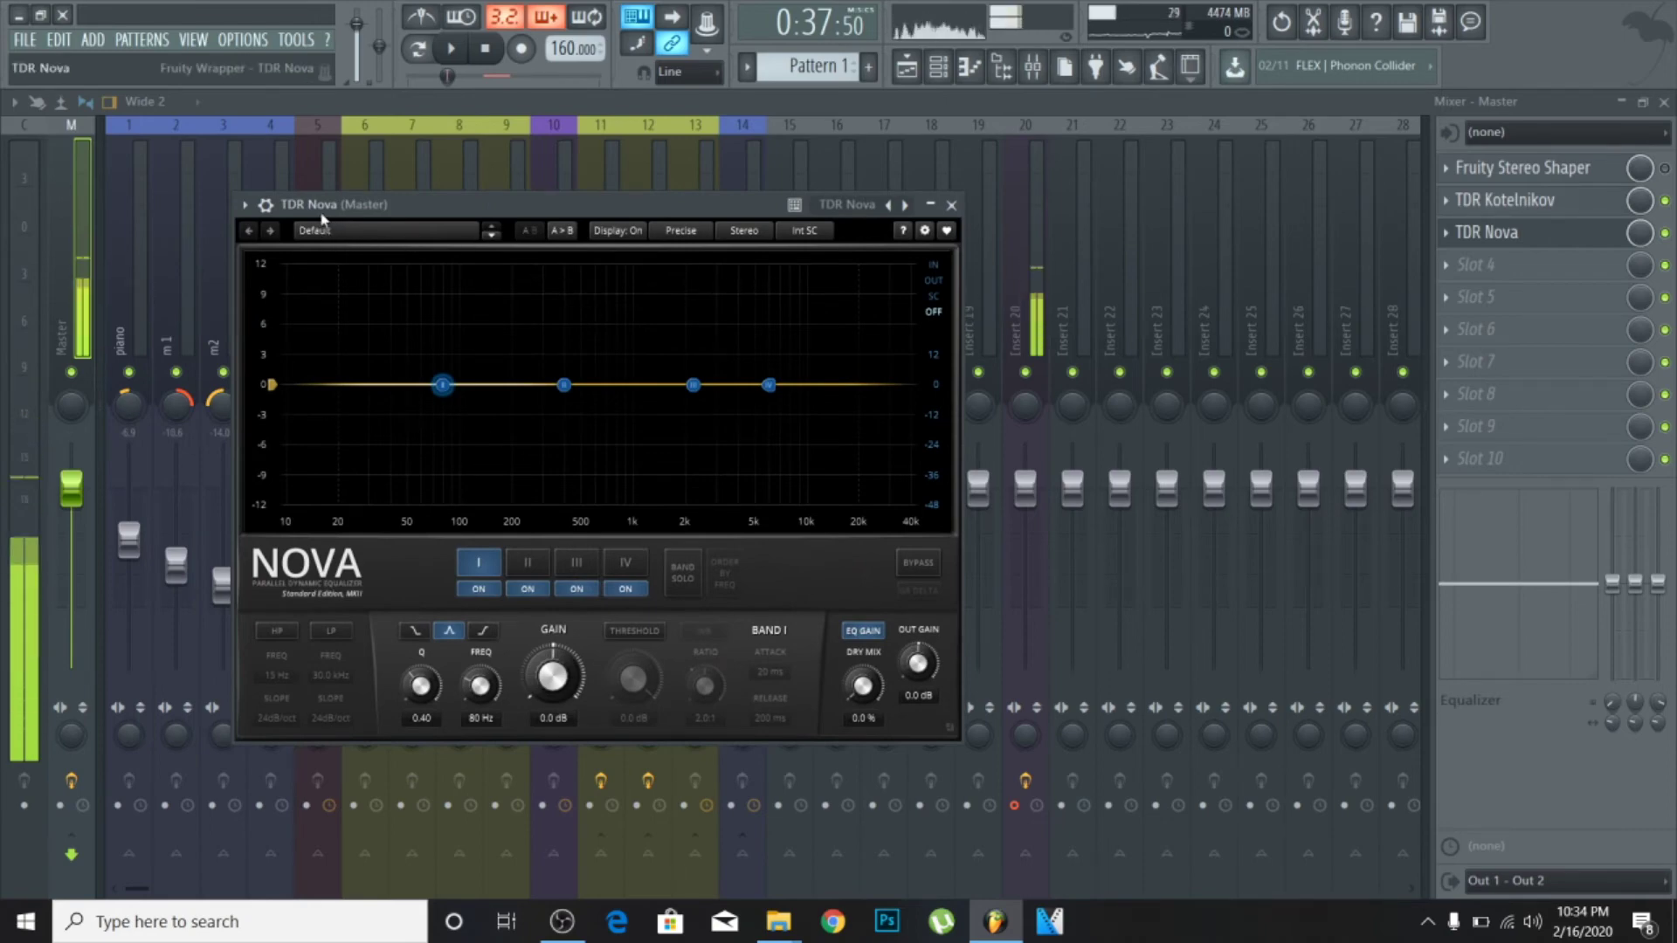
left_click_drag(413, 209, 475, 206)
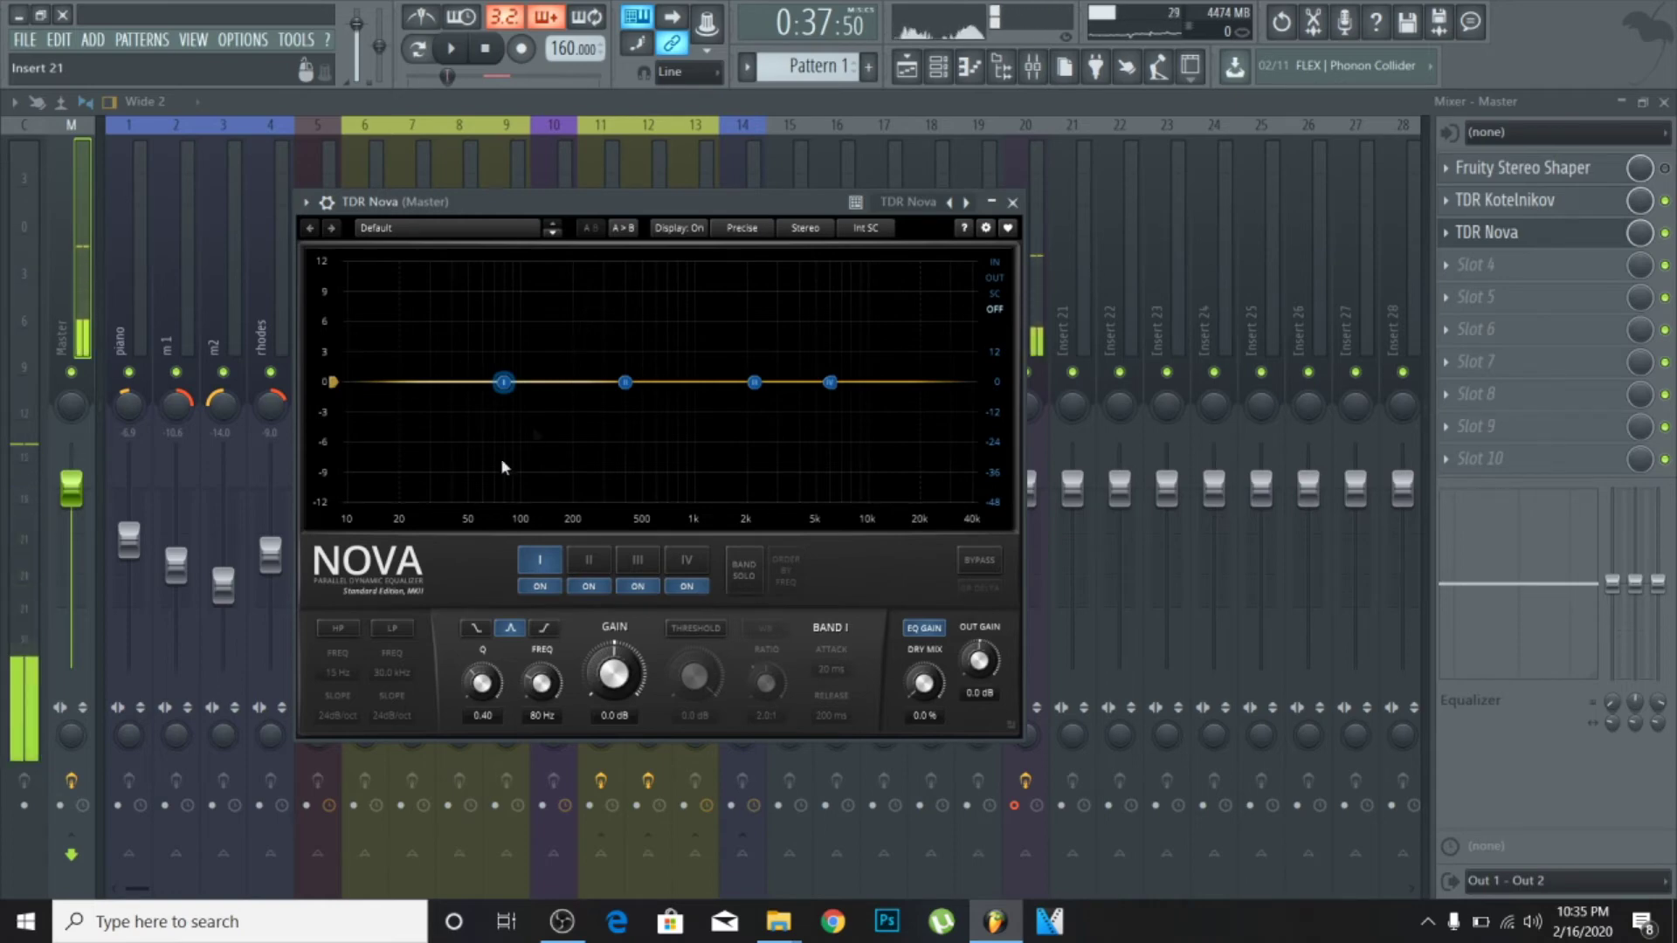
- Enable Nova's high-pass and low-pass filters, setting the high-pass to 29 Hz and the low-pass to 18.1 kHz
left_click(337, 630)
left_click(404, 629)
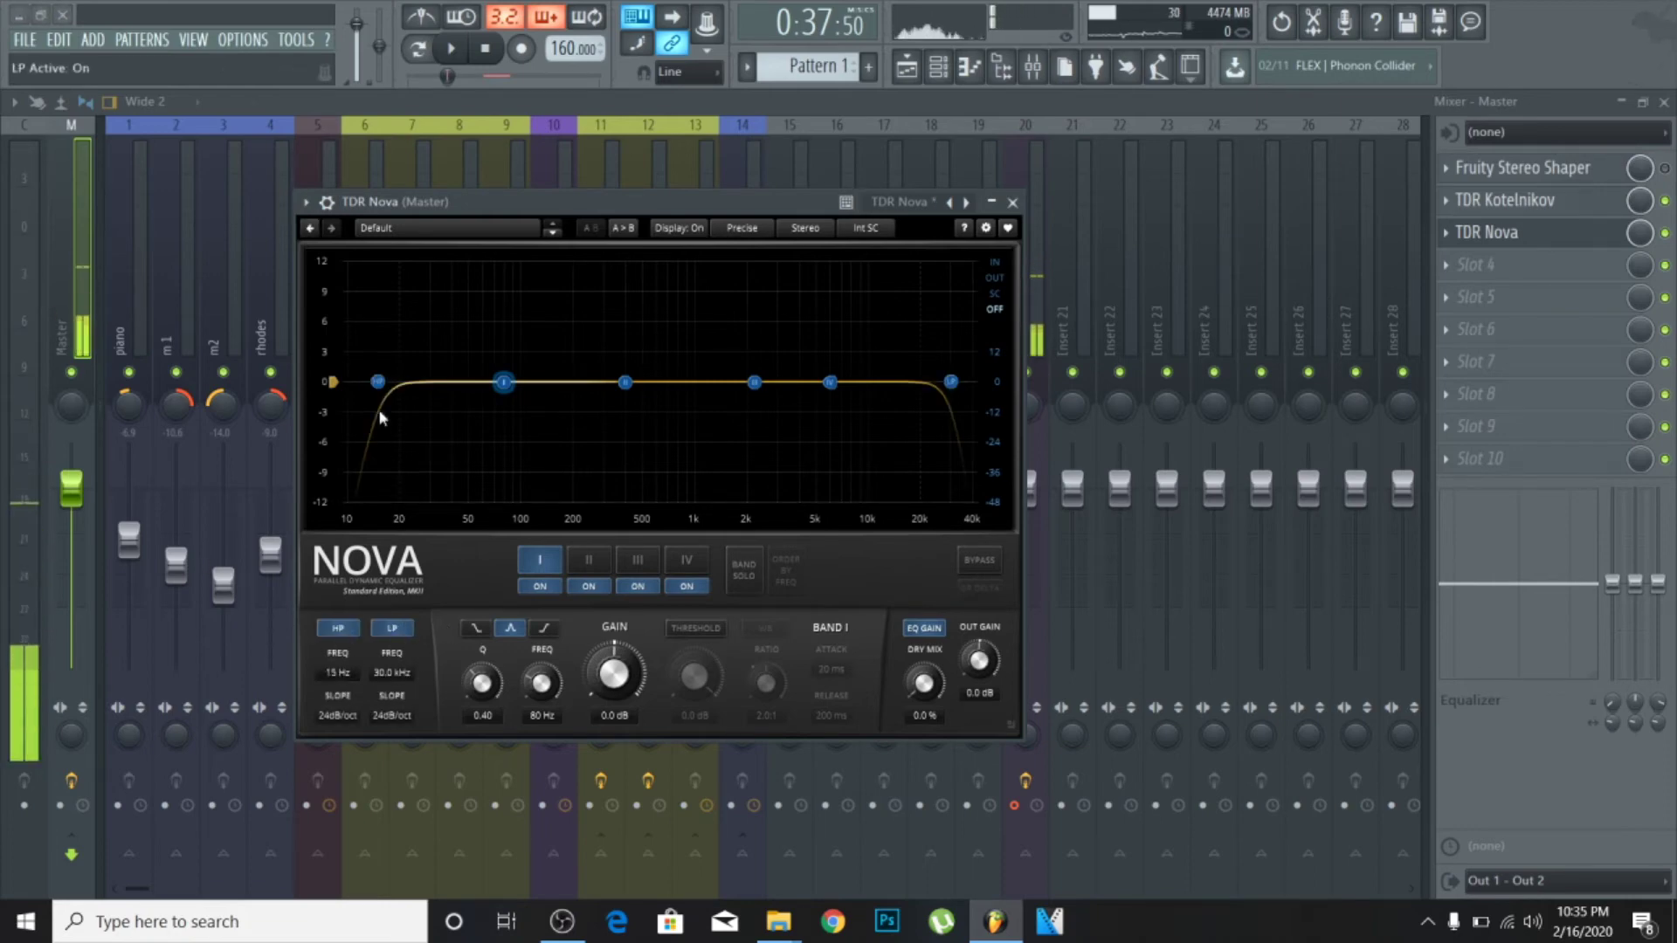
left_click_drag(377, 384, 450, 377)
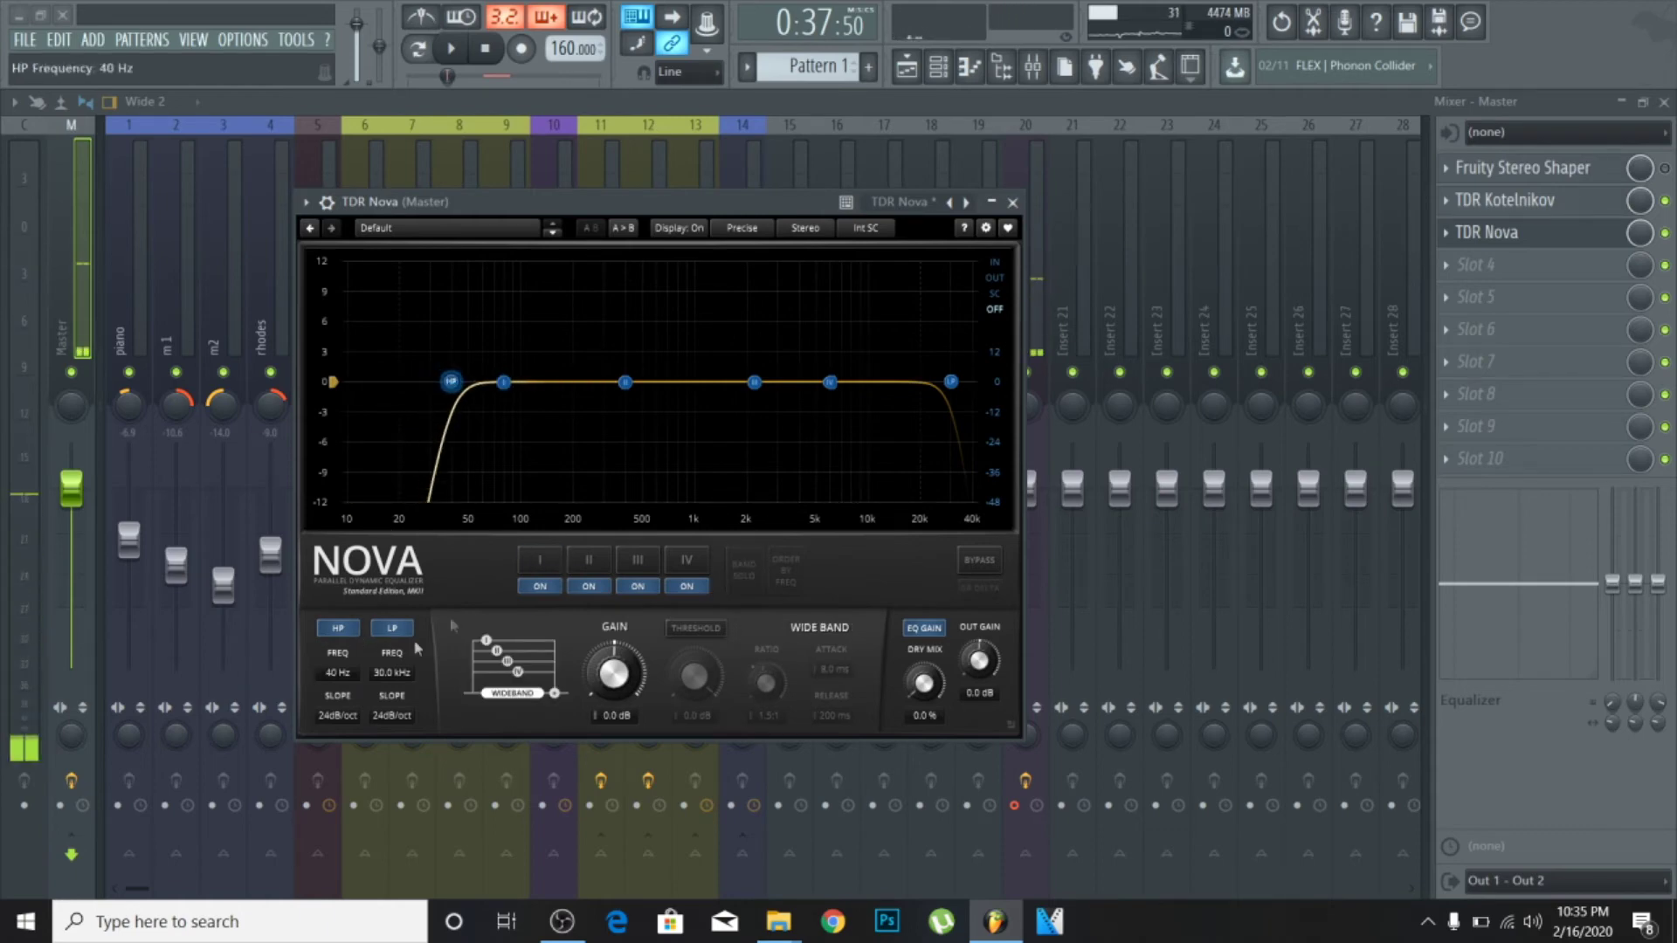
left_click_drag(951, 381, 917, 397)
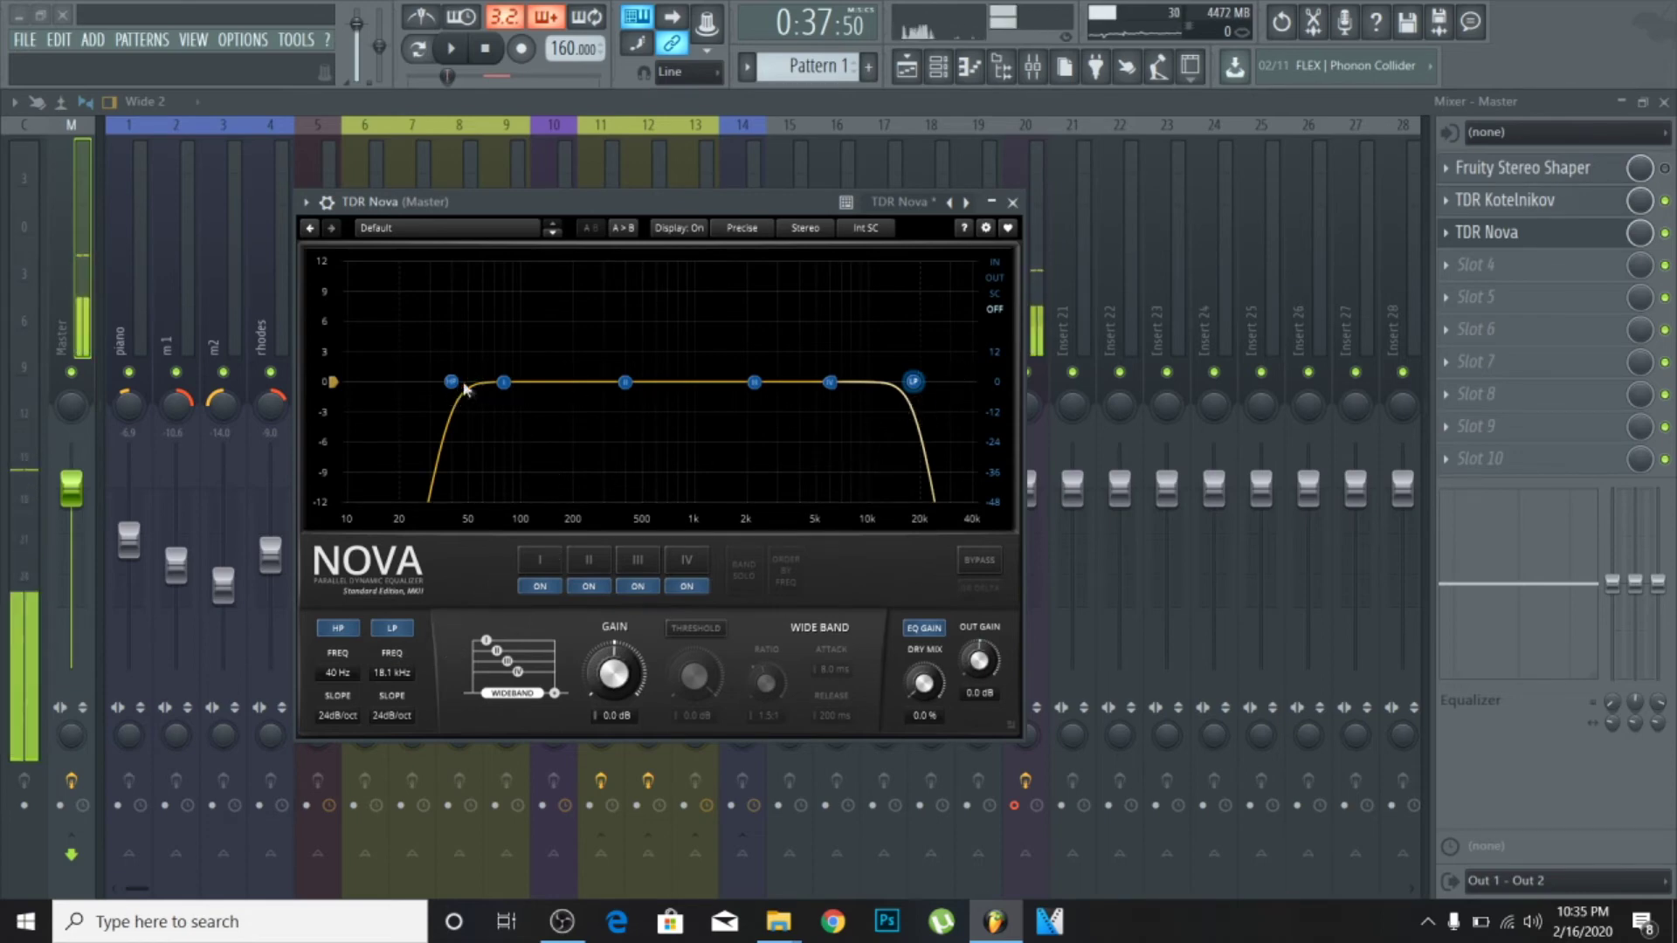
mouse_move(450, 381)
left_mouse_down()
mouse_move(390, 382)
mouse_move(449, 370)
left_mouse_up()
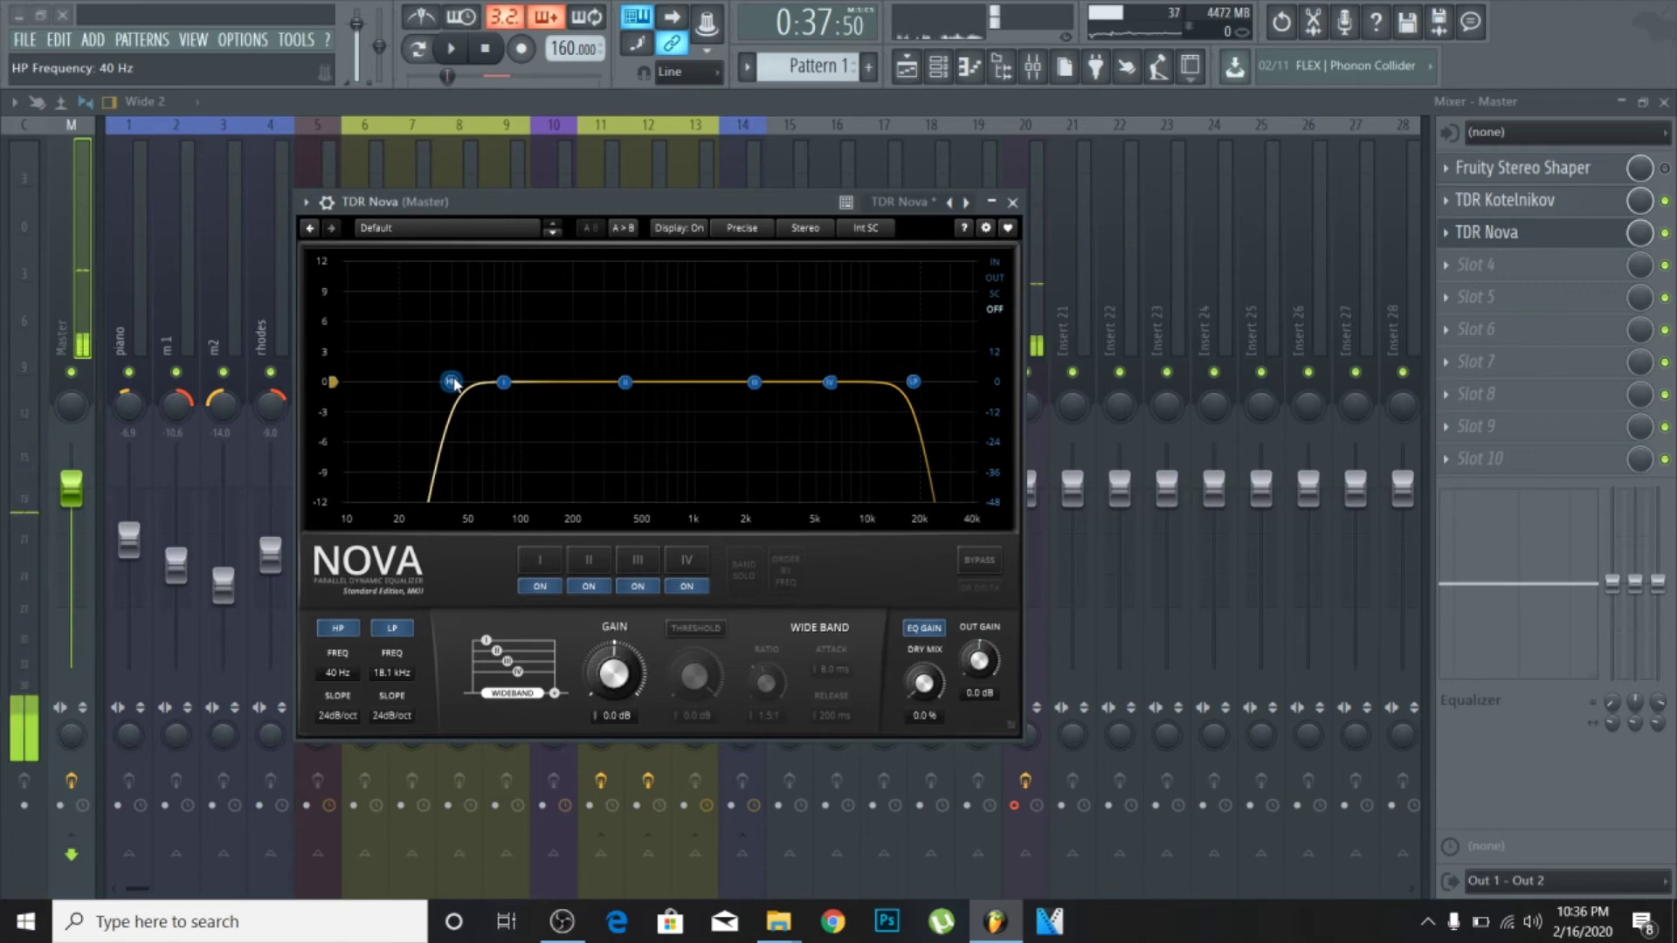
left_click_drag(455, 384, 426, 382)
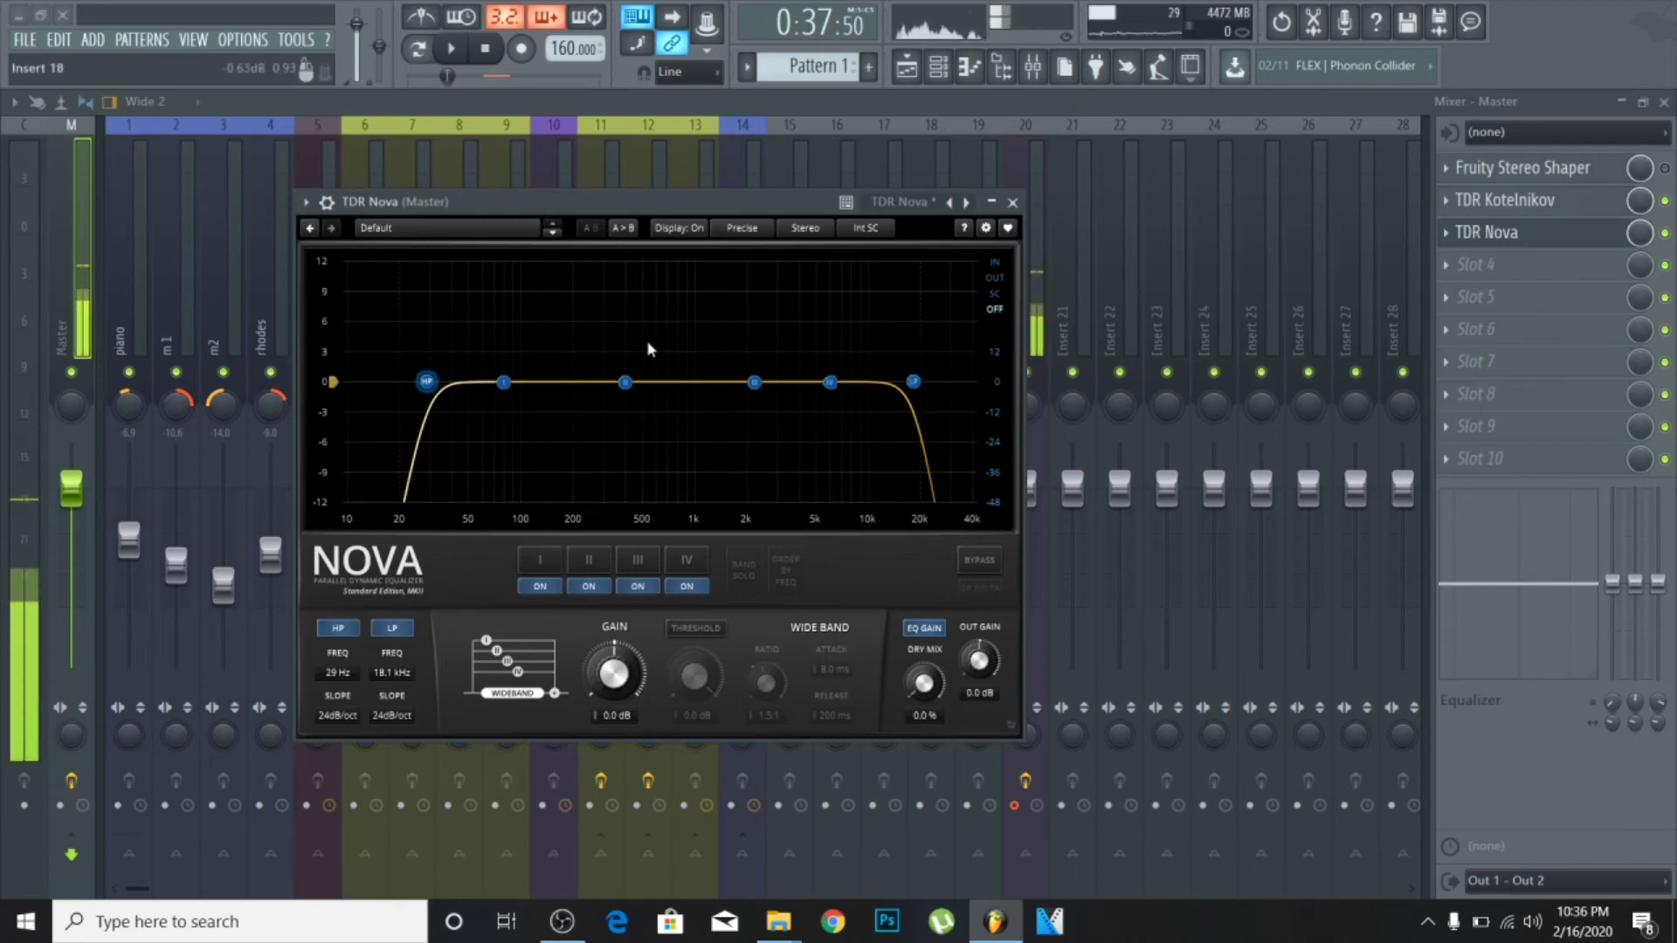
- Play the song, solo Nova's band I, and shape it into a narrow 9.7 dB boost at 119 Hz with Q 6.00
key("space")
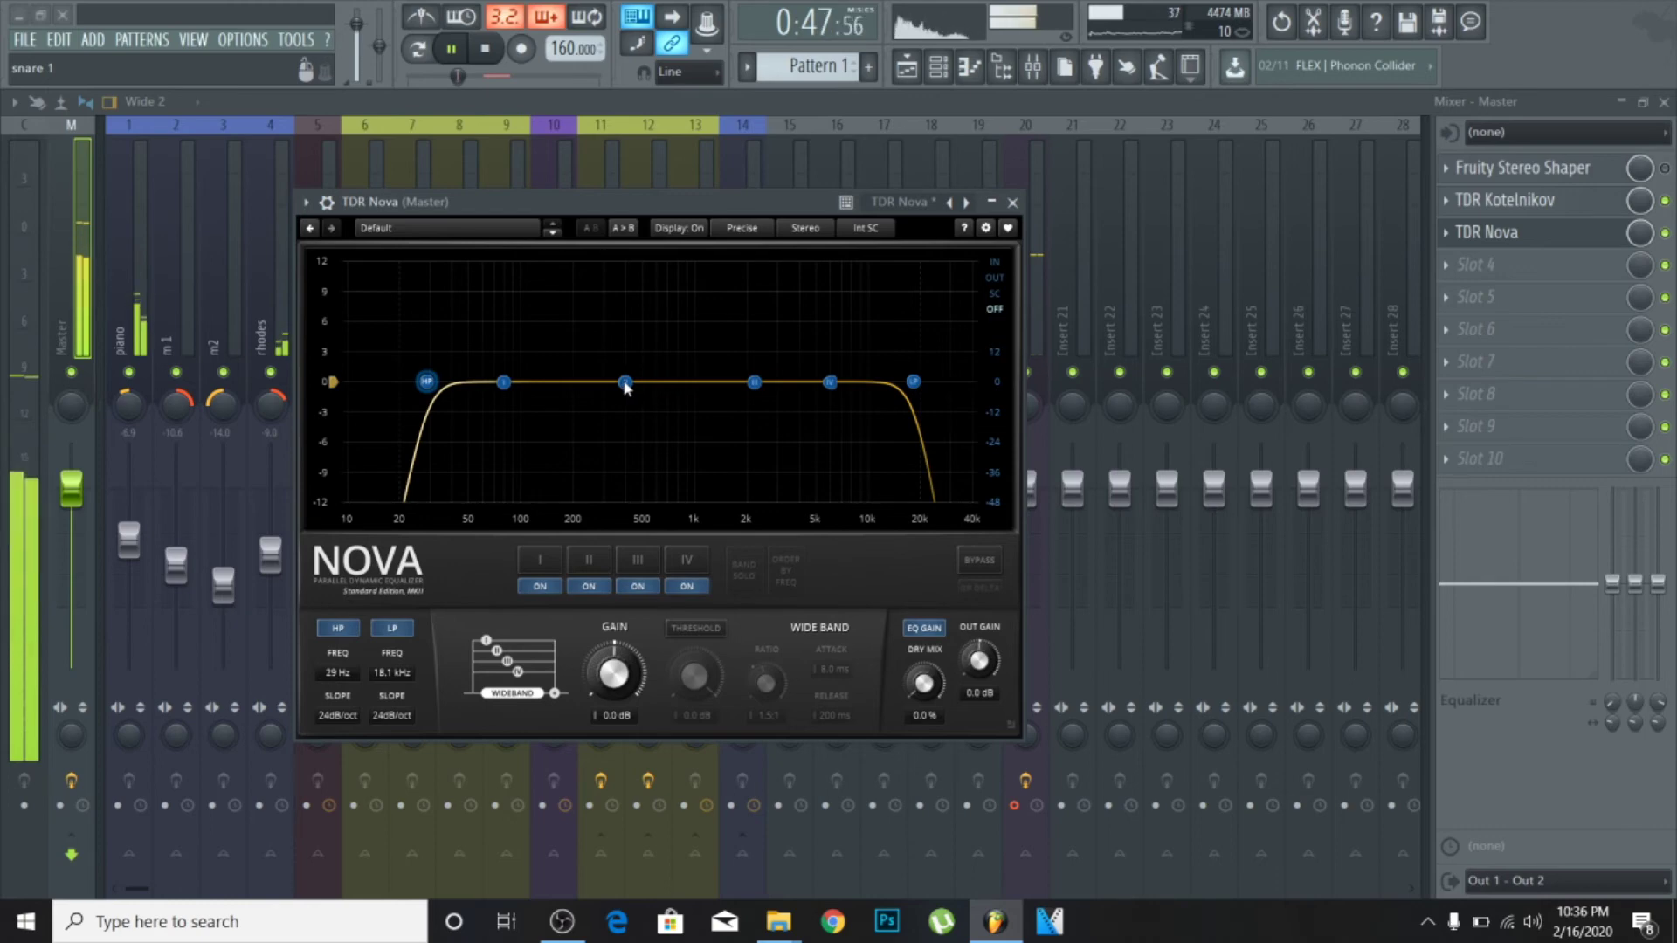
left_click(503, 383)
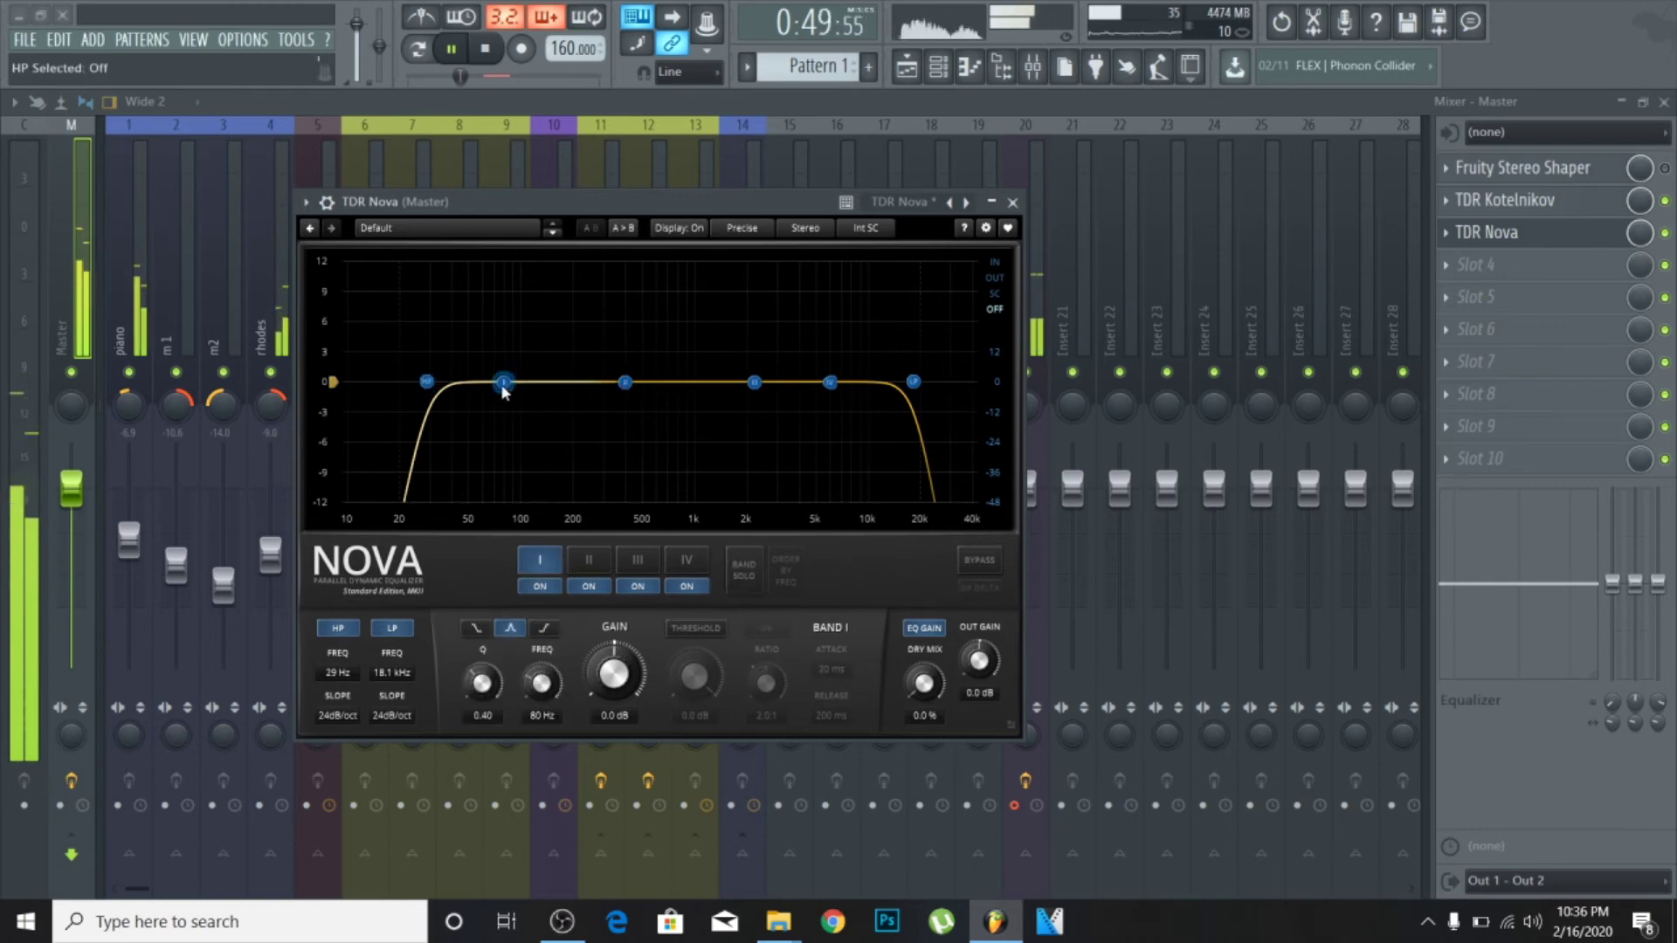
left_click(744, 577)
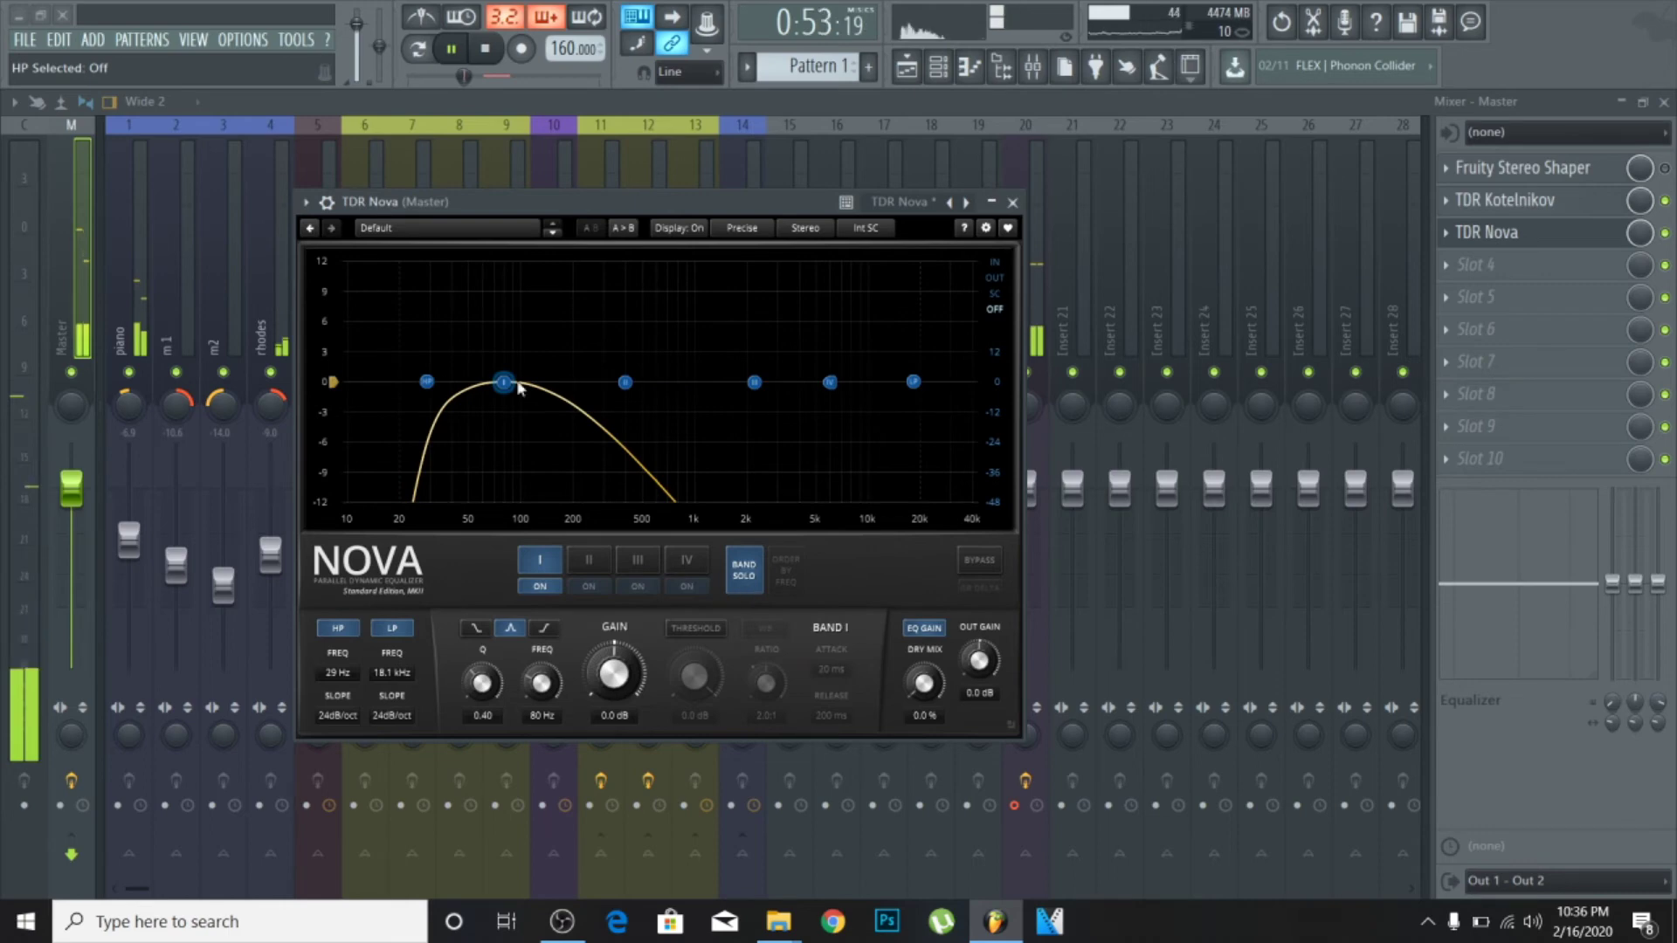
left_click_drag(518, 385, 536, 290)
left_click_drag(481, 683, 590, 689)
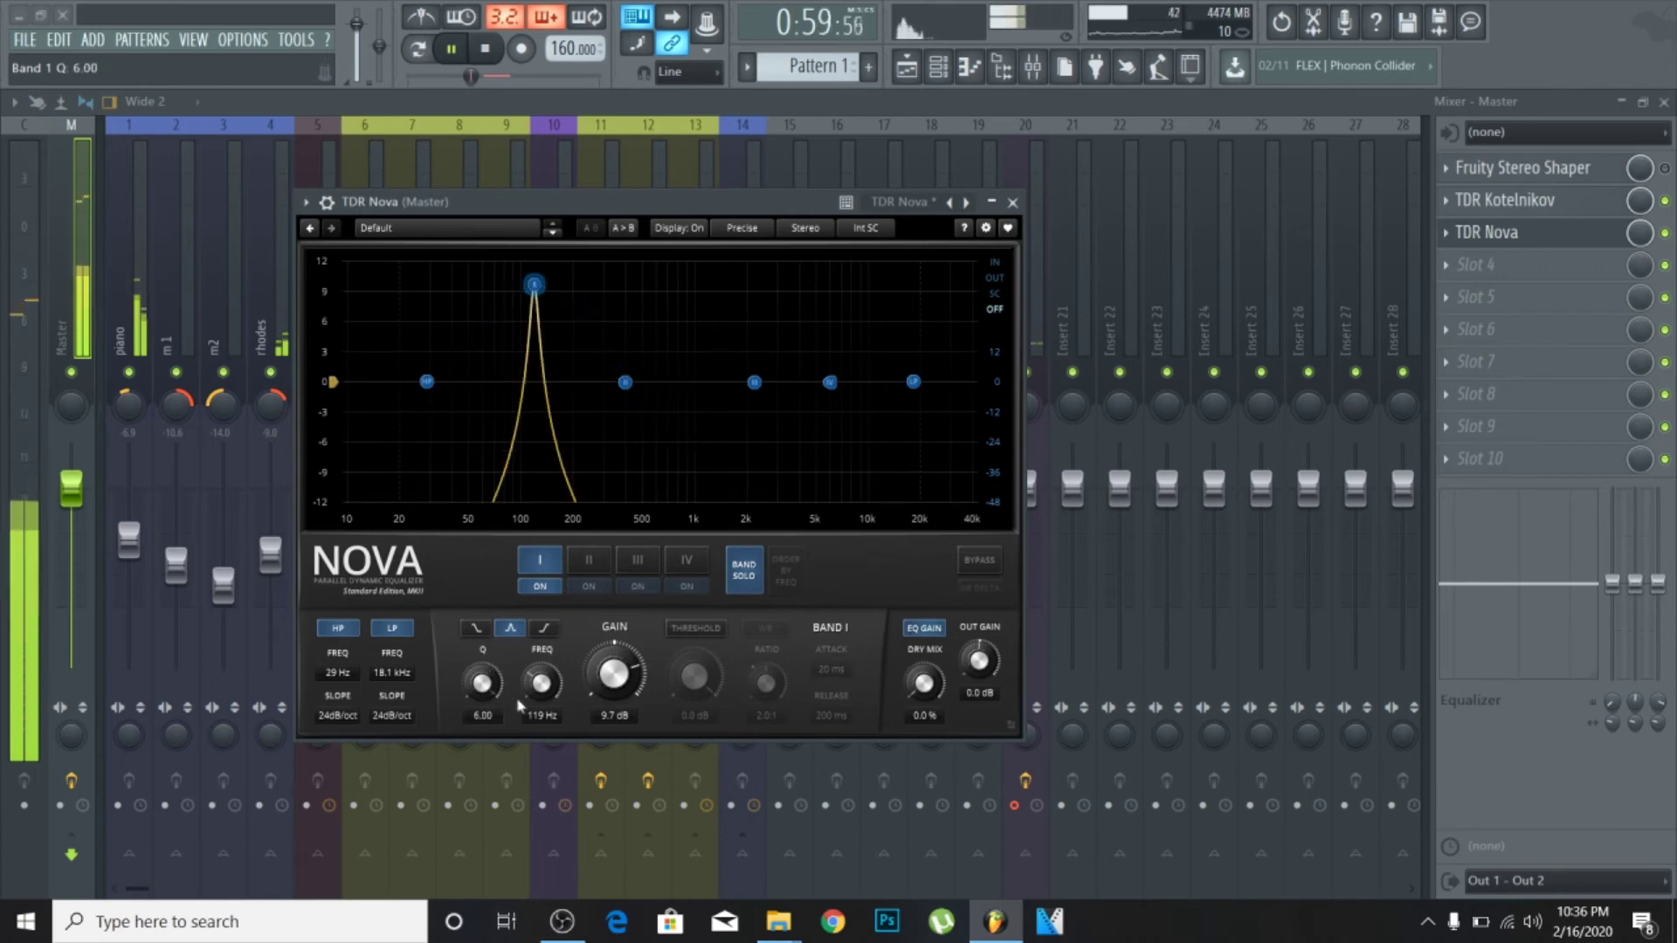
- Sweep band I up to 153 Hz and down to 64 Hz, and raise its gain to 17.7 dB
scroll(541, 692, "up", 9)
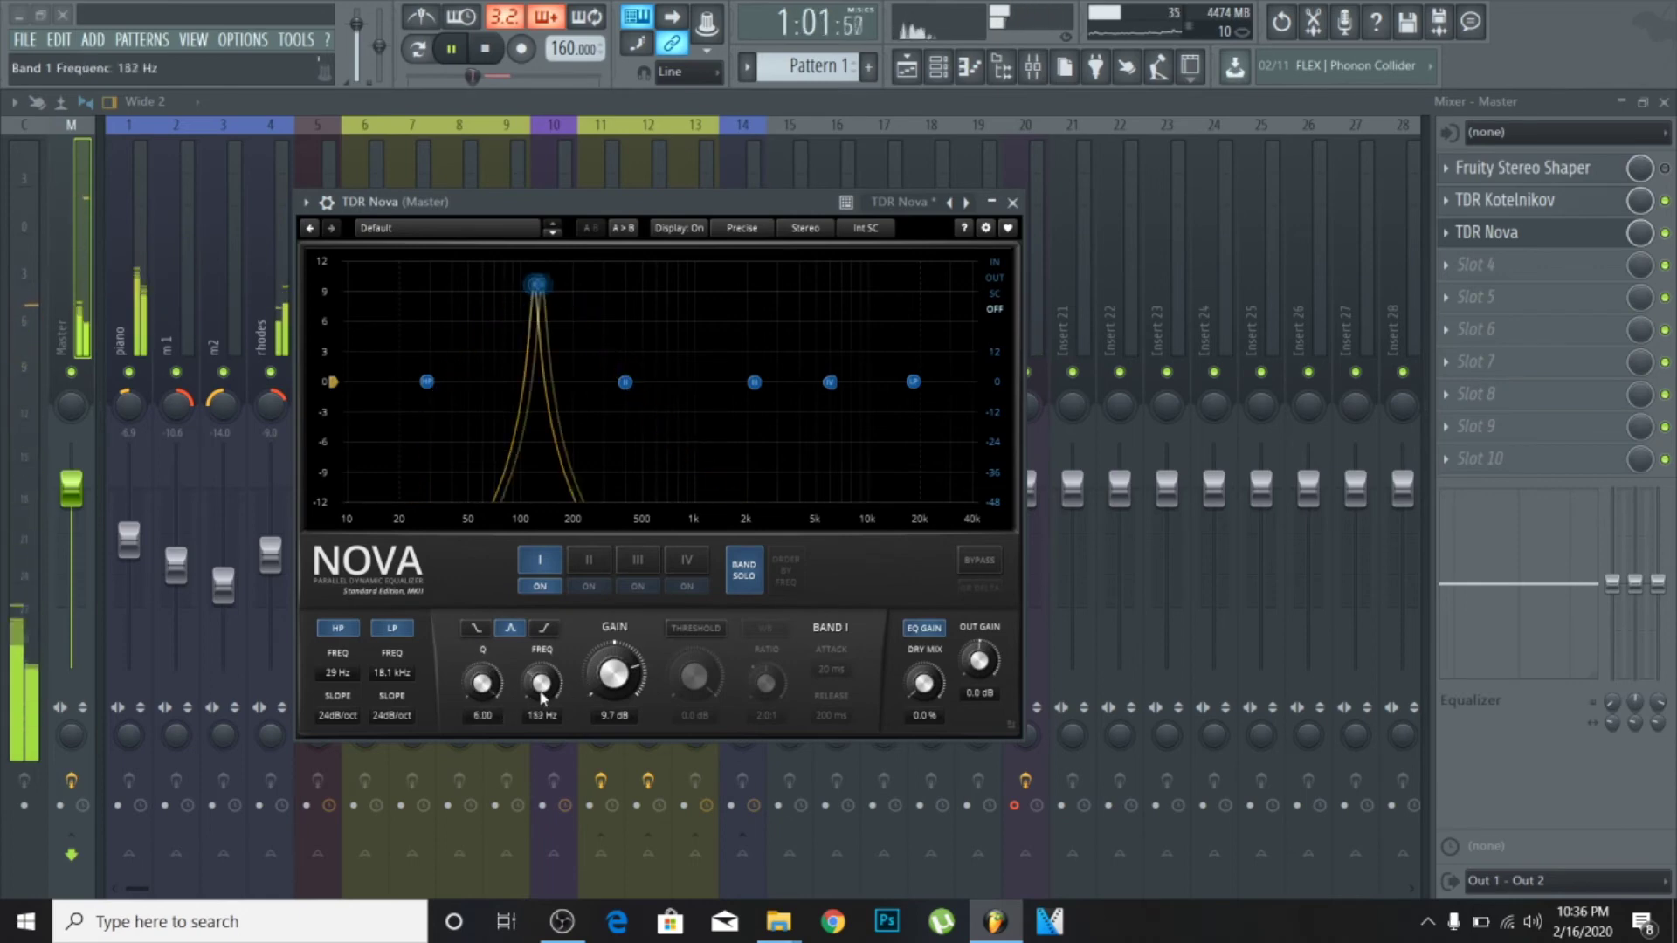
scroll(541, 692, "down", 17)
scroll(592, 689, "up", 8)
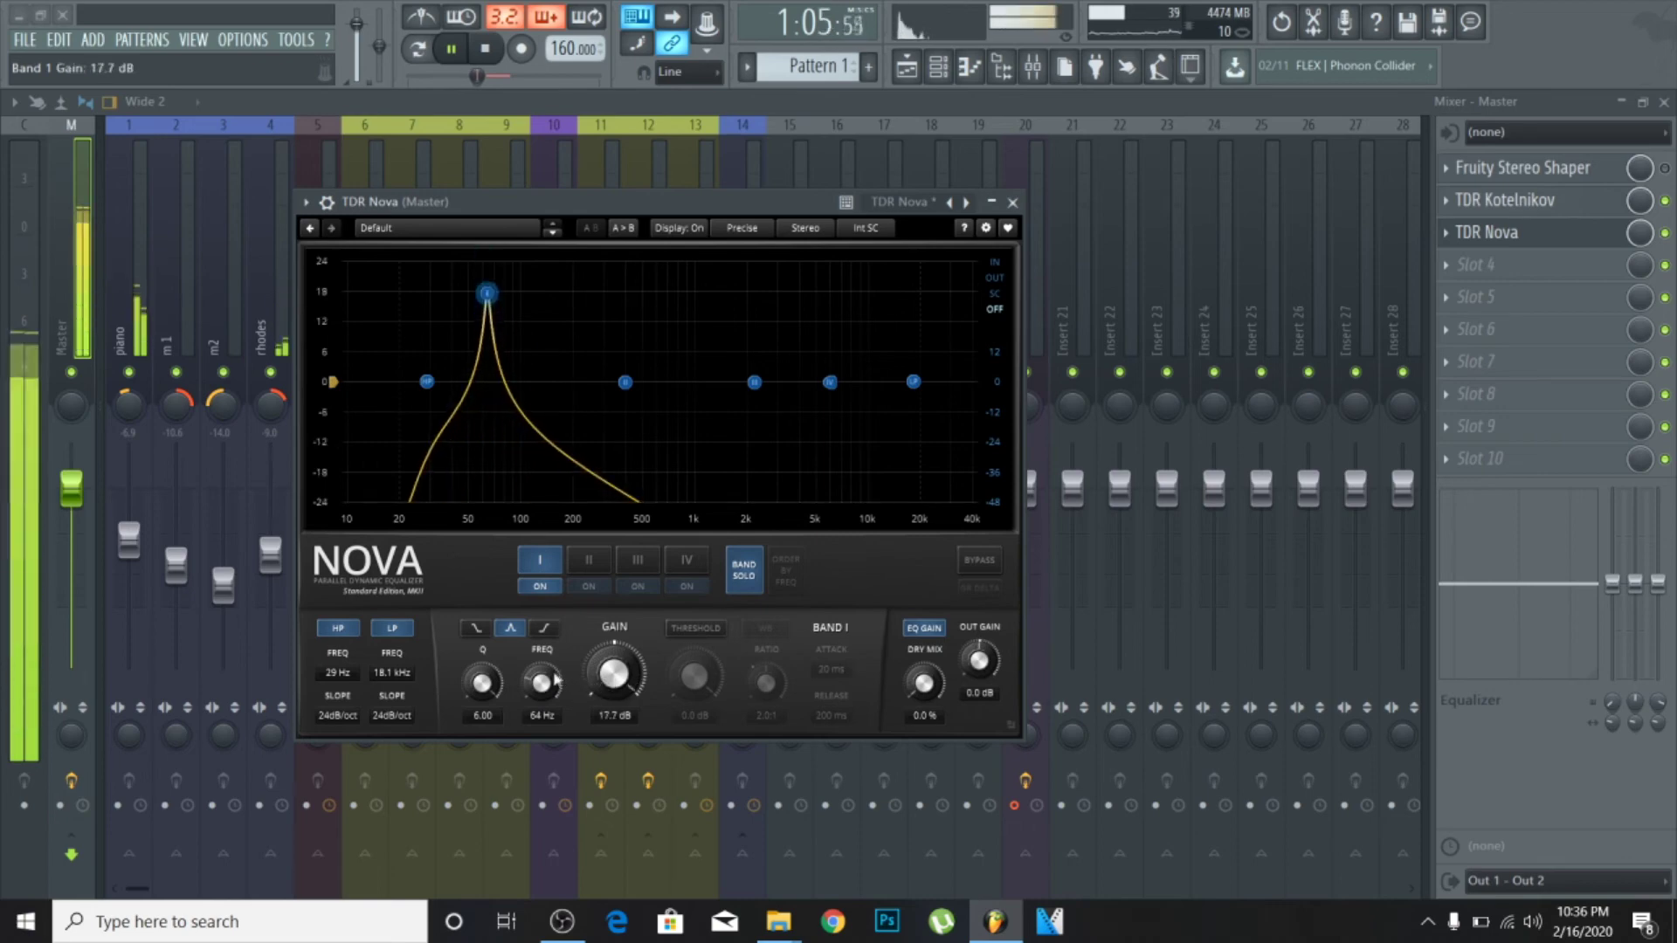
- Sweep the boosted, soloed band I between 71 Hz and 163 Hz to listen for problem frequencies
scroll(541, 686, "up", 4)
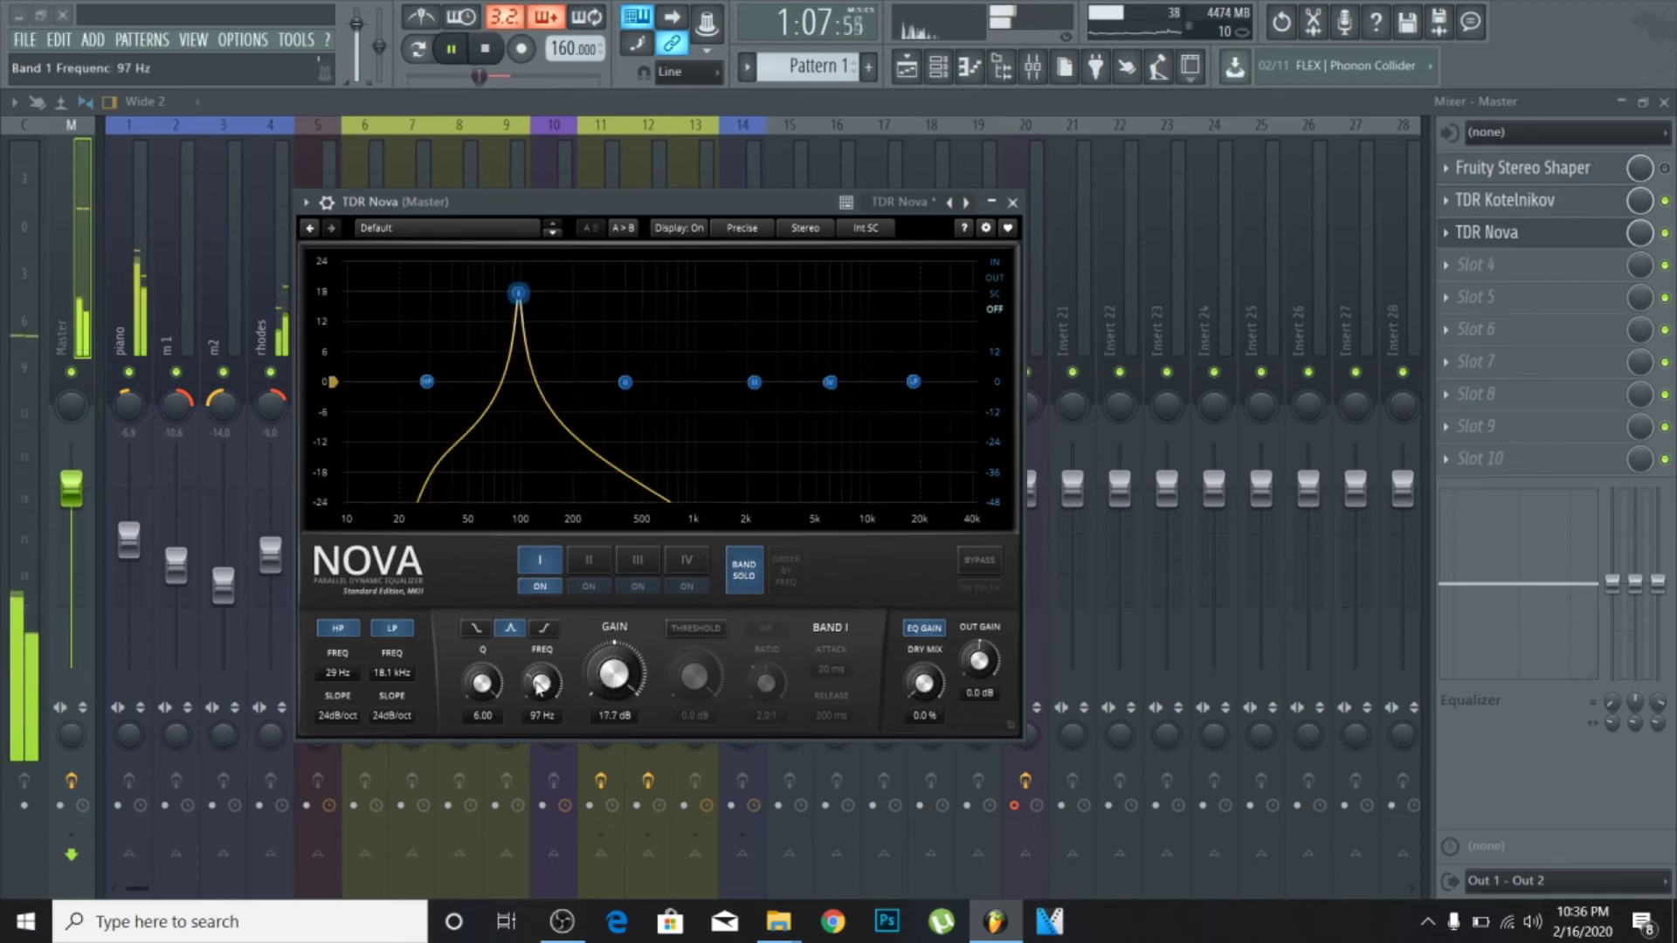
scroll(539, 688, "up", 3)
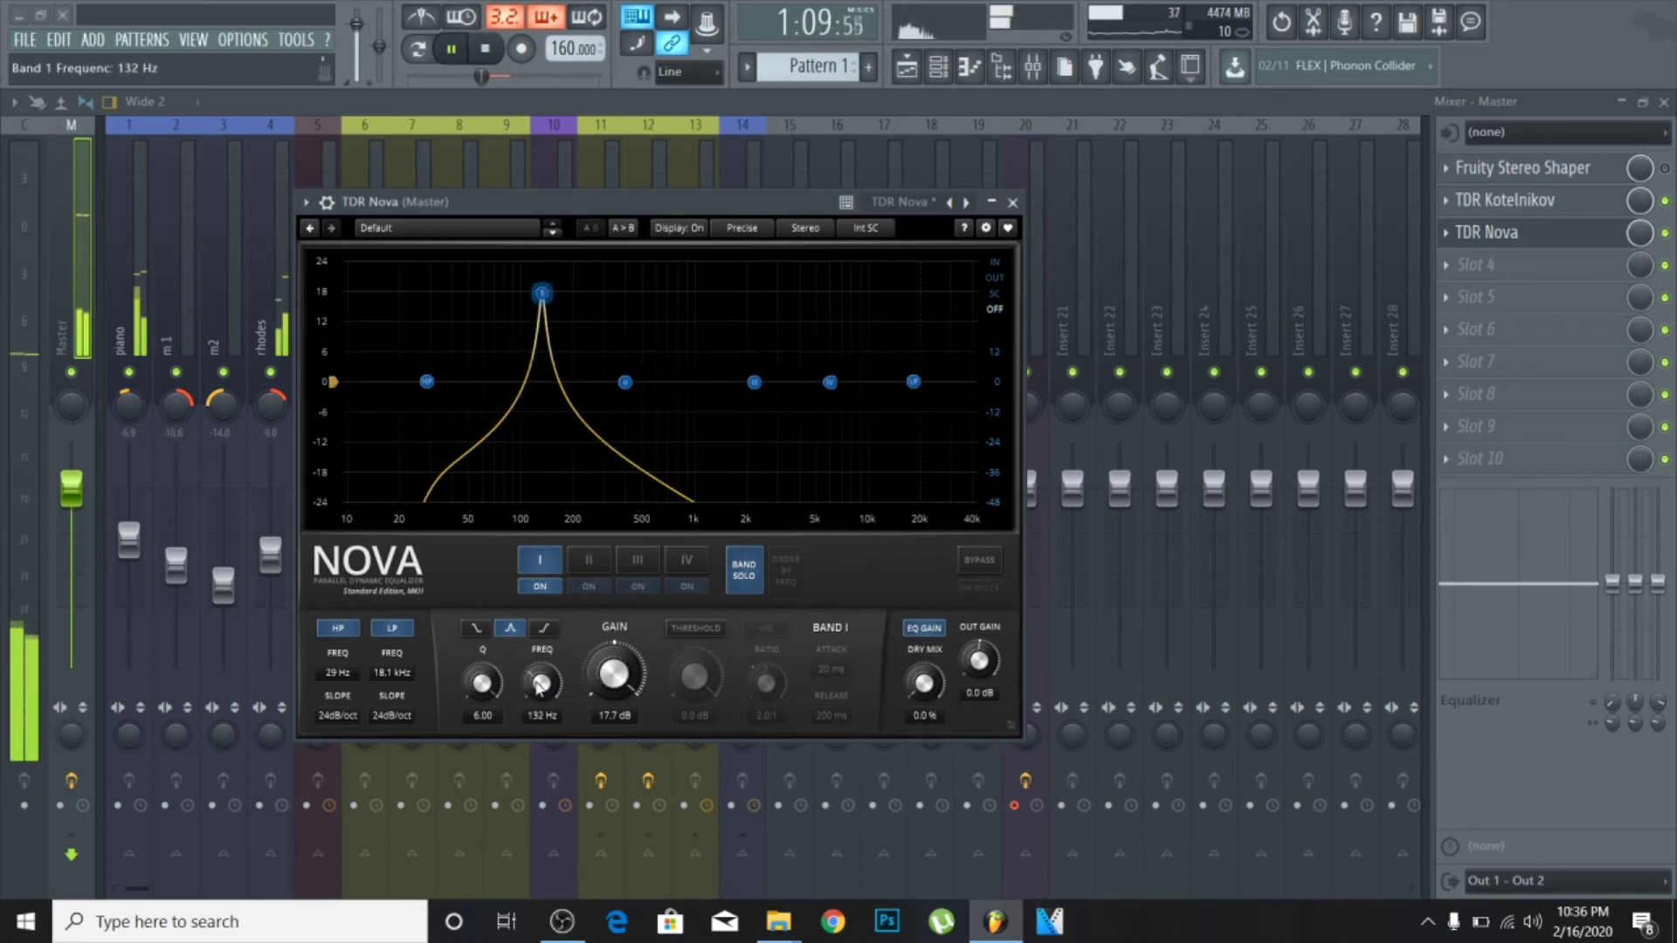
scroll(539, 687, "up", 3)
scroll(539, 687, "up", 1)
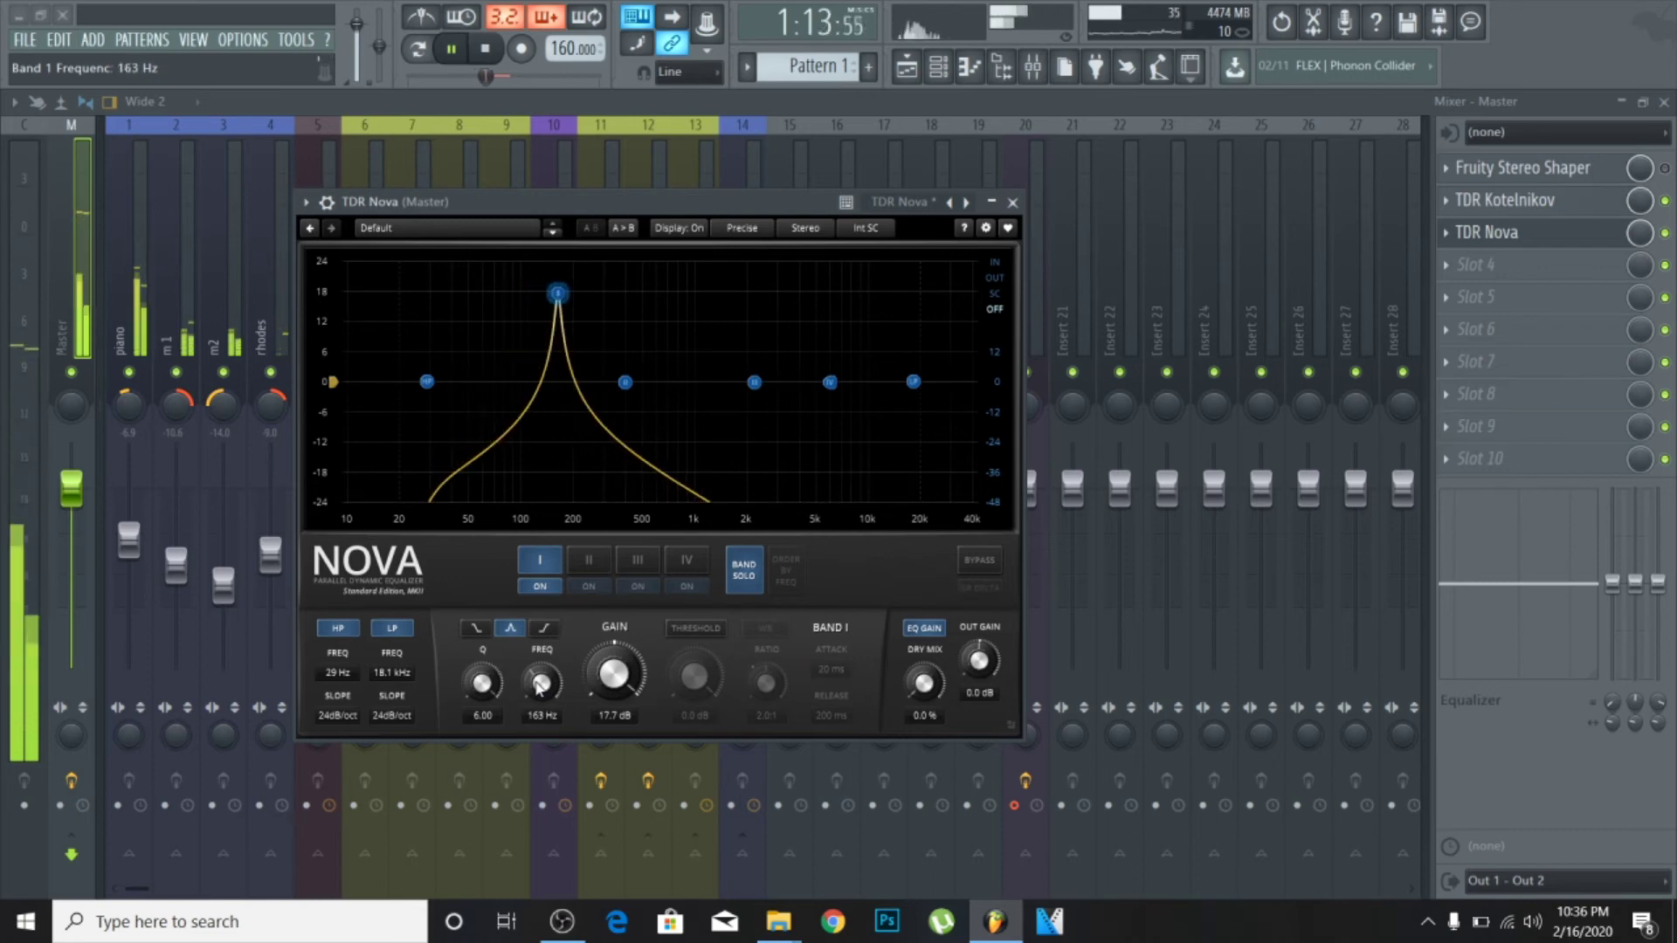
scroll(539, 687, "down", 8)
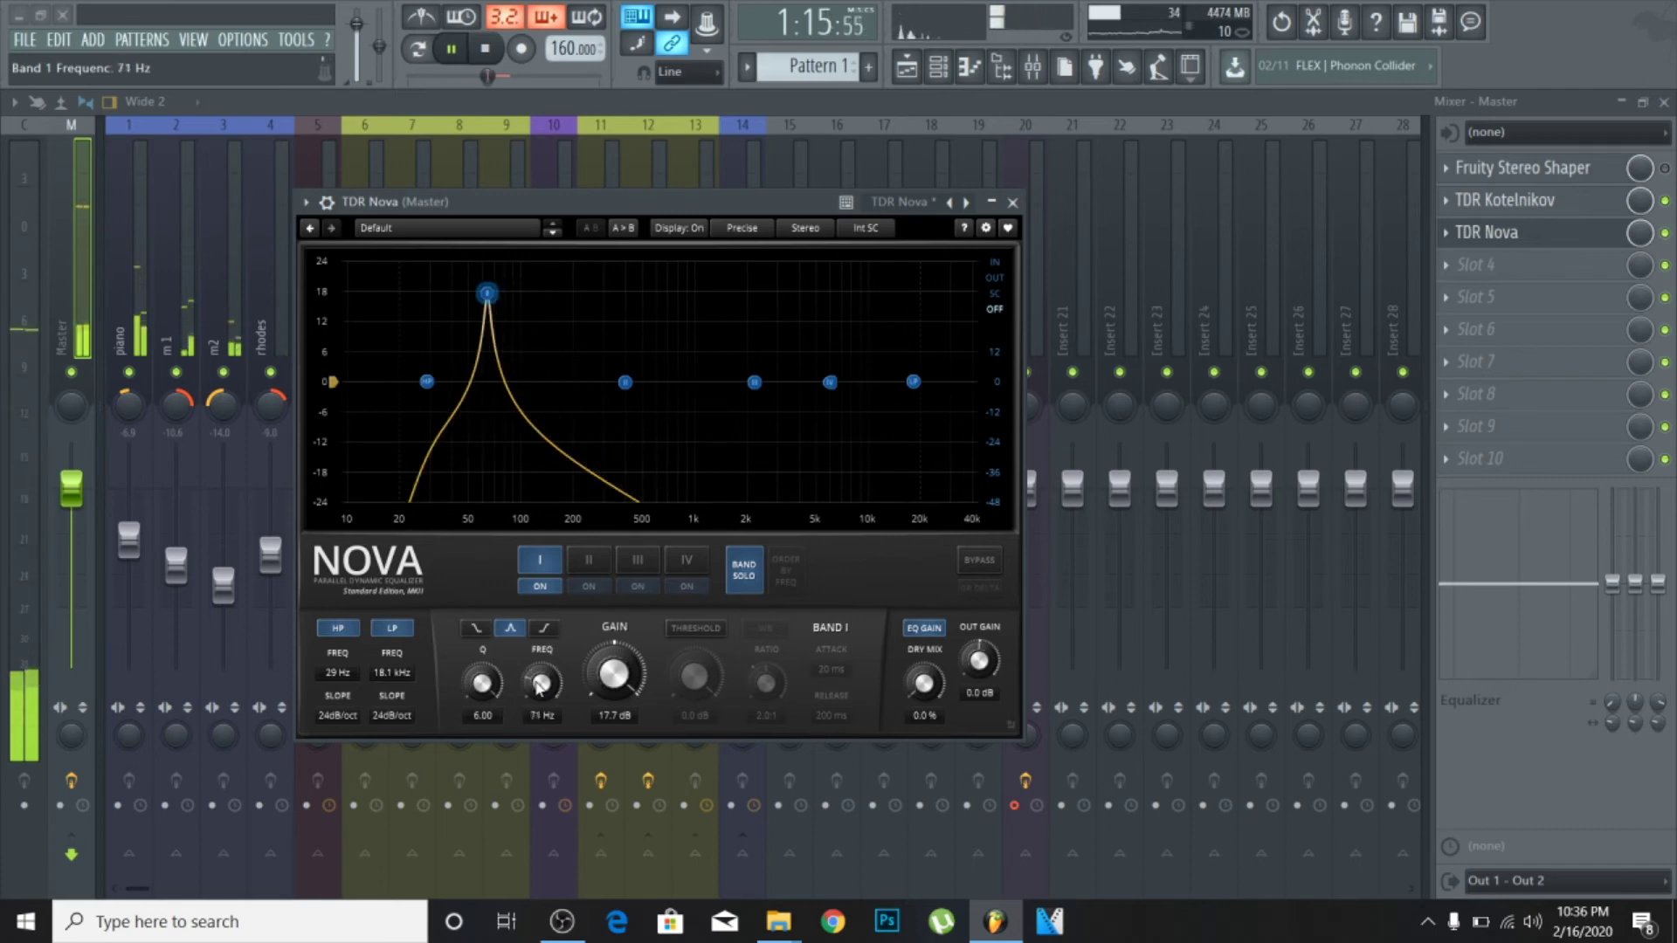
scroll(539, 688, "up", 7)
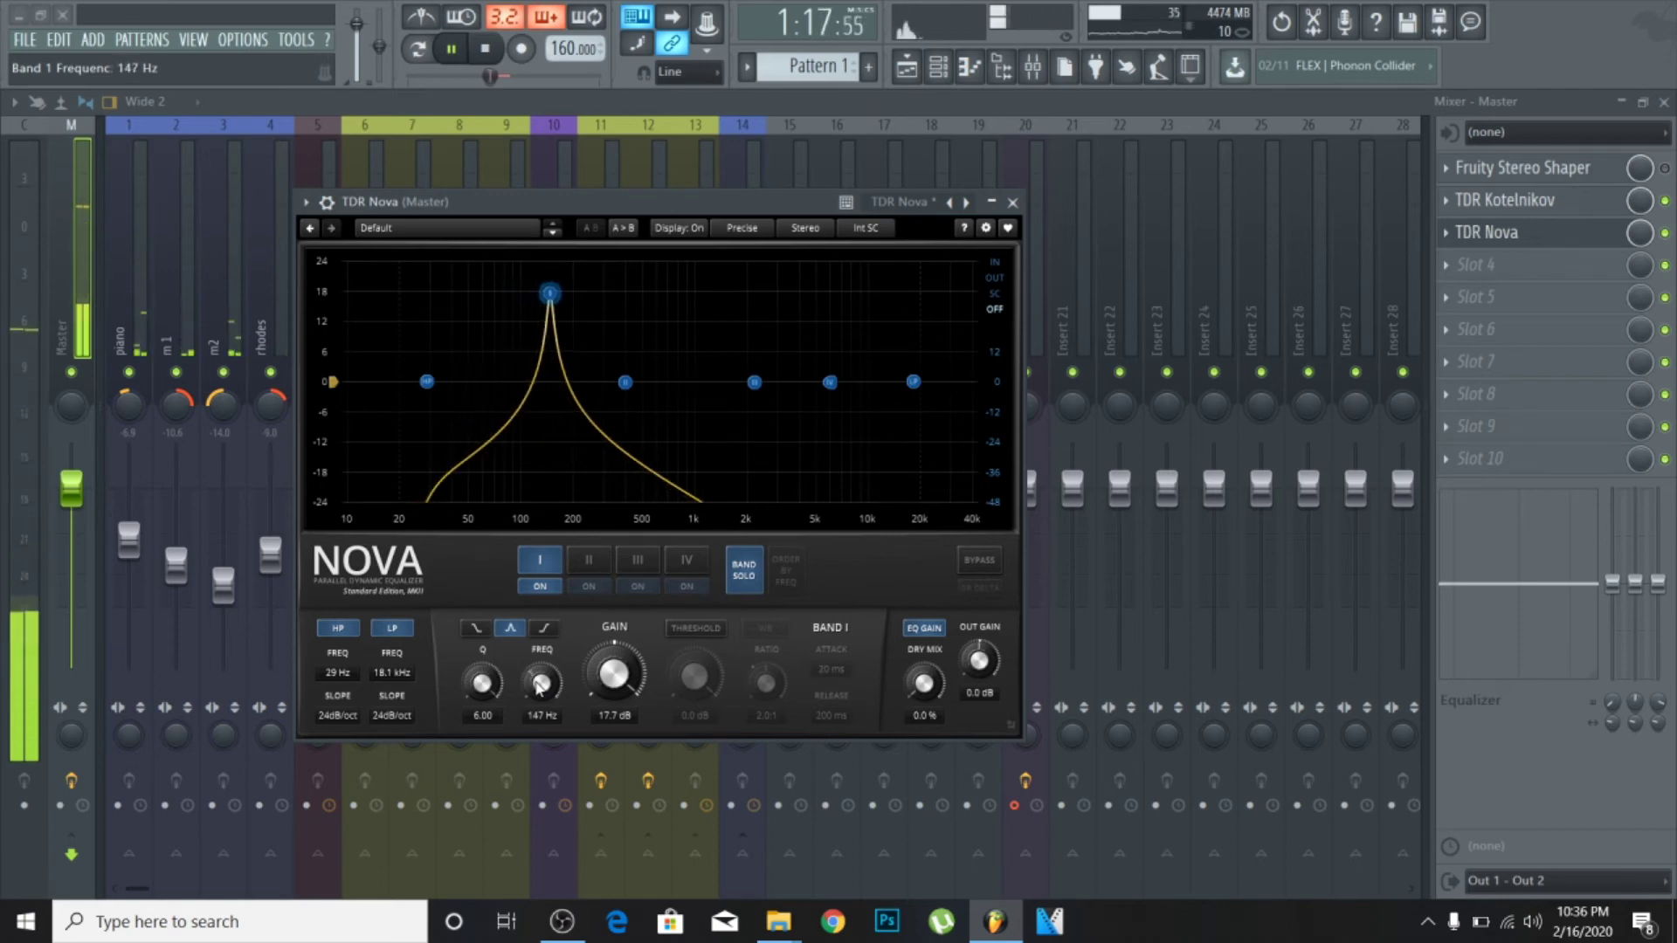
scroll(539, 687, "down", 2)
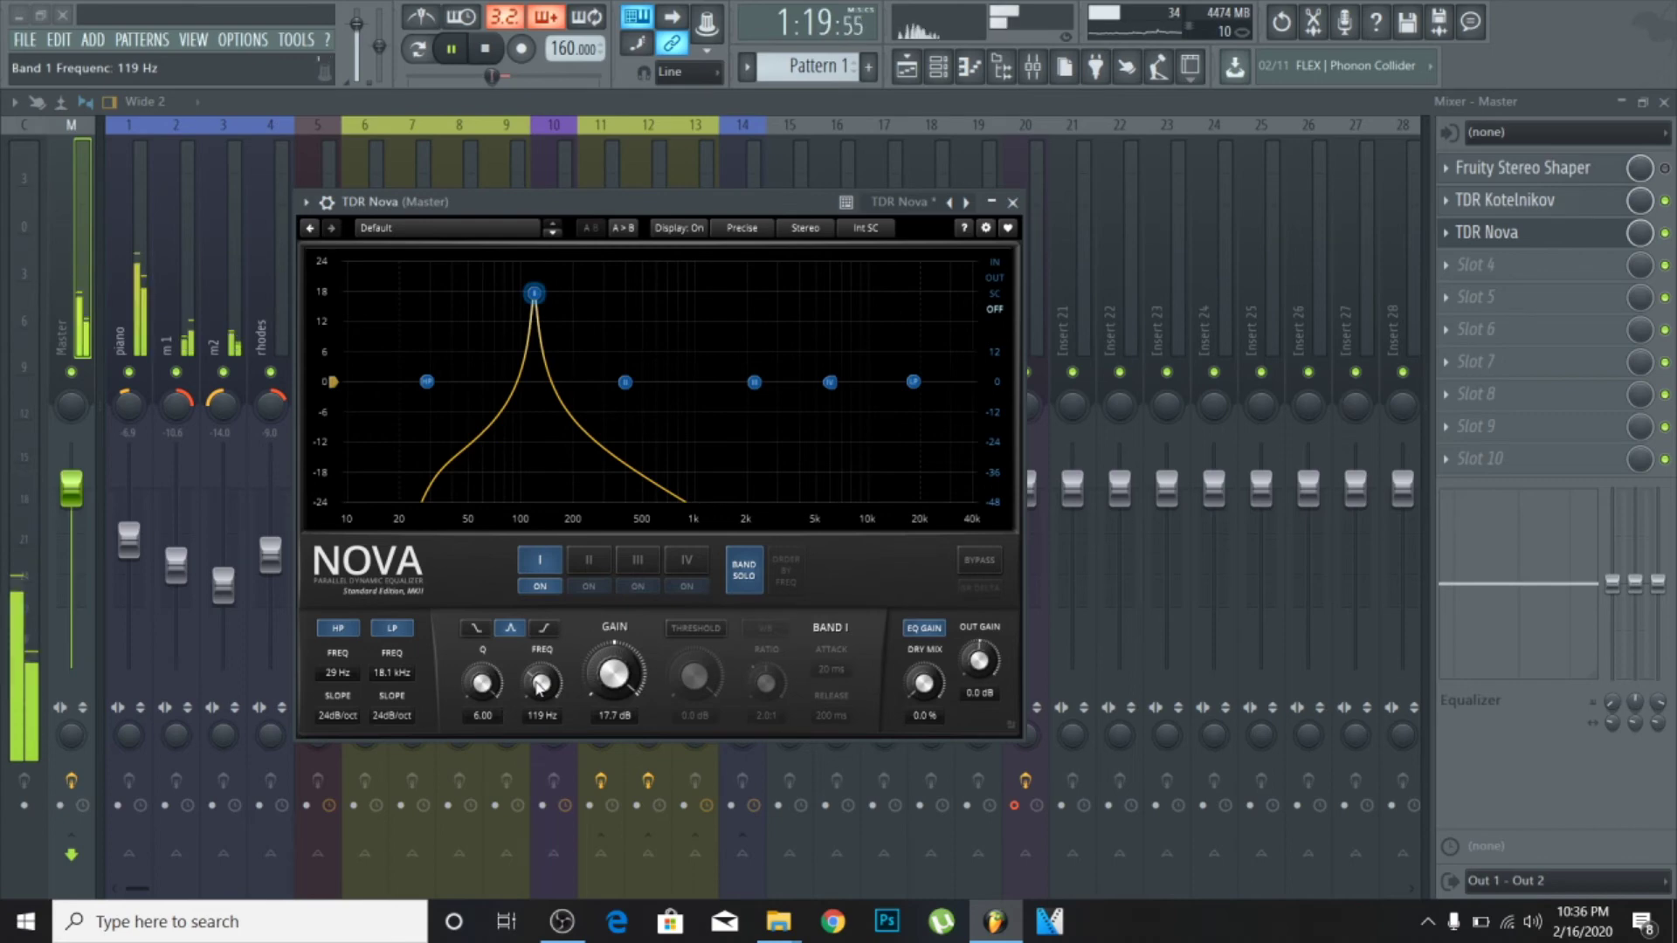
scroll(539, 687, "up", 3)
scroll(539, 687, "down", 5)
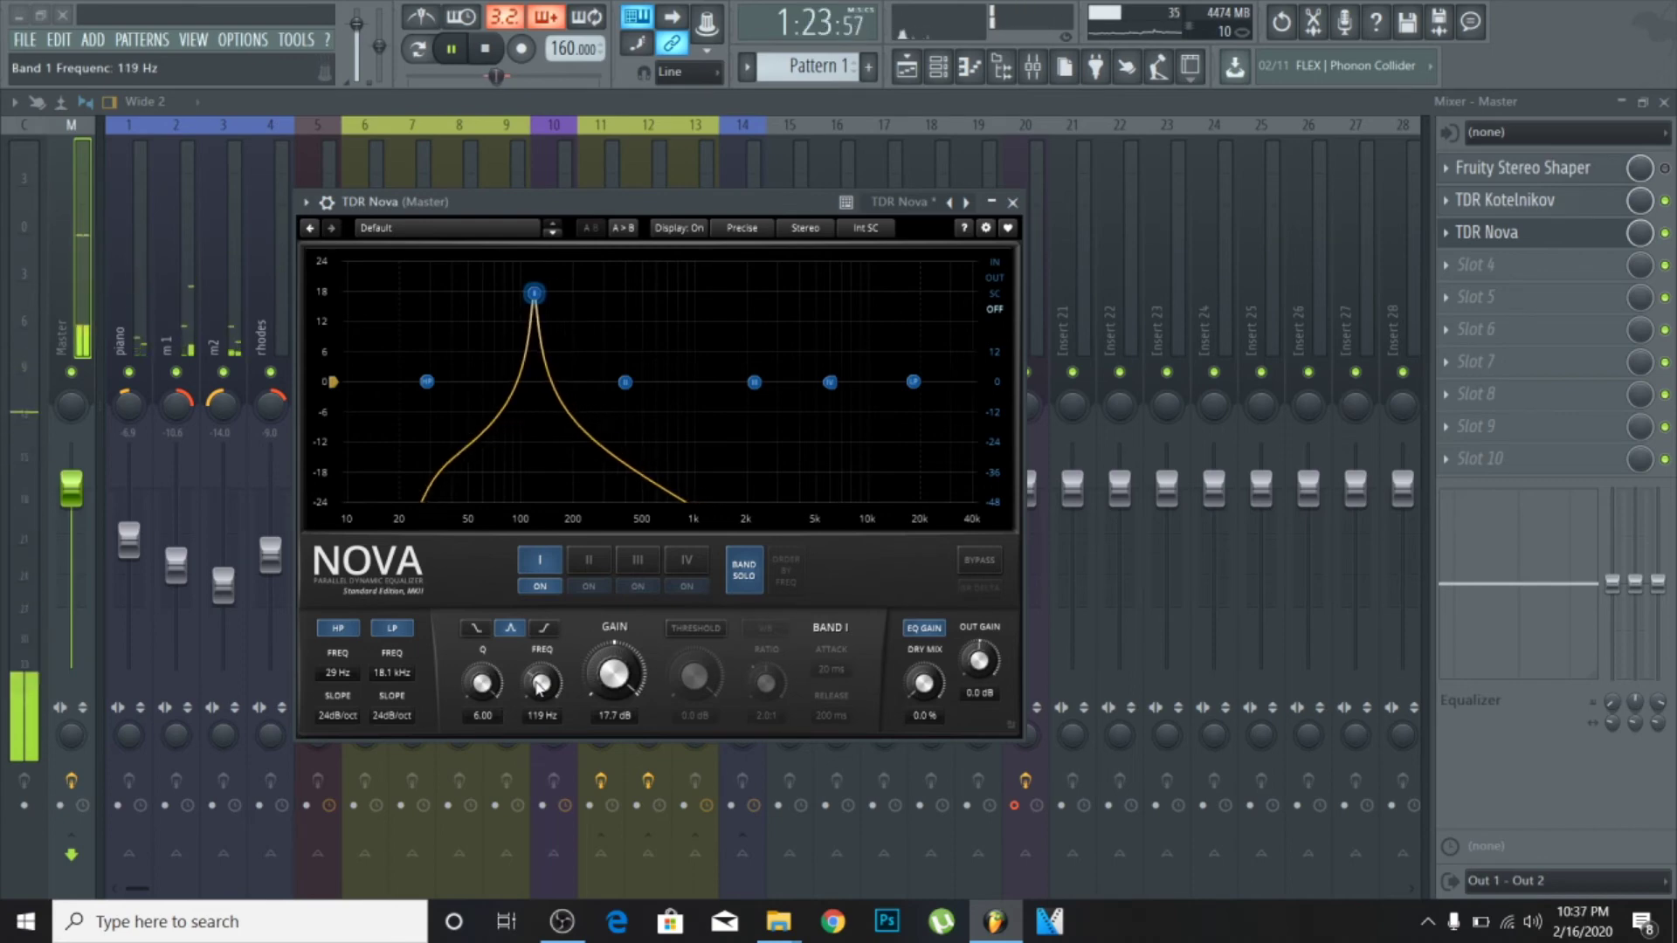
scroll(539, 687, "up", 2)
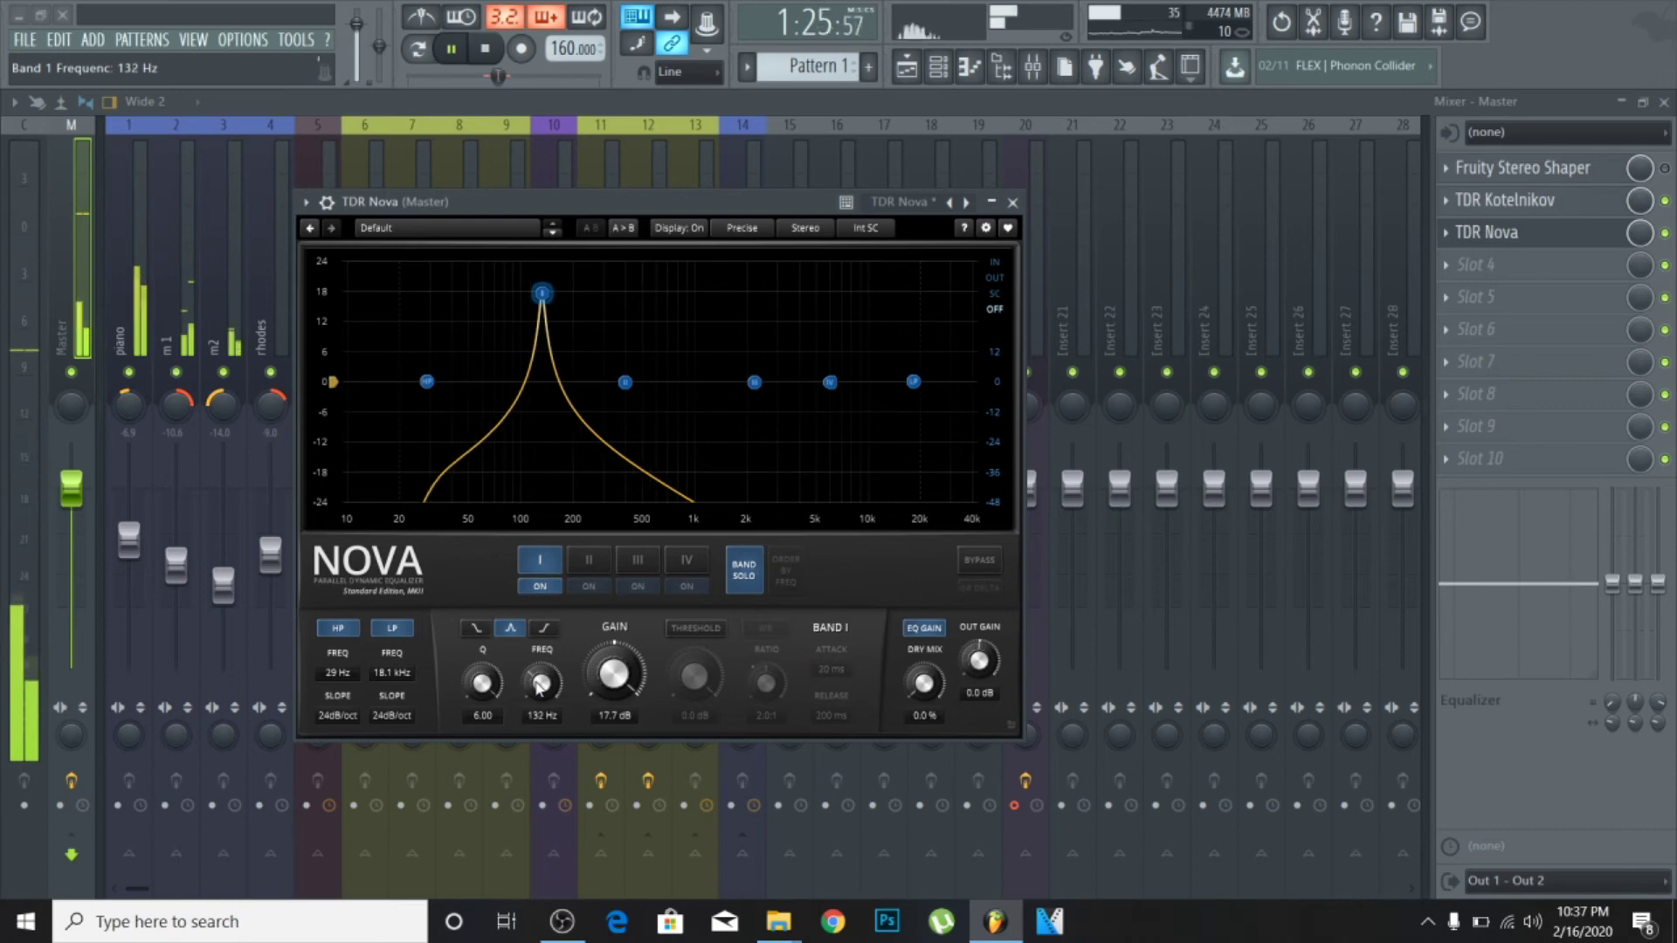
scroll(539, 687, "up", 2)
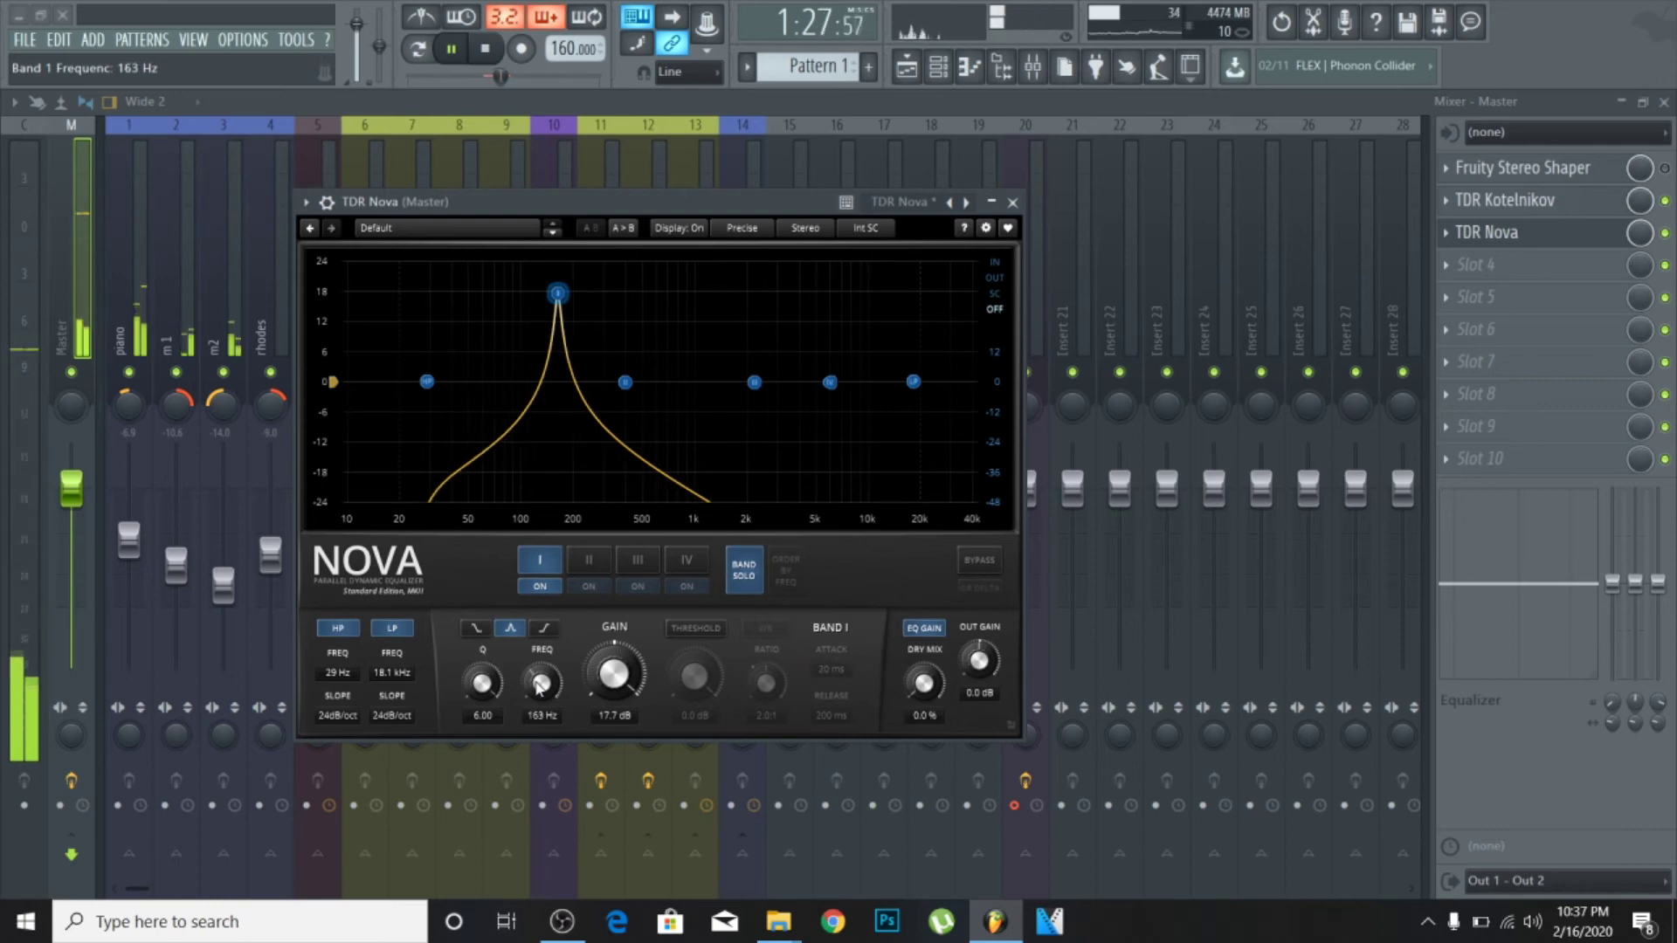
scroll(539, 688, "down", 4)
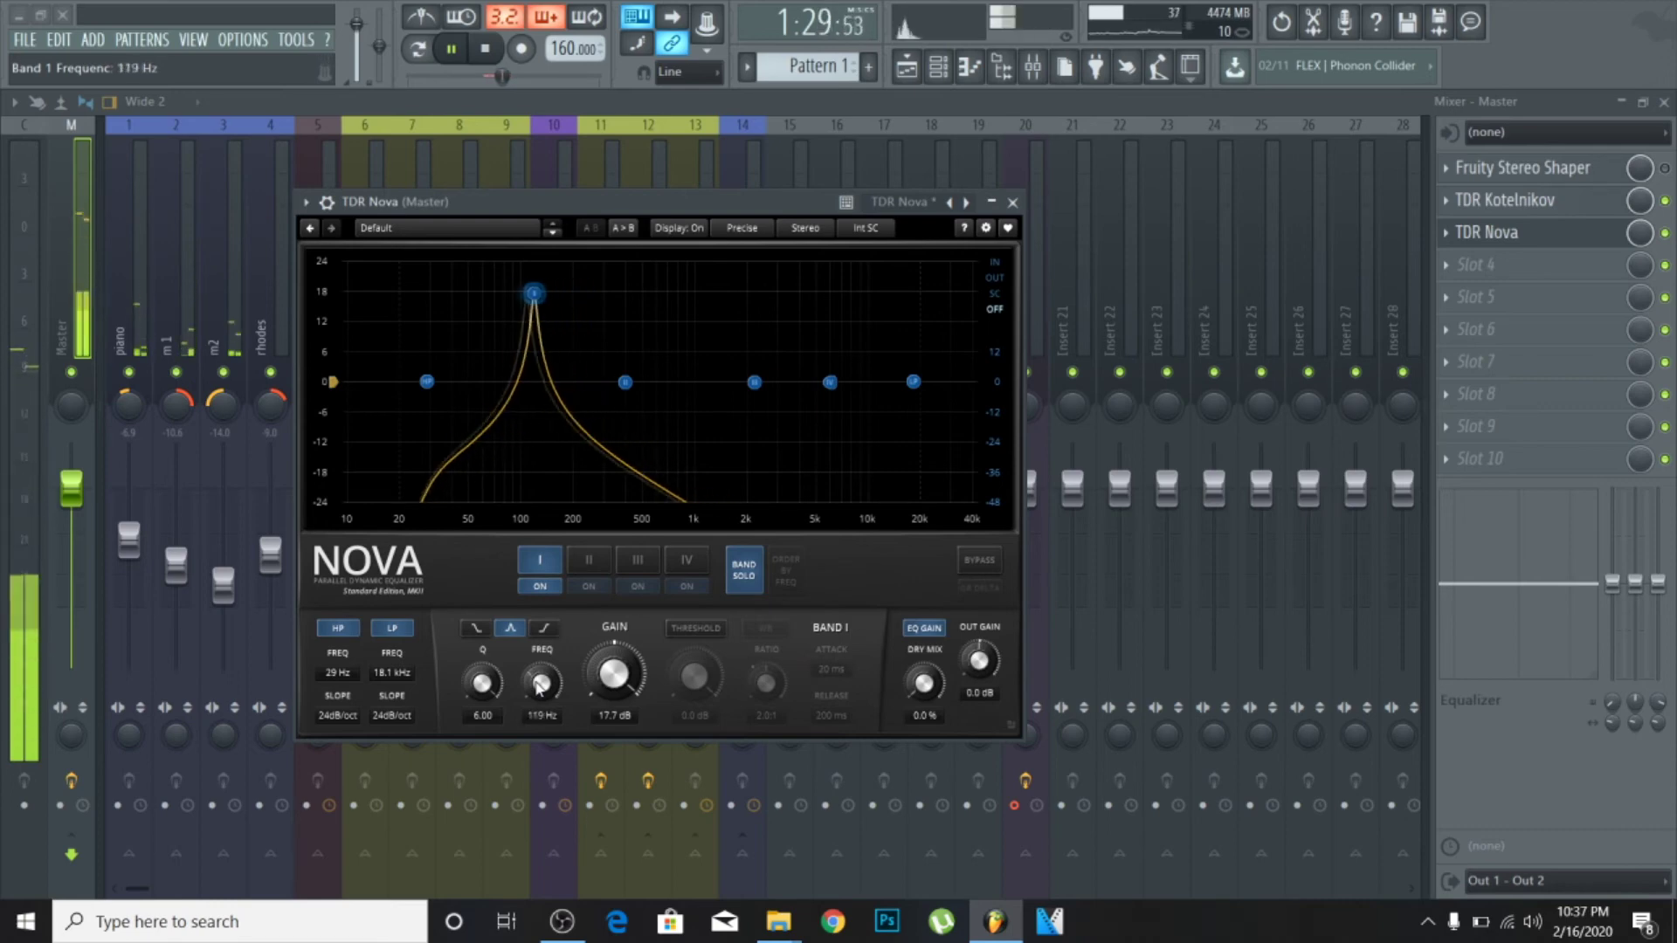
- Set band I's frequency to 163 Hz and lower its gain to -1.3 dB
scroll(539, 688, "up", 2)
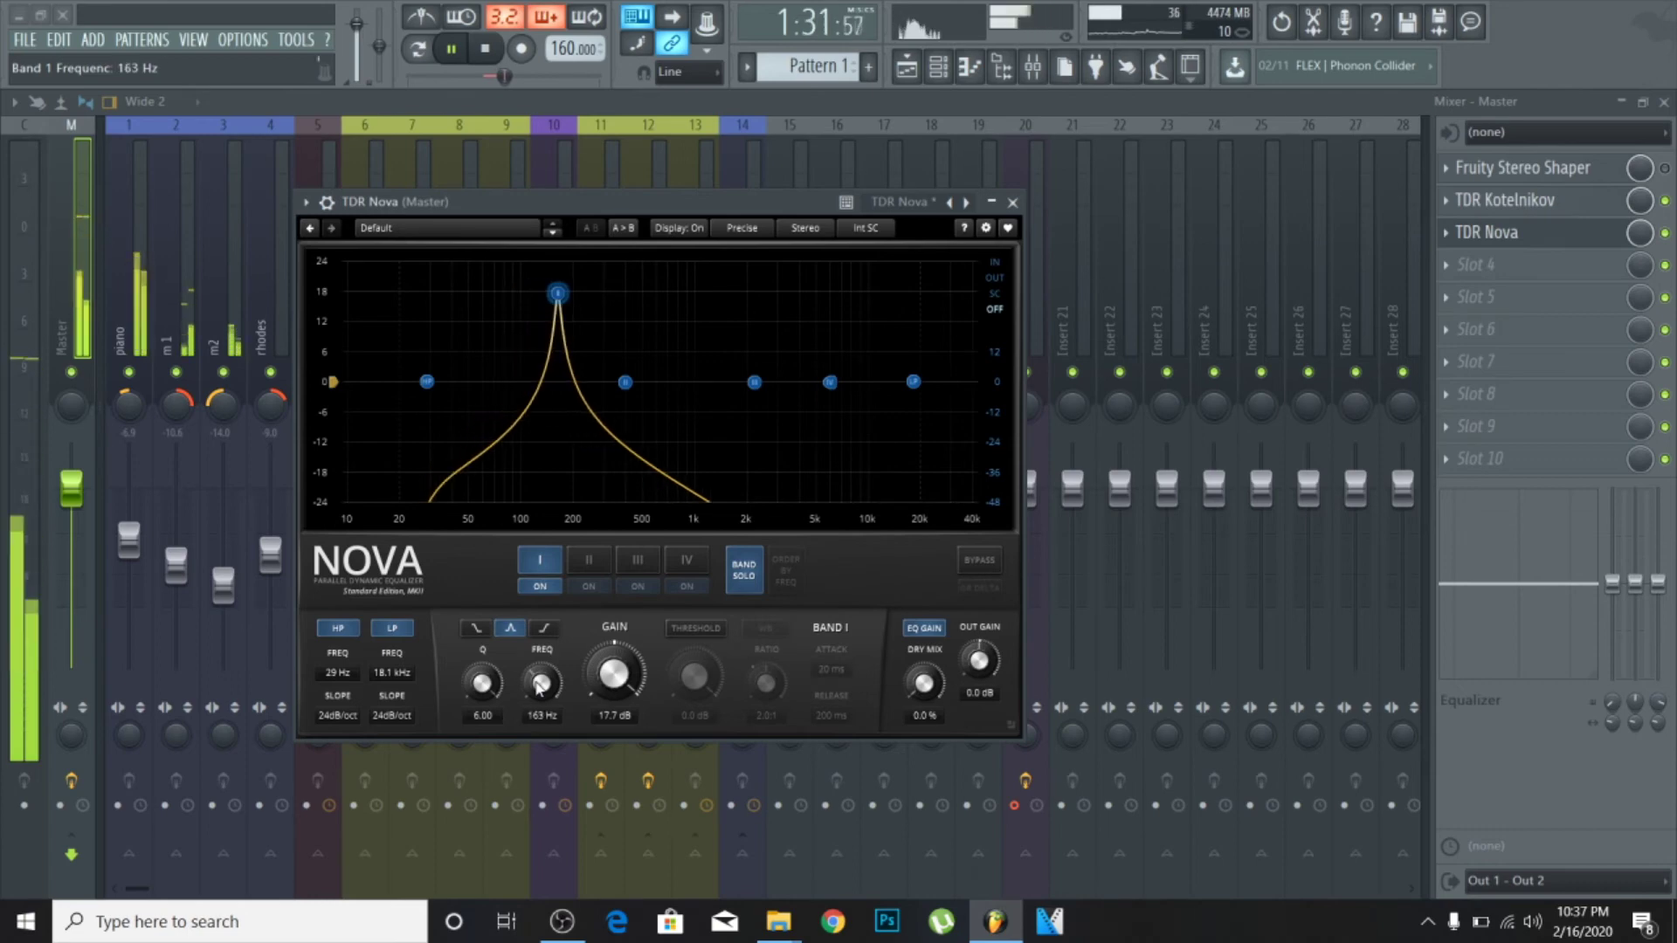
scroll(629, 695, "down", 4)
scroll(629, 695, "down", 9)
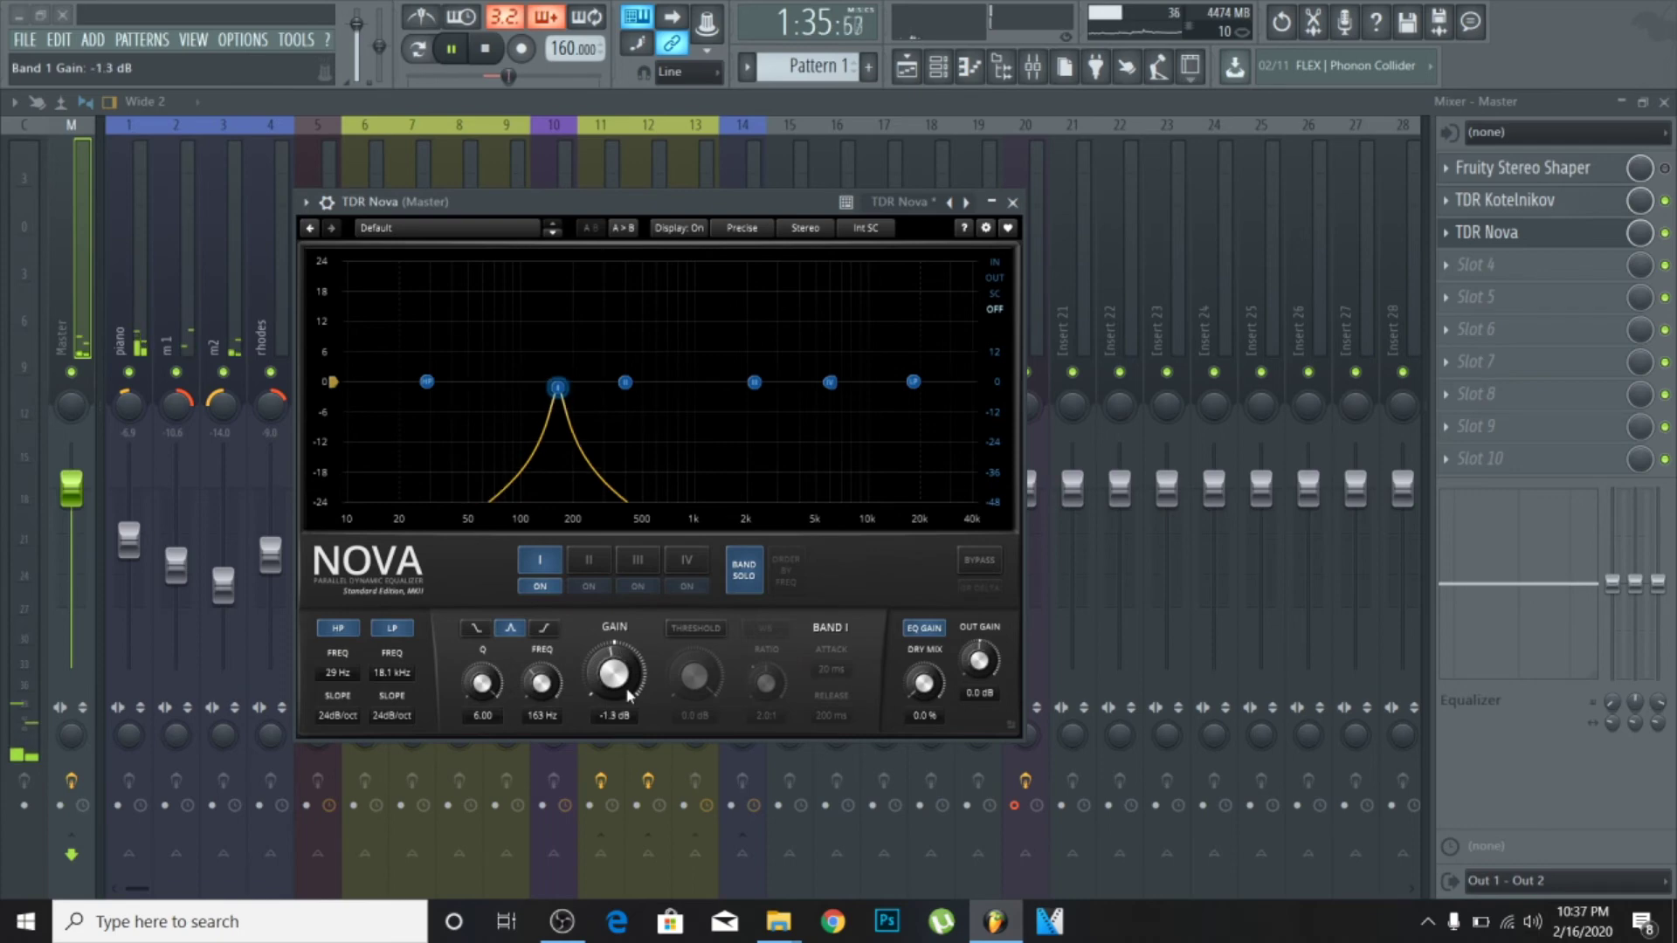
- Set Nova's band II to Q 6.00 and sweep it, boosted and soloed, down to 268 Hz to find a problem frequency
left_click(625, 382)
scroll(483, 690, "up", 5)
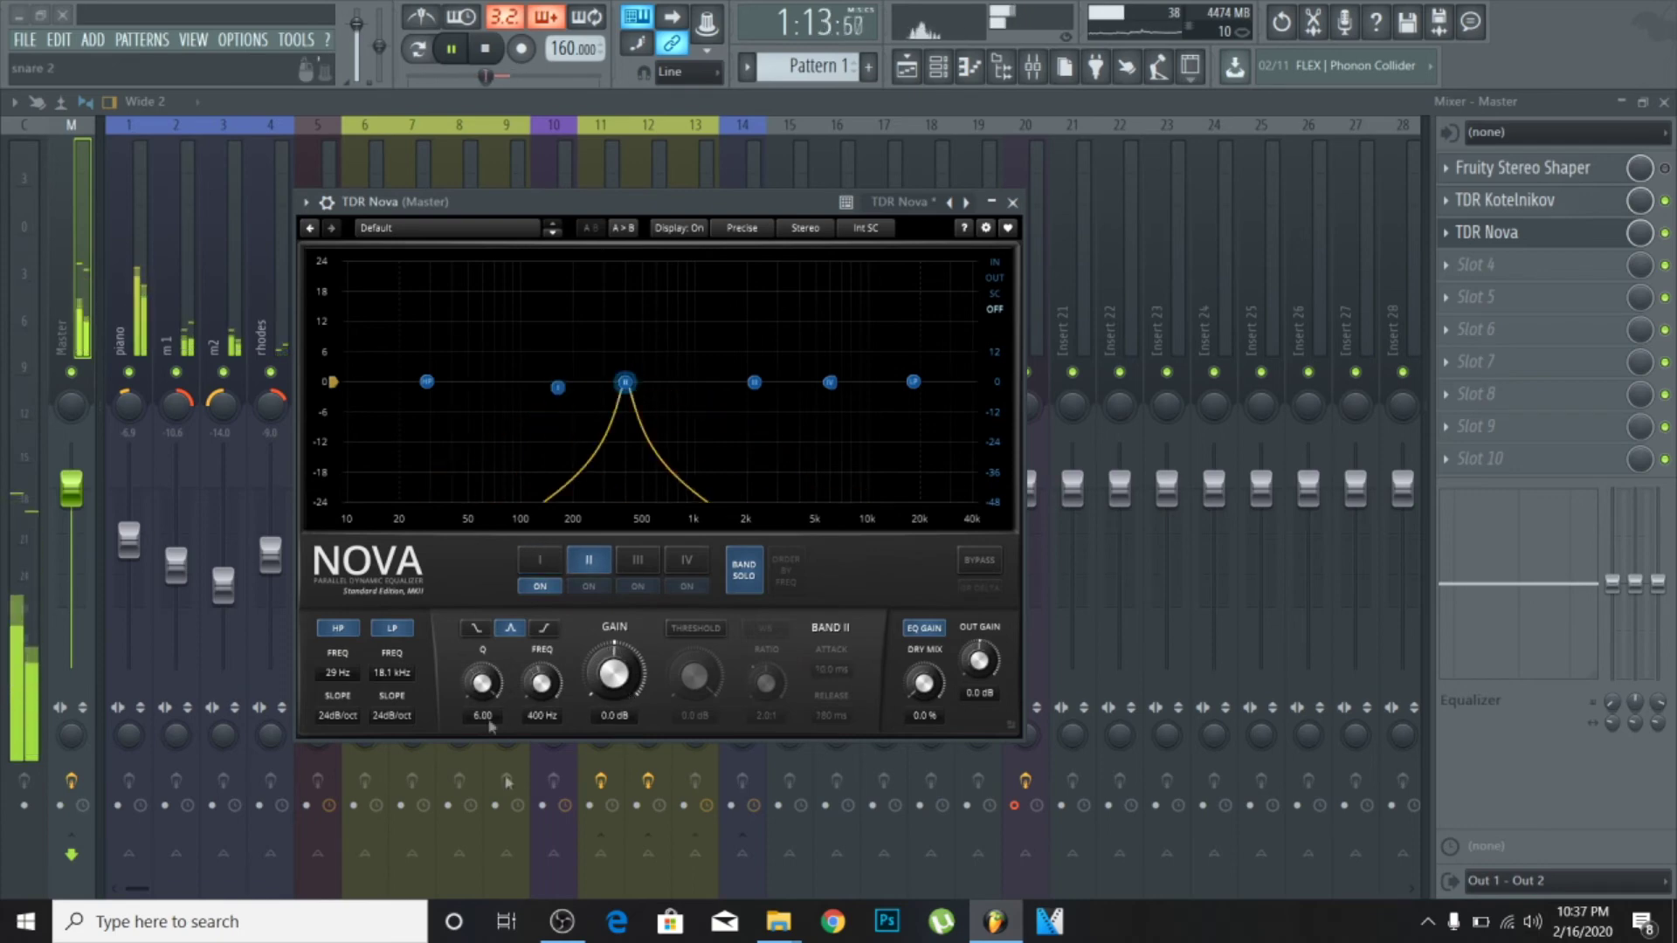
left_click_drag(625, 385, 593, 229)
left_click_drag(607, 294, 598, 287)
- Cut band II's gain to -2.0 dB and turn off band solo
left_click_drag(609, 636, 607, 680)
scroll(607, 680, "down", 14)
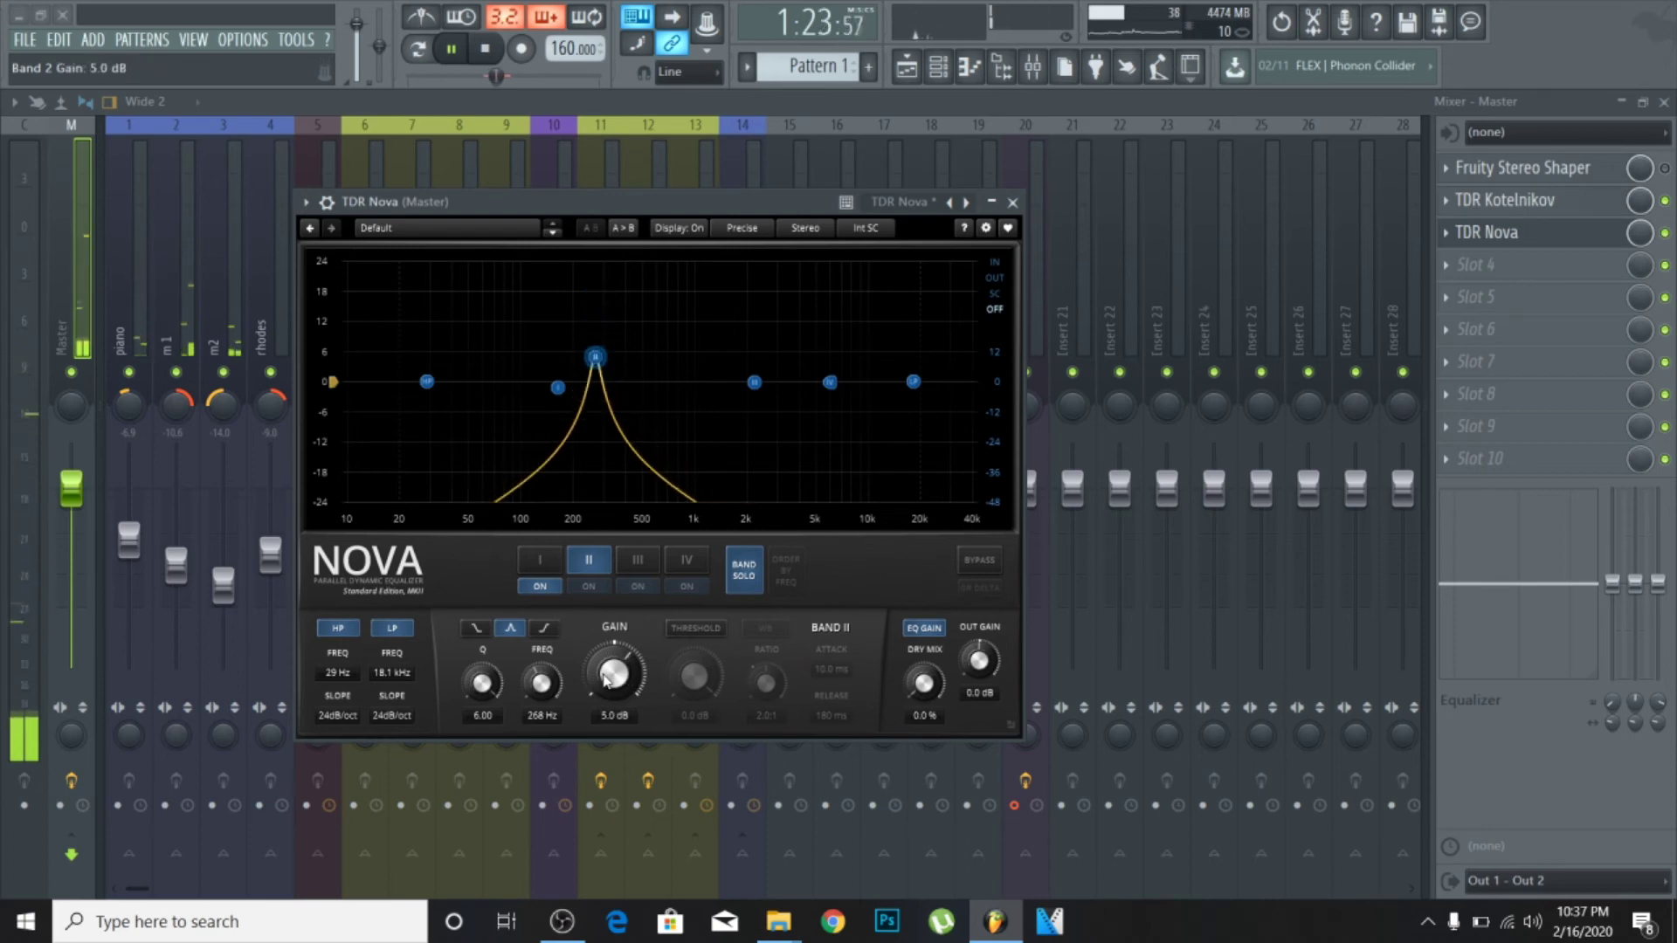
scroll(607, 680, "up", 1)
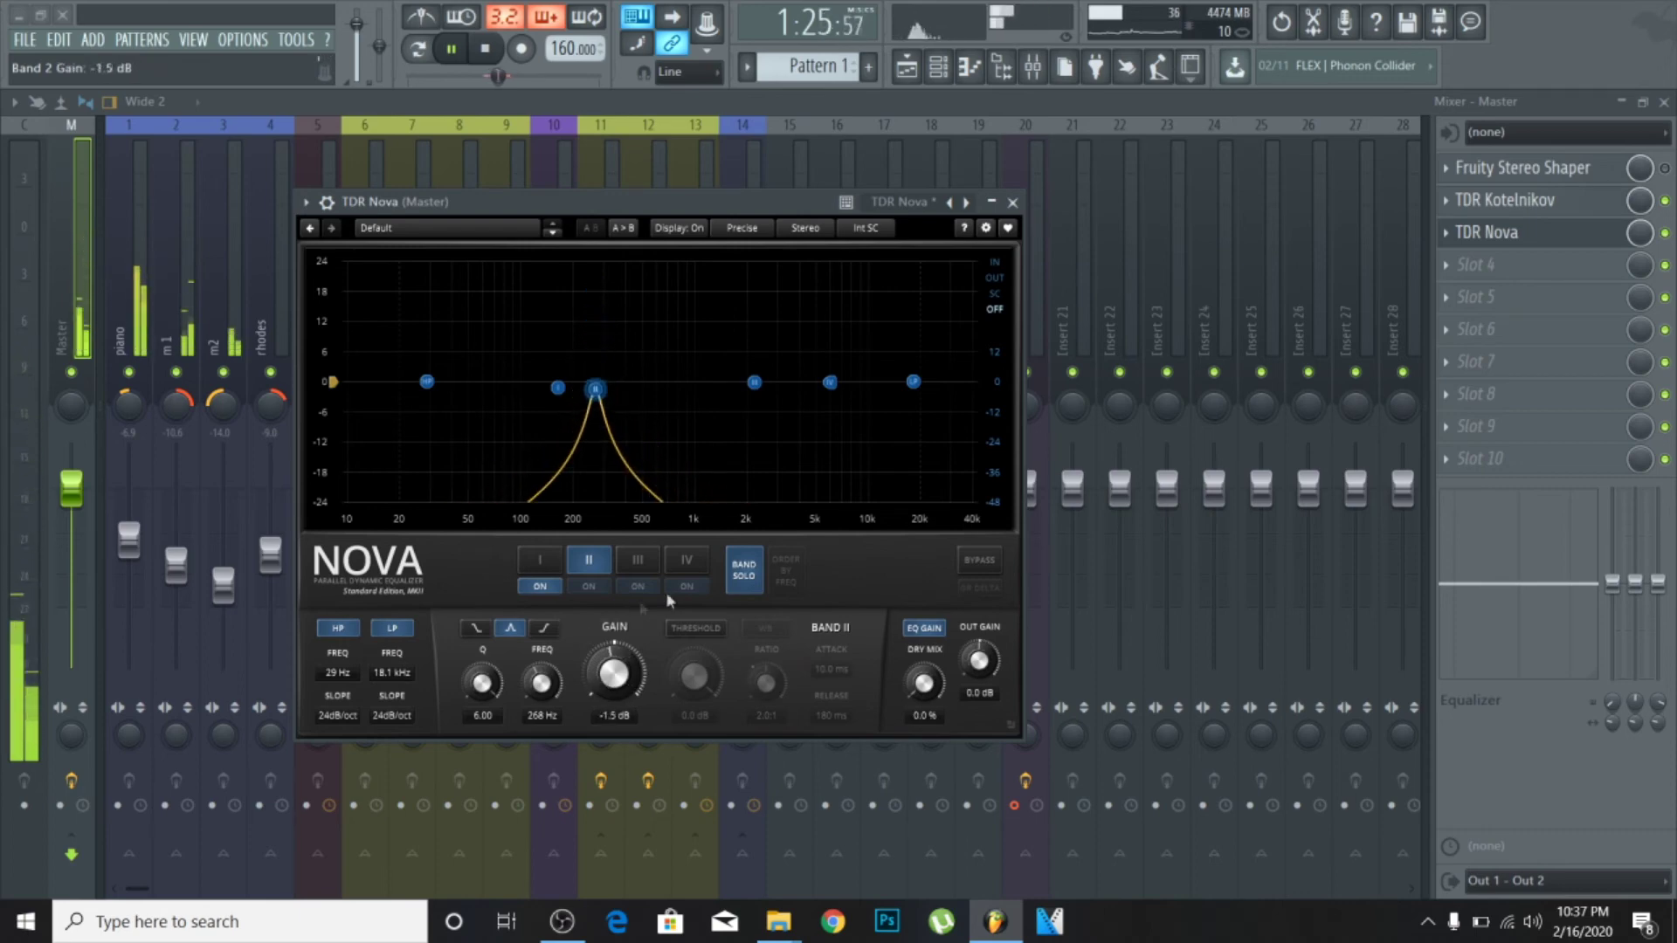
left_click(744, 575)
scroll(599, 668, "down", 1)
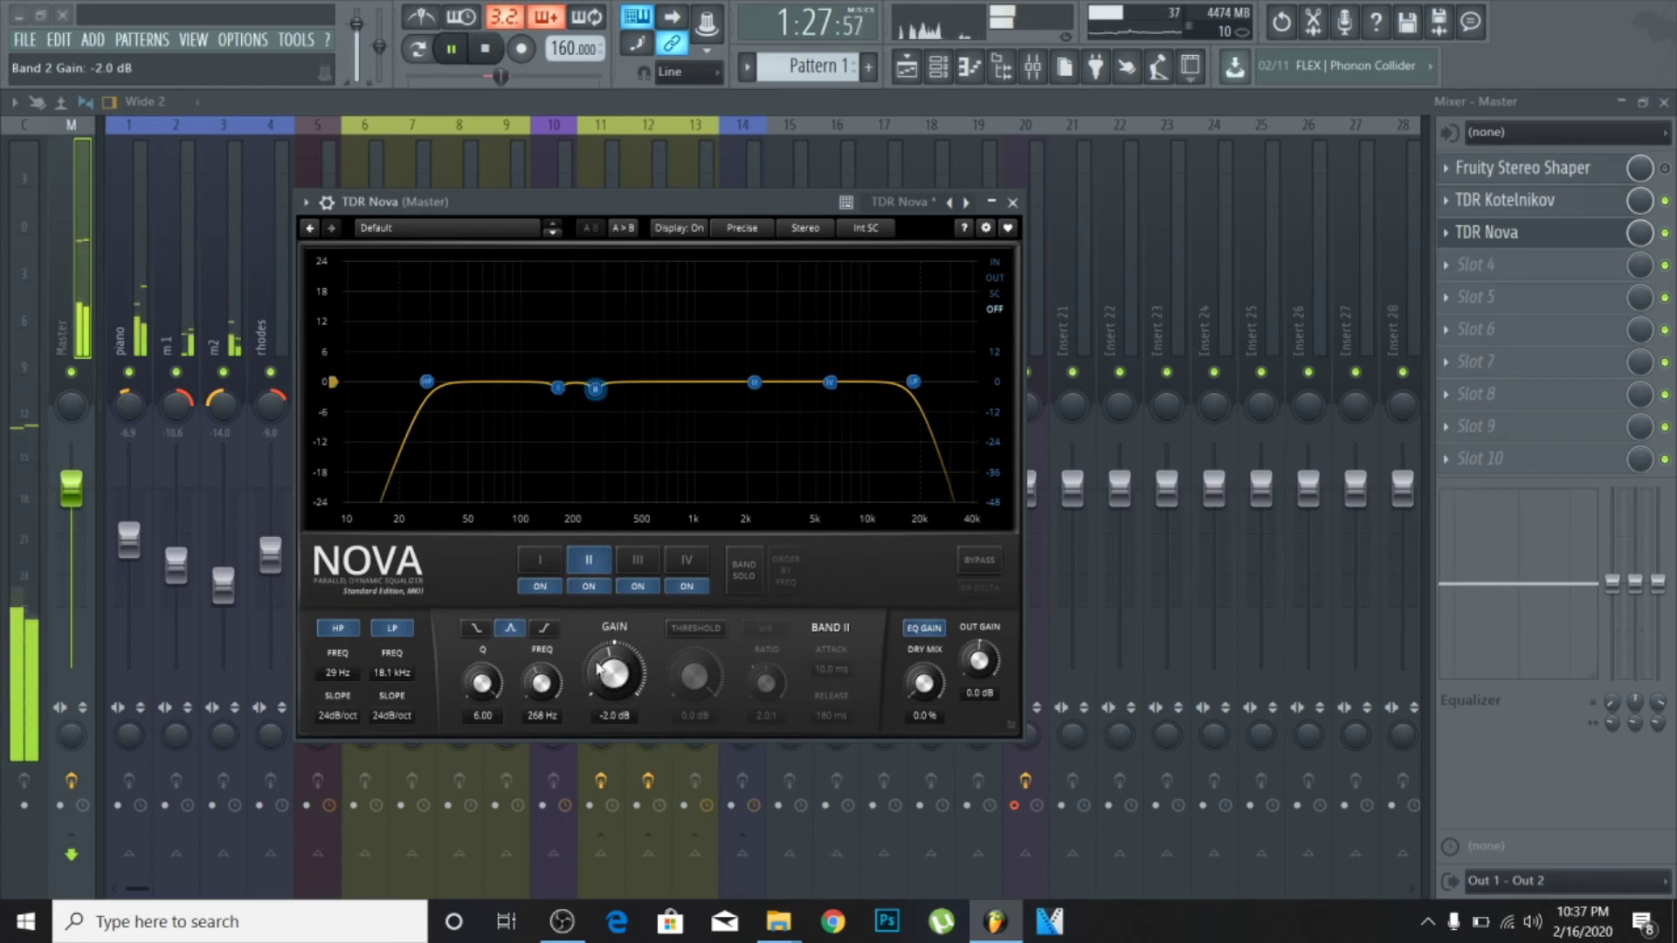
- Close Nova to compare the mix with and without it, then reopen and reposition its window
left_click(1013, 203)
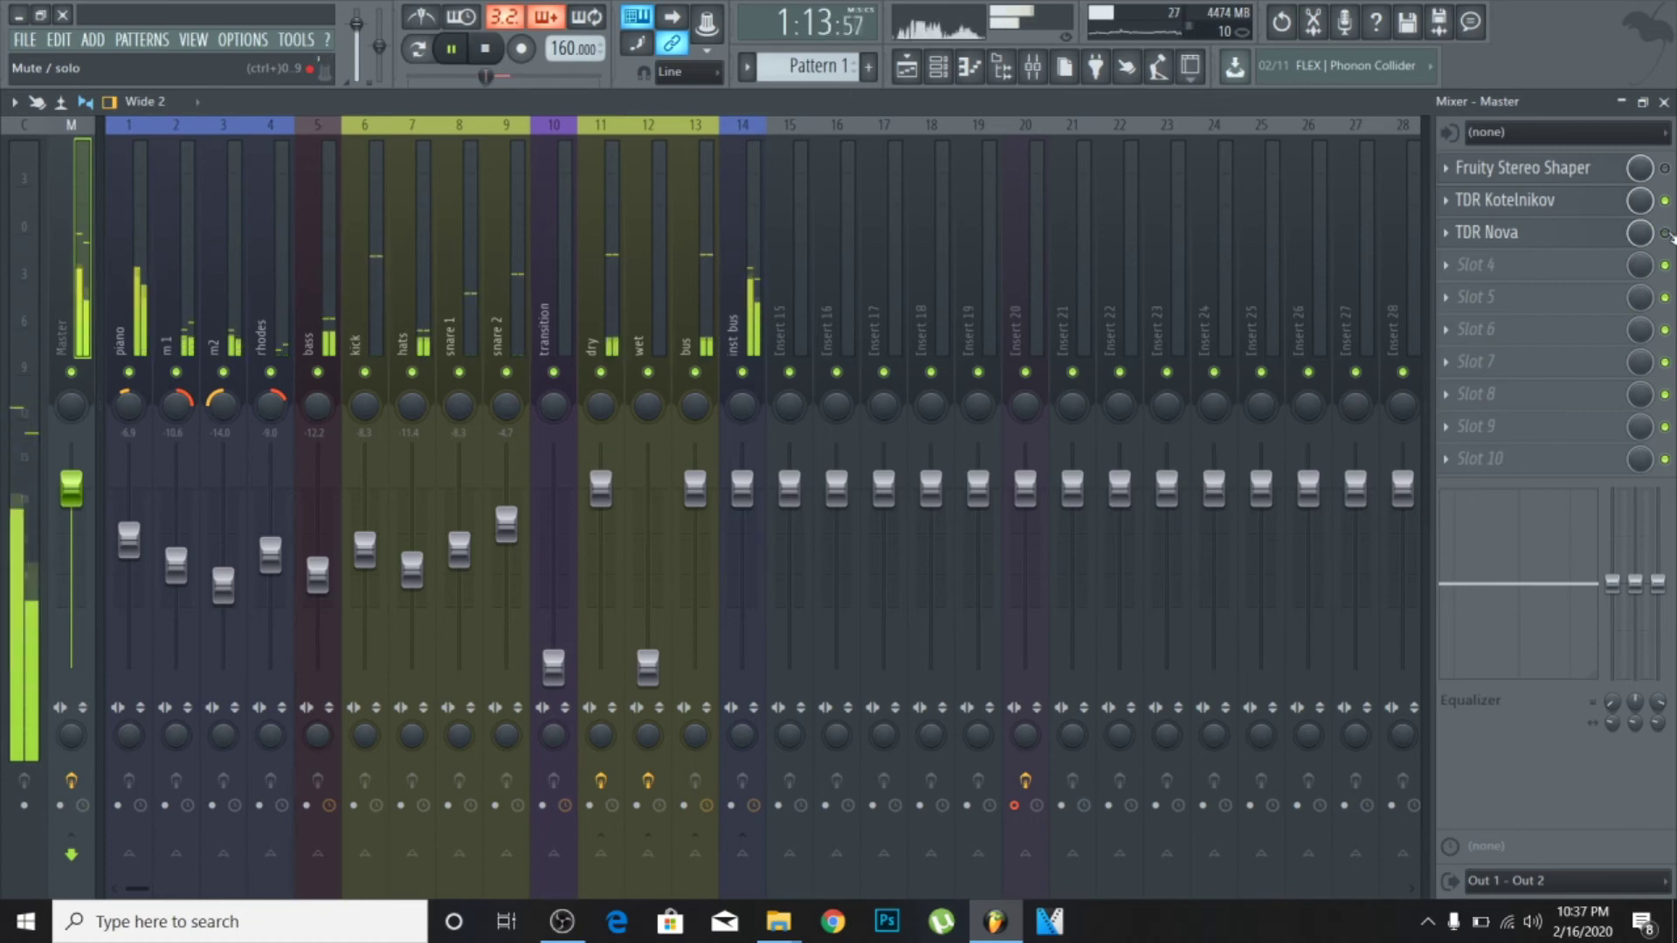
left_click(1568, 232)
left_click_drag(686, 189, 659, 168)
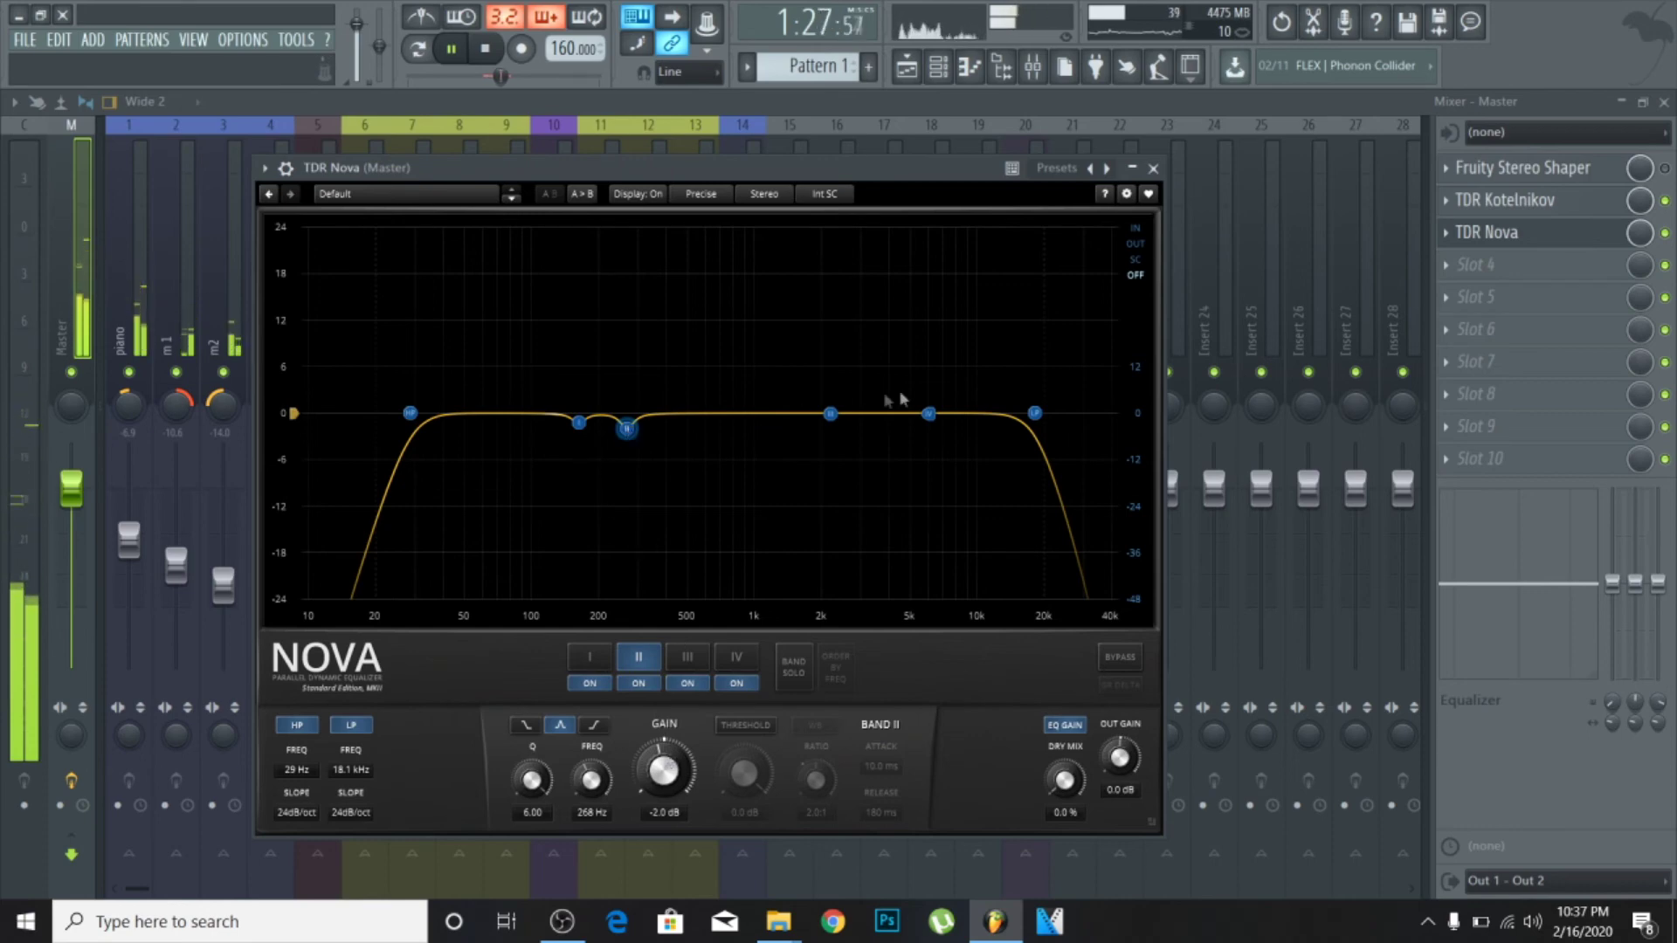
- Solo Nova's band III with Q 6.00 and boost it 18.0 dB at 1127 Hz
left_click(830, 413)
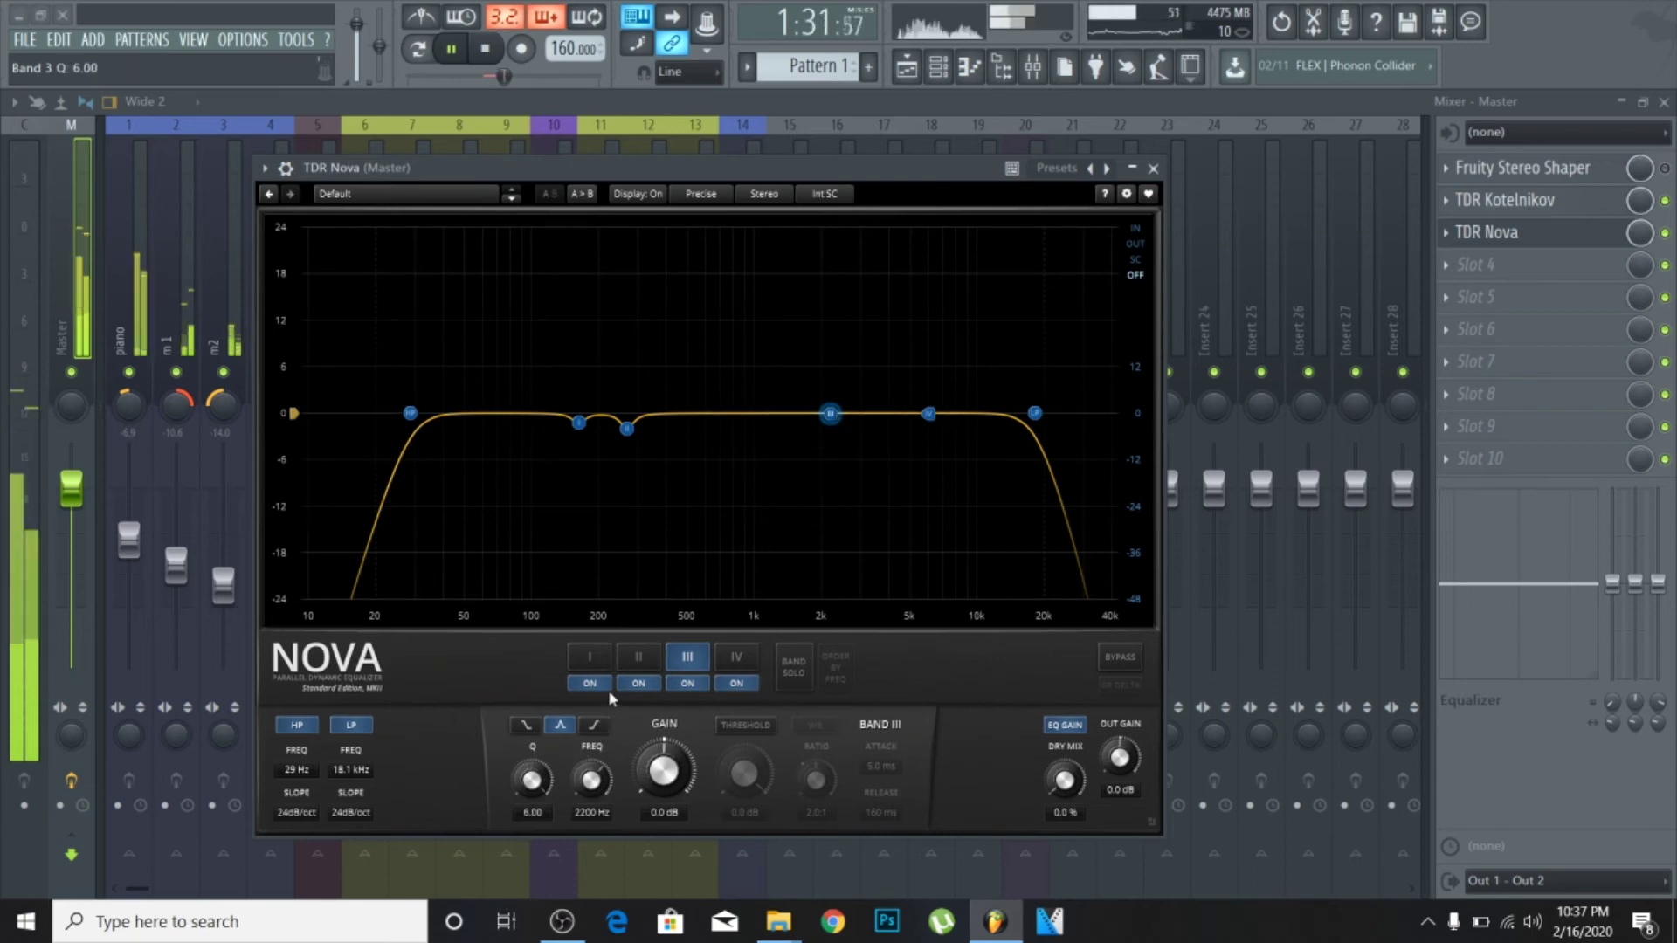
left_click(791, 668)
left_click_drag(830, 413, 766, 274)
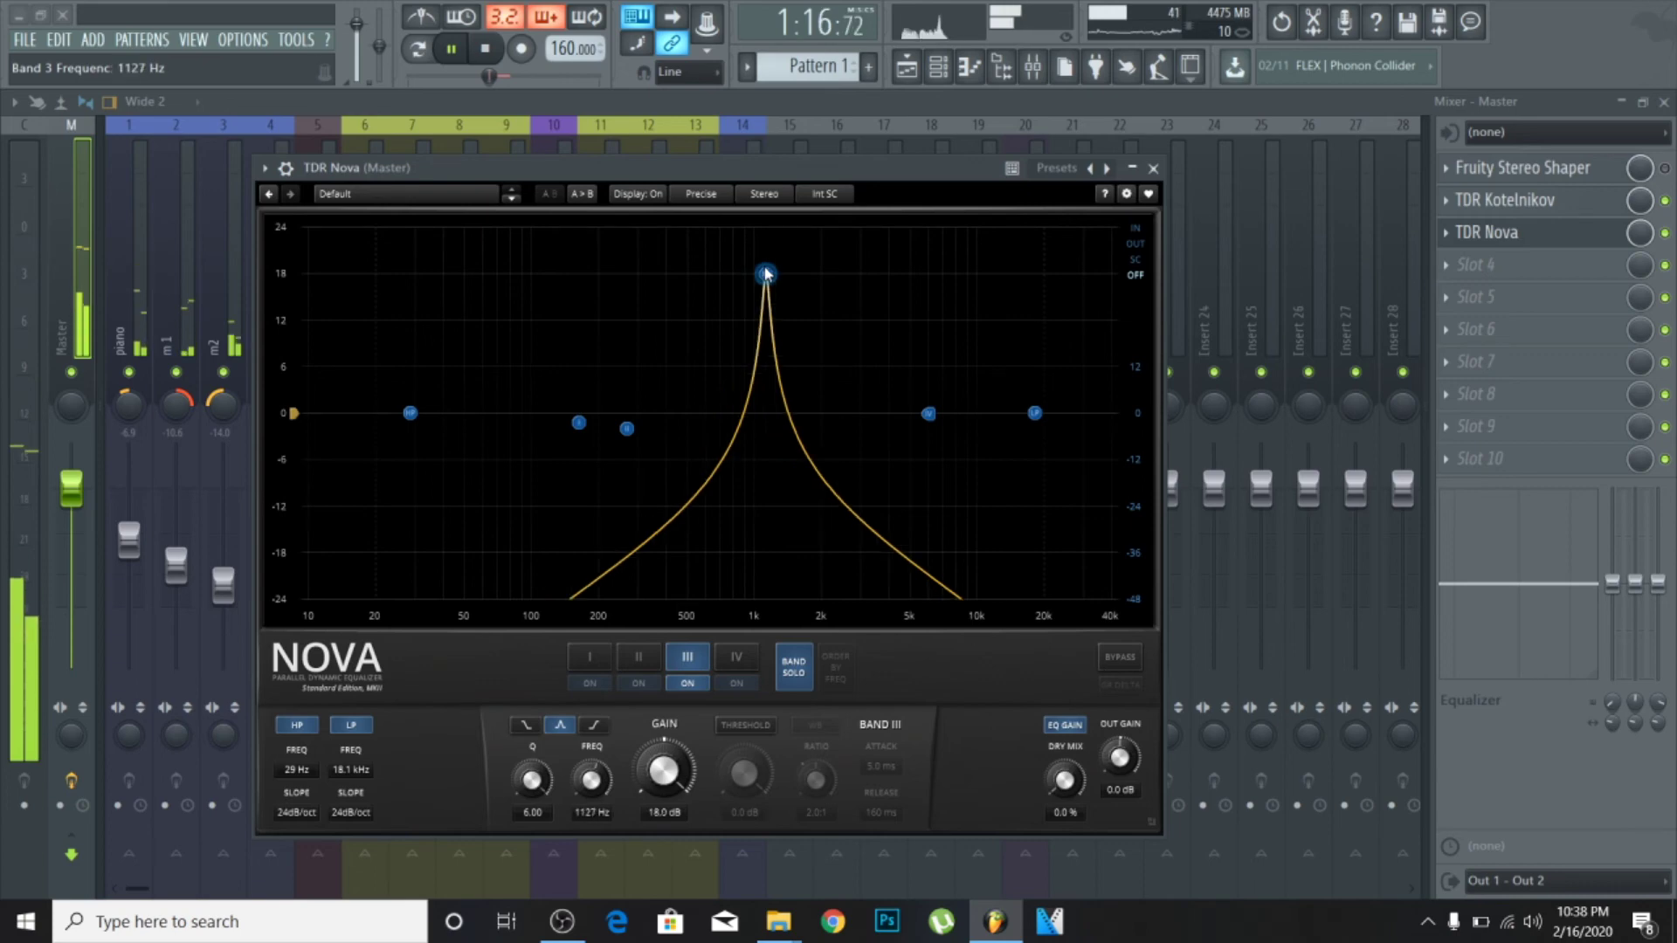
- Turn off band solo and shape band III into a -3.5 dB cut with Q 3.44
left_click_drag(663, 770, 664, 787)
left_click(794, 666)
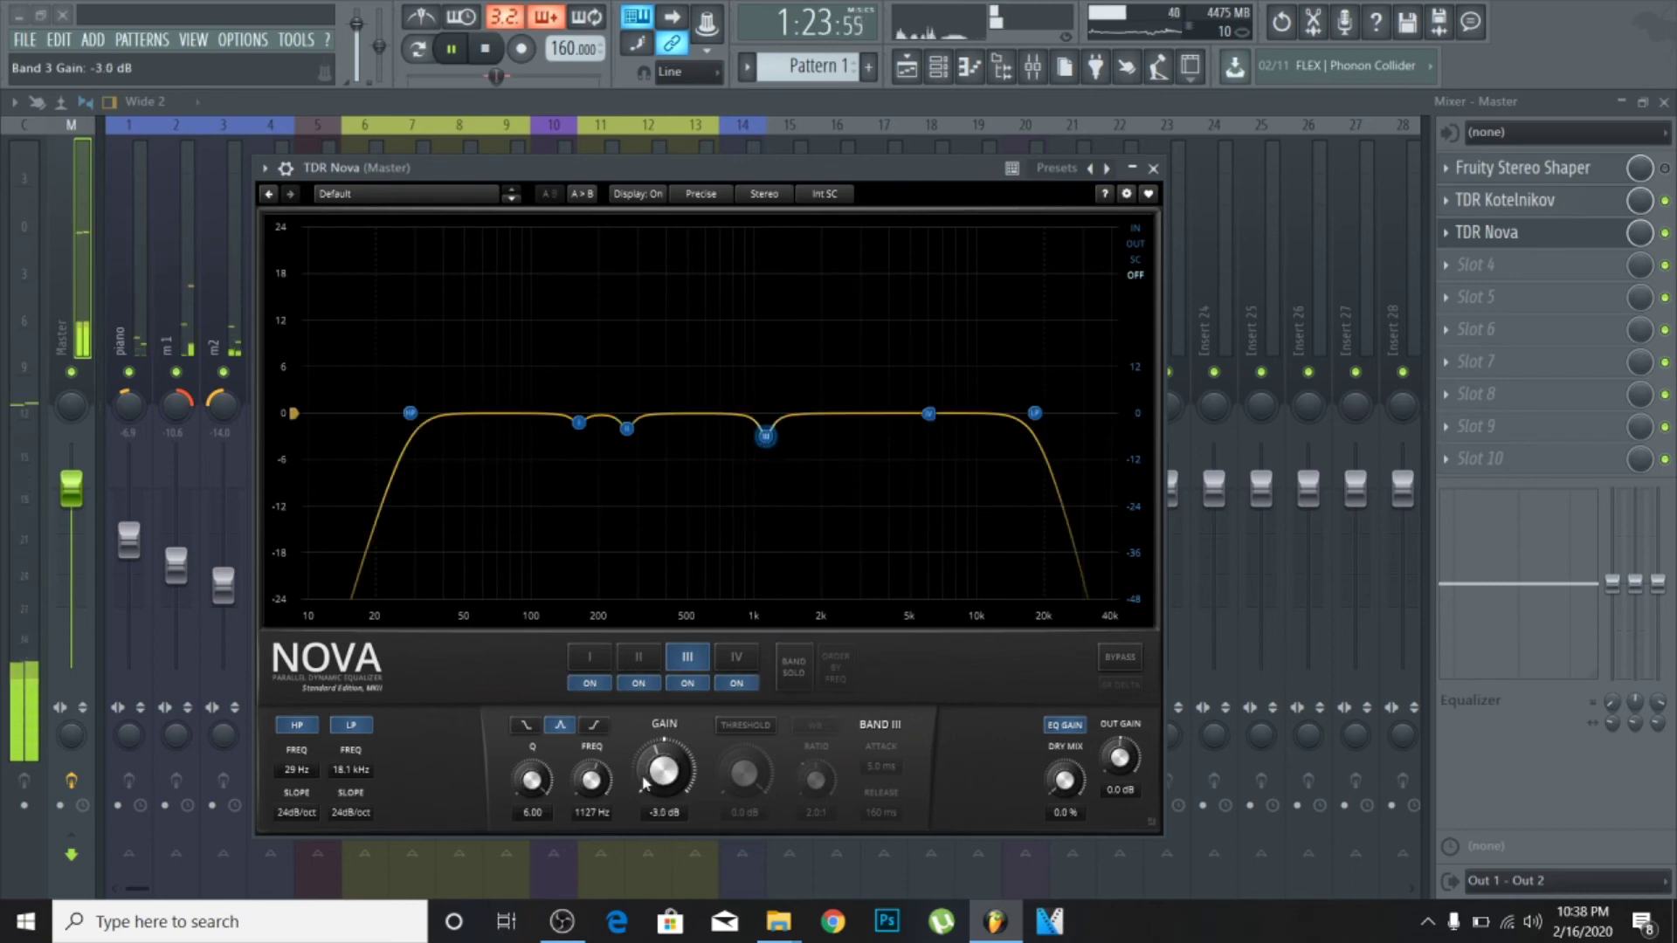
scroll(632, 780, "down", 2)
scroll(532, 780, "down", 4)
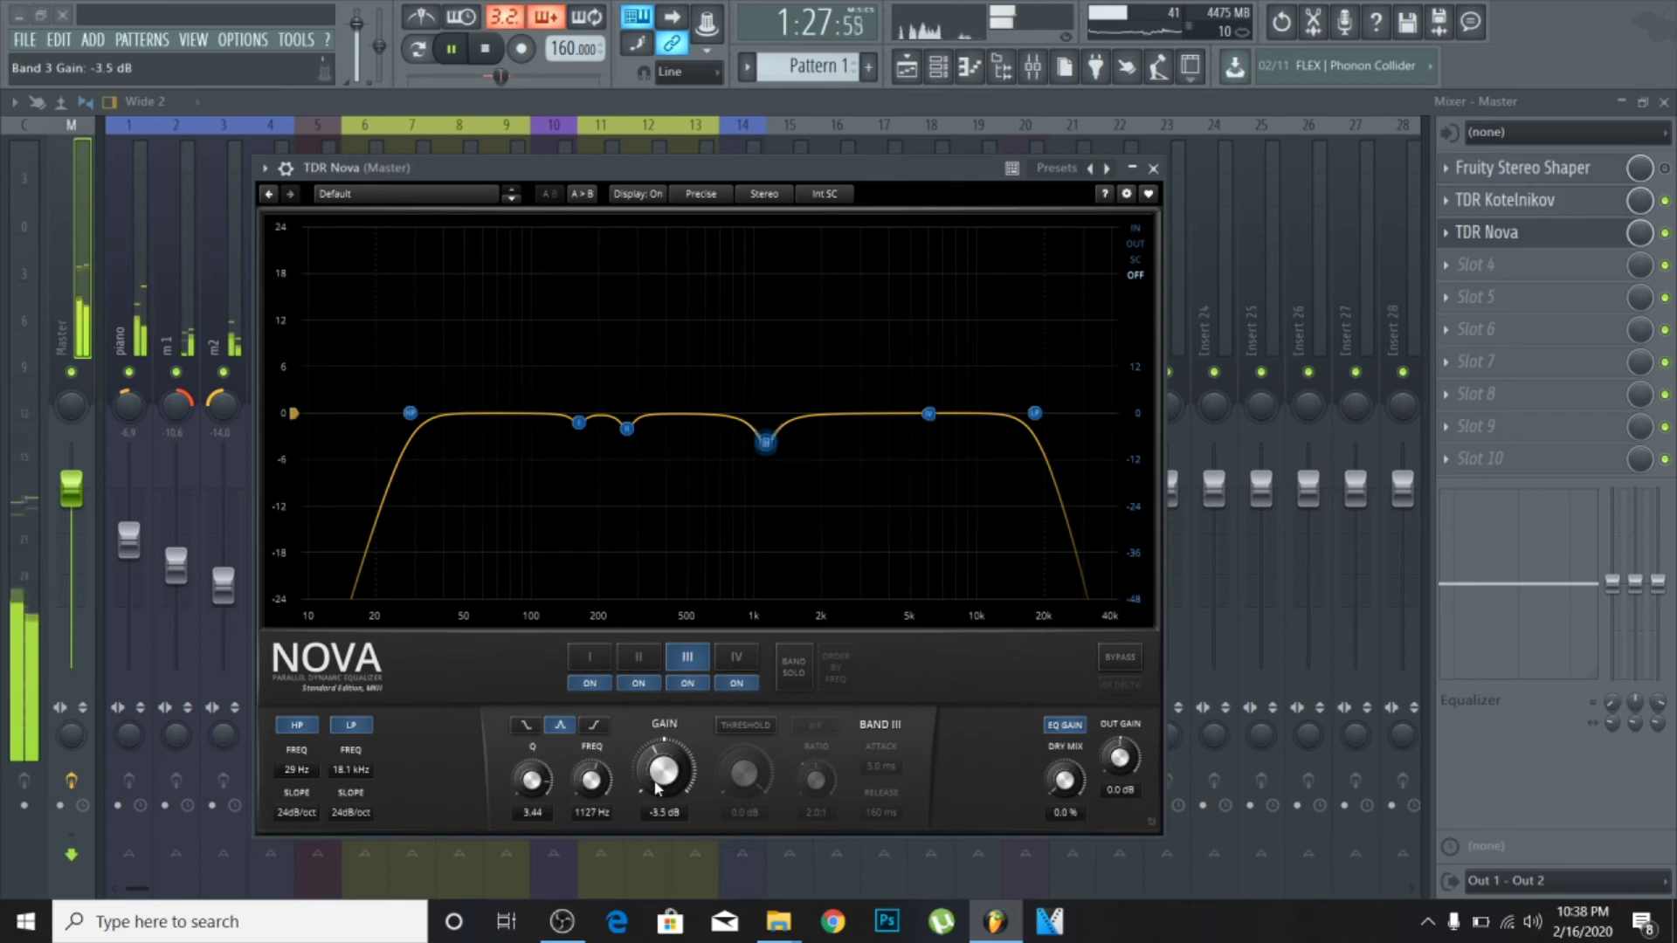
left_click_drag(657, 789, 661, 781)
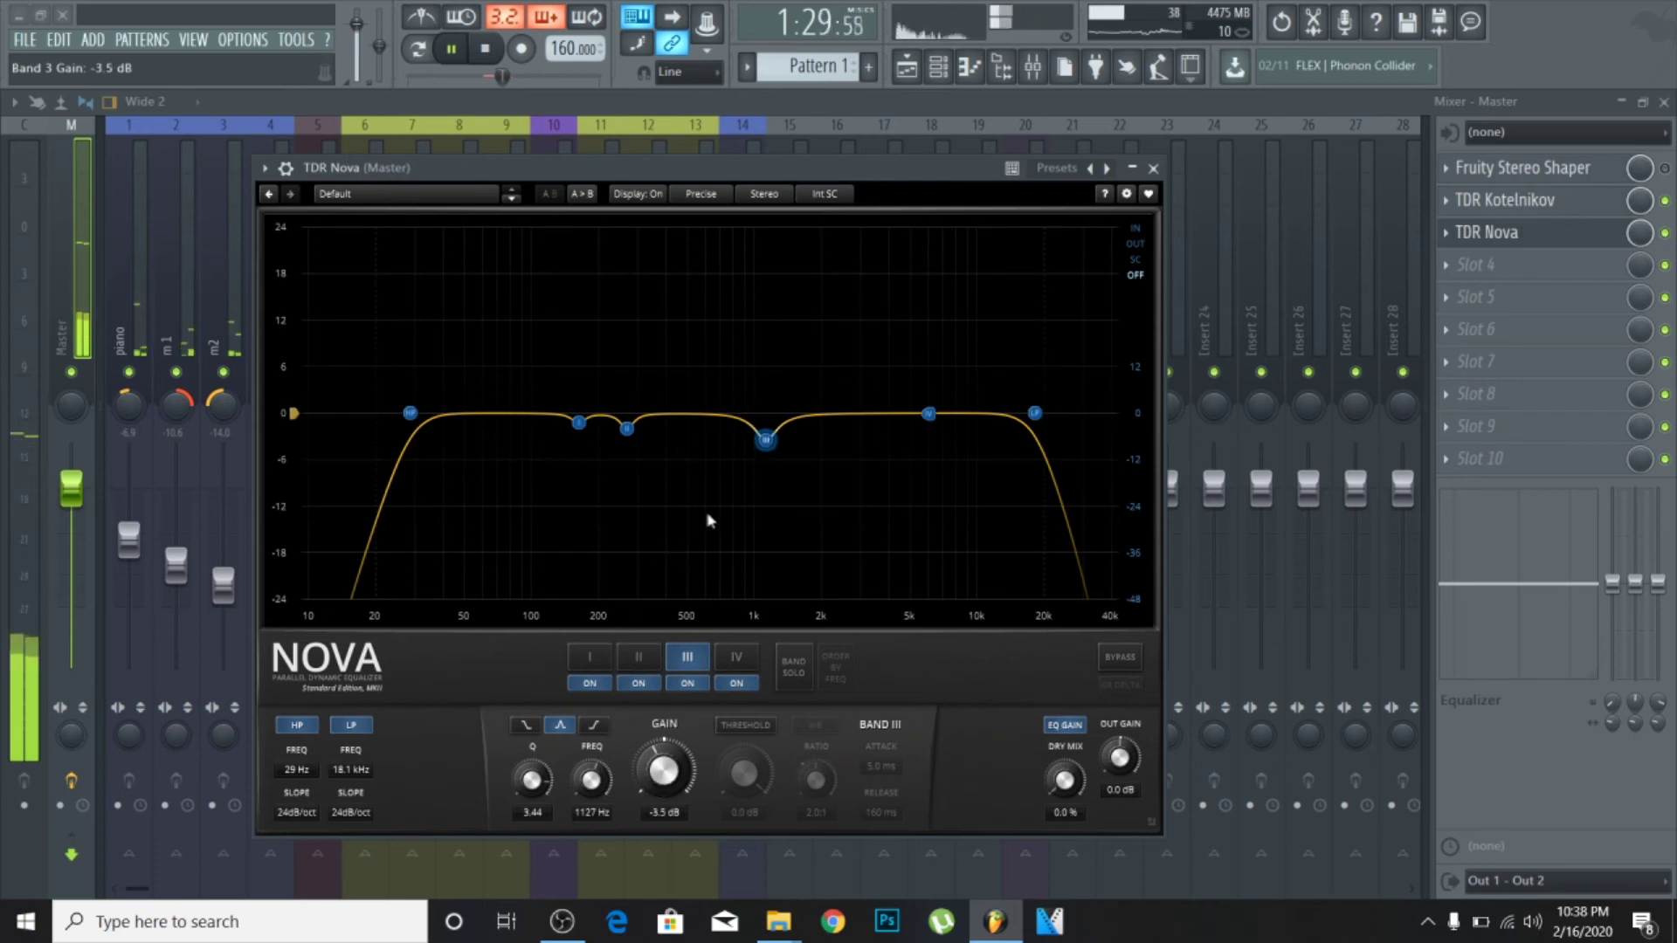
- Select band IV's high shelf, lower its frequency to 2359 Hz and its gain to -3.0 dB
left_click(911, 414)
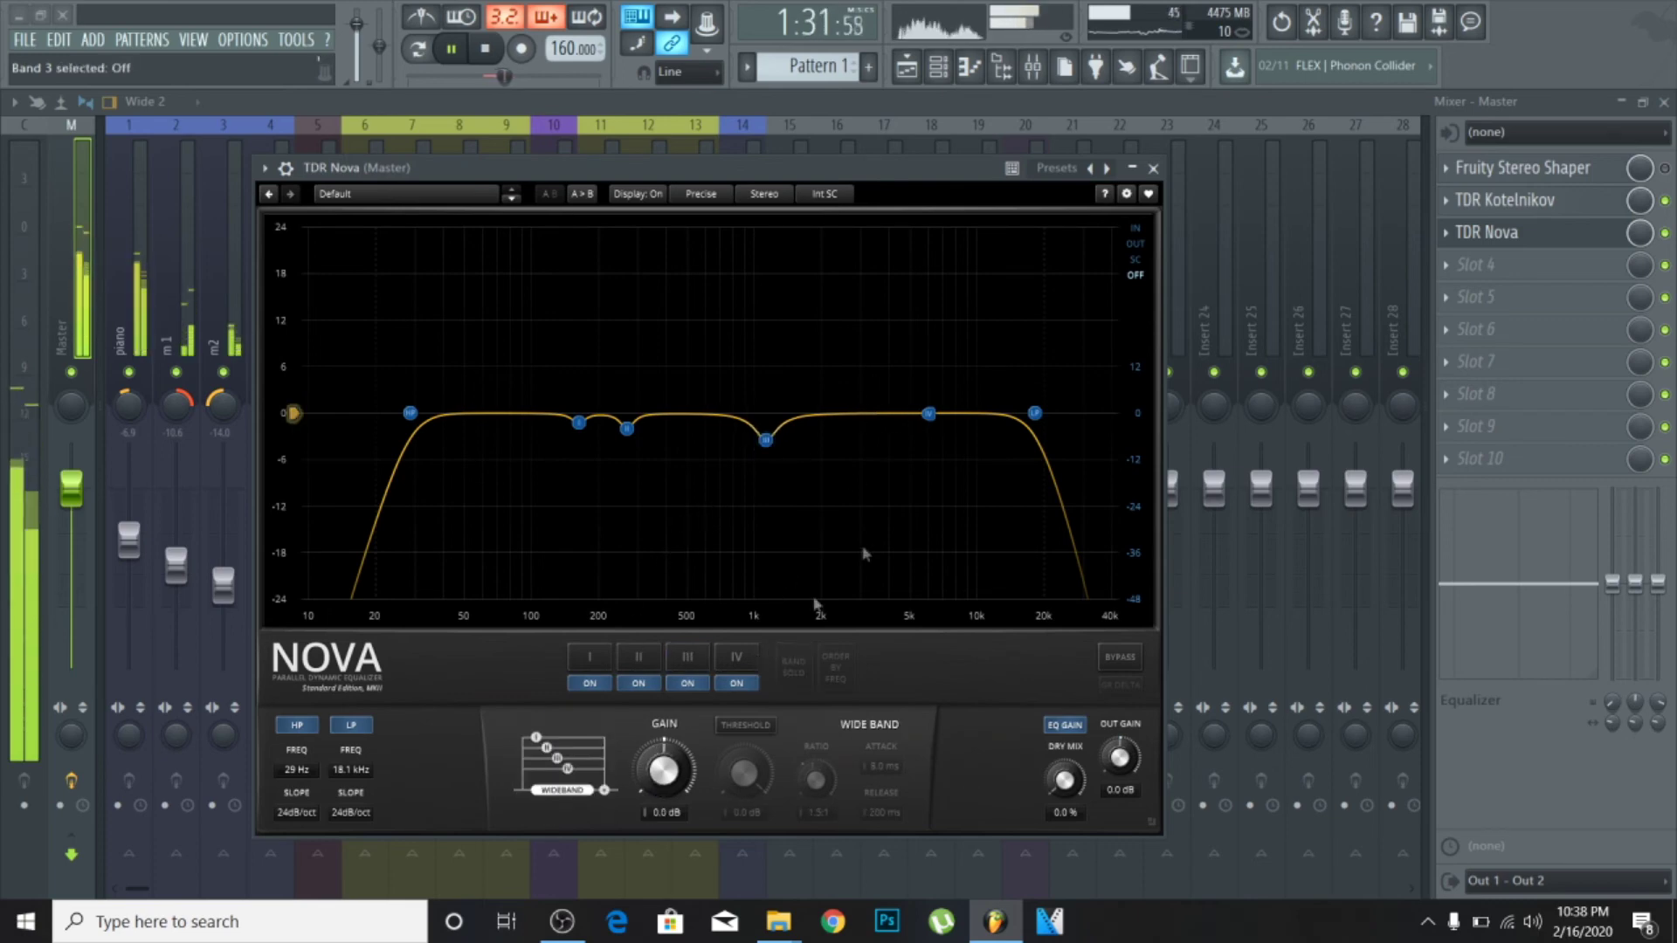
left_click(736, 656)
scroll(597, 797, "down", 3)
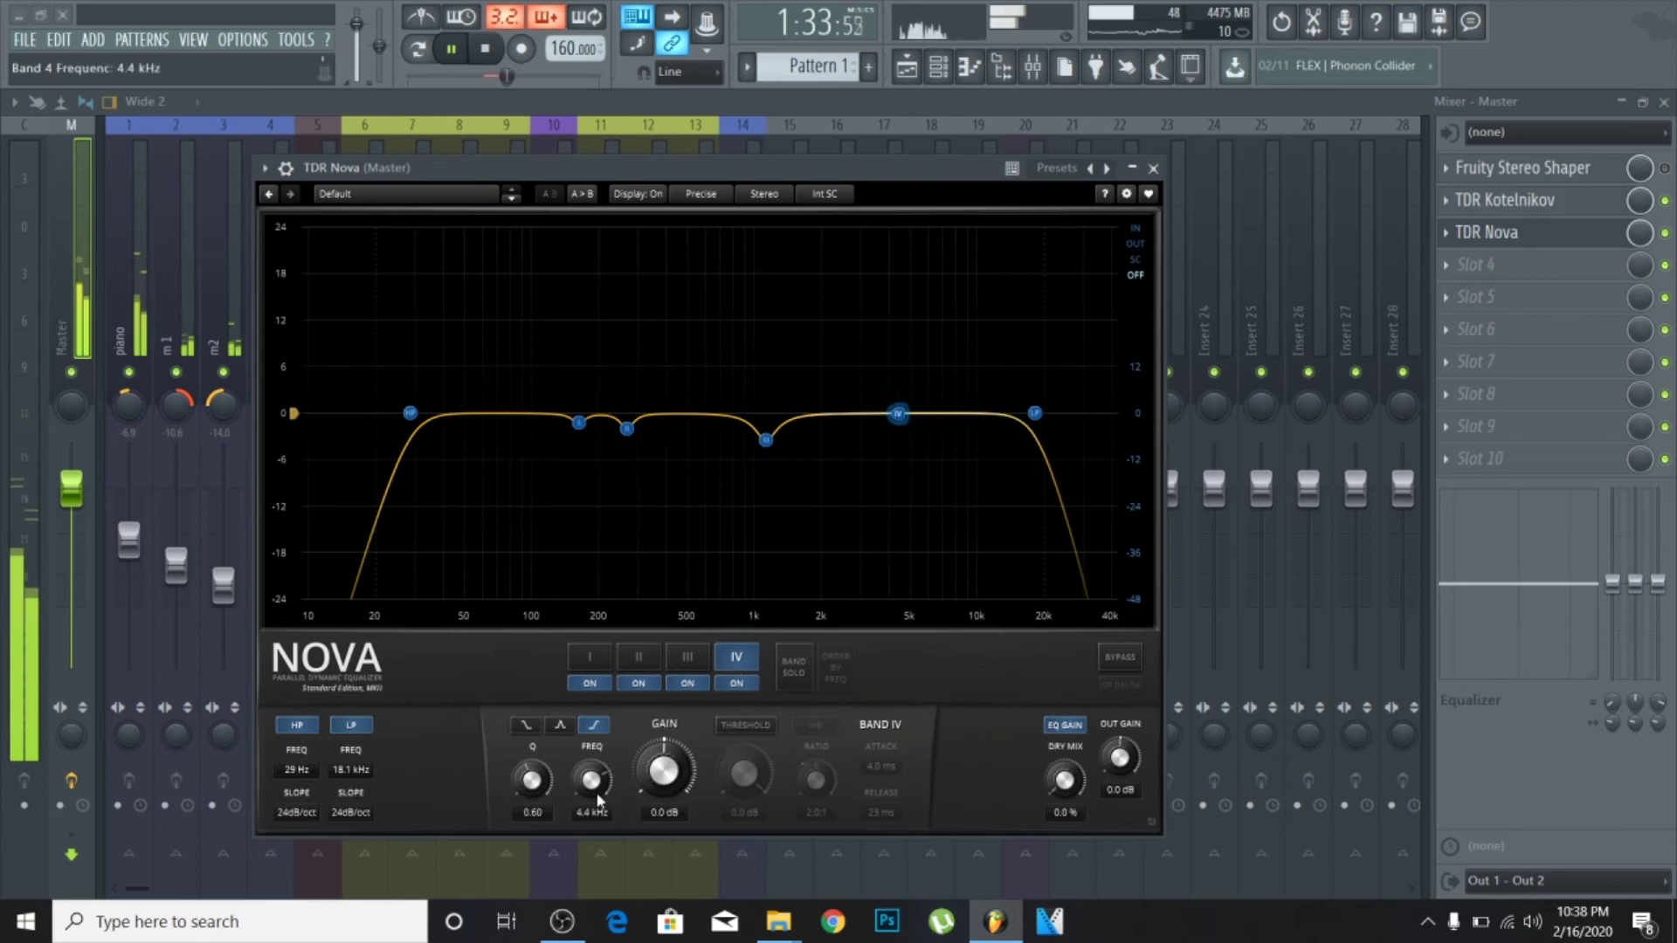
scroll(598, 796, "down", 3)
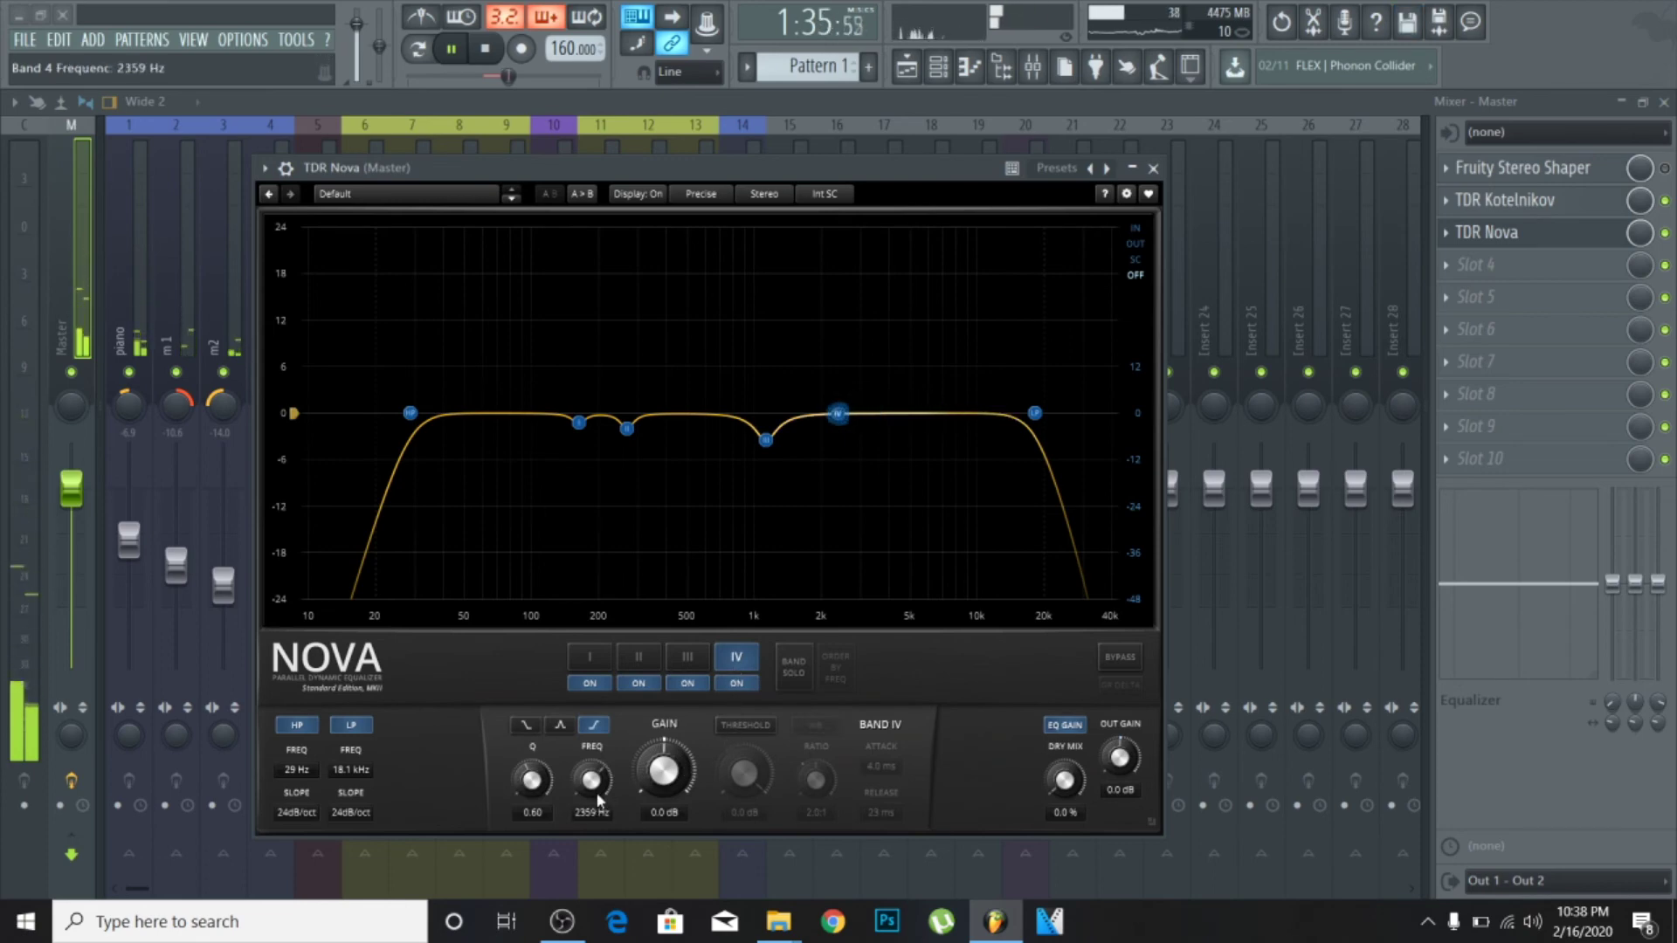
scroll(650, 794, "down", 3)
- Try band IV's shelf with a 2.0 dB boost at 3.6 kHz, and with 0.0 dB gain at 4.0 kHz
scroll(651, 794, "up", 5)
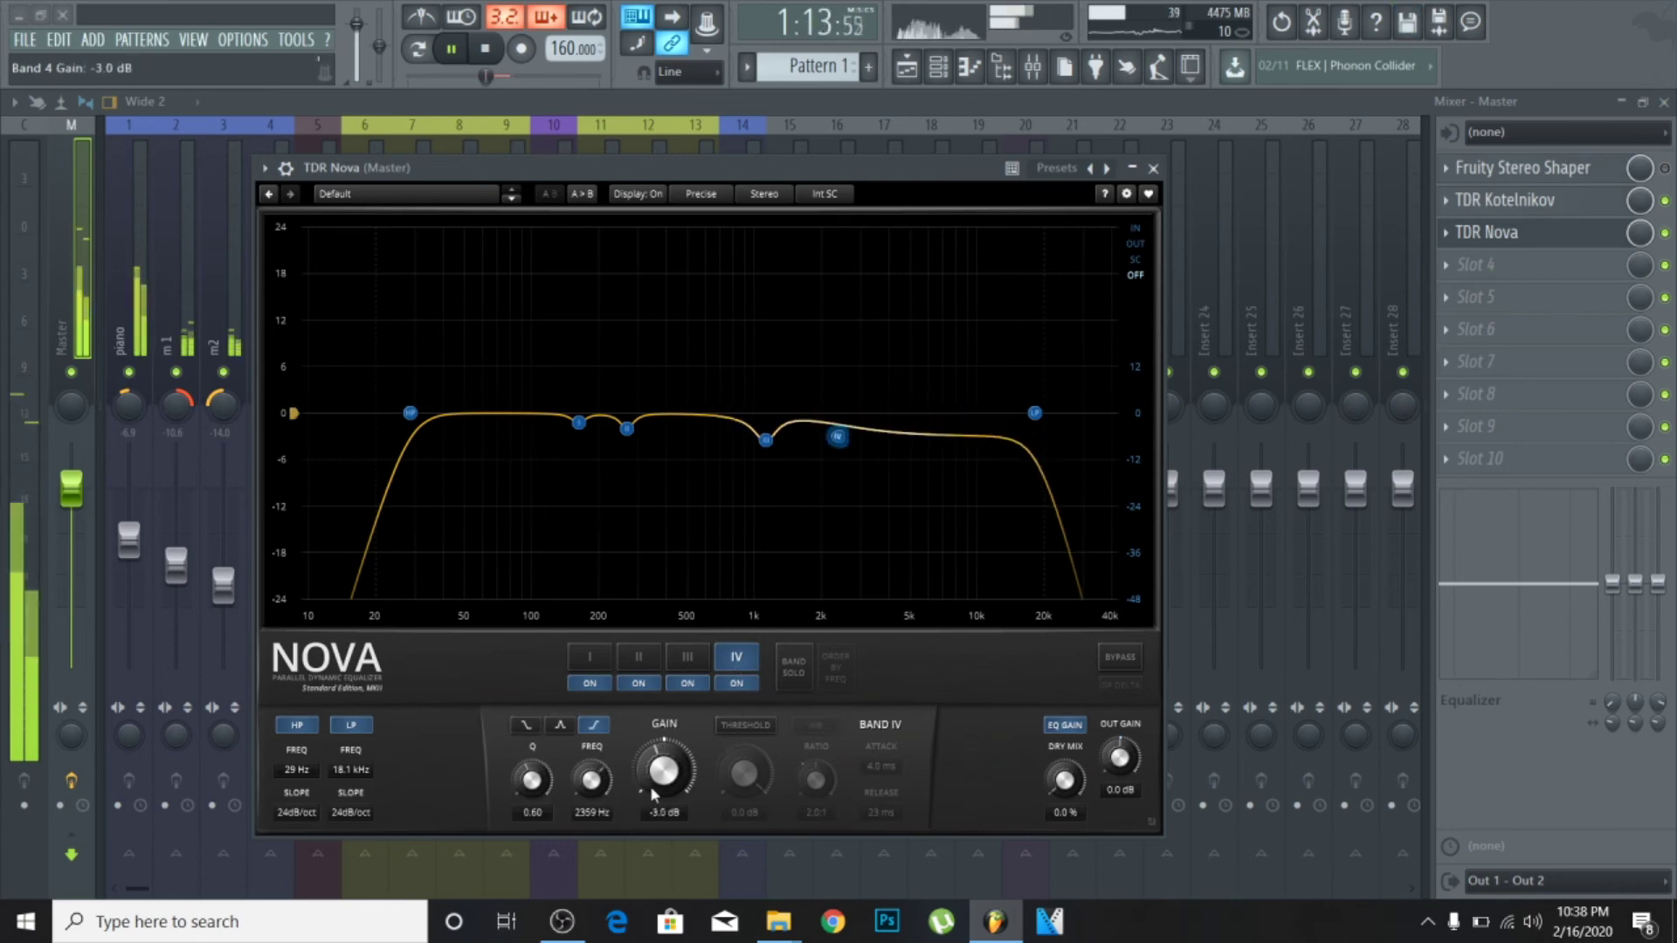
scroll(649, 786, "up", 3)
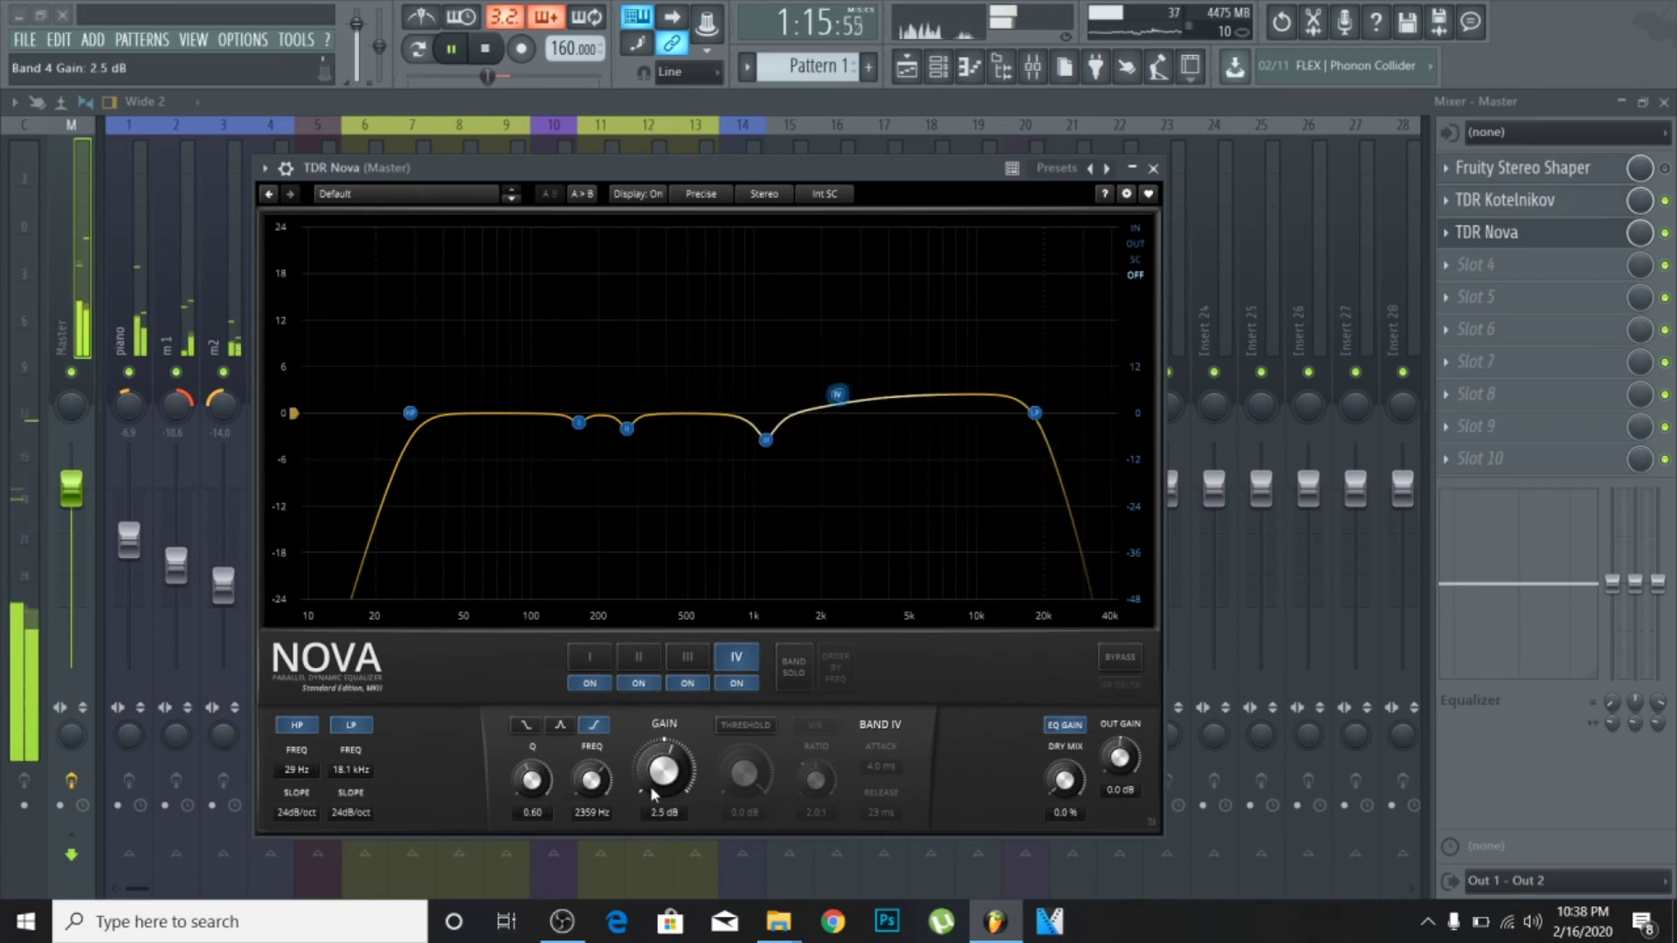
scroll(649, 786, "down", 1)
scroll(605, 791, "up", 6)
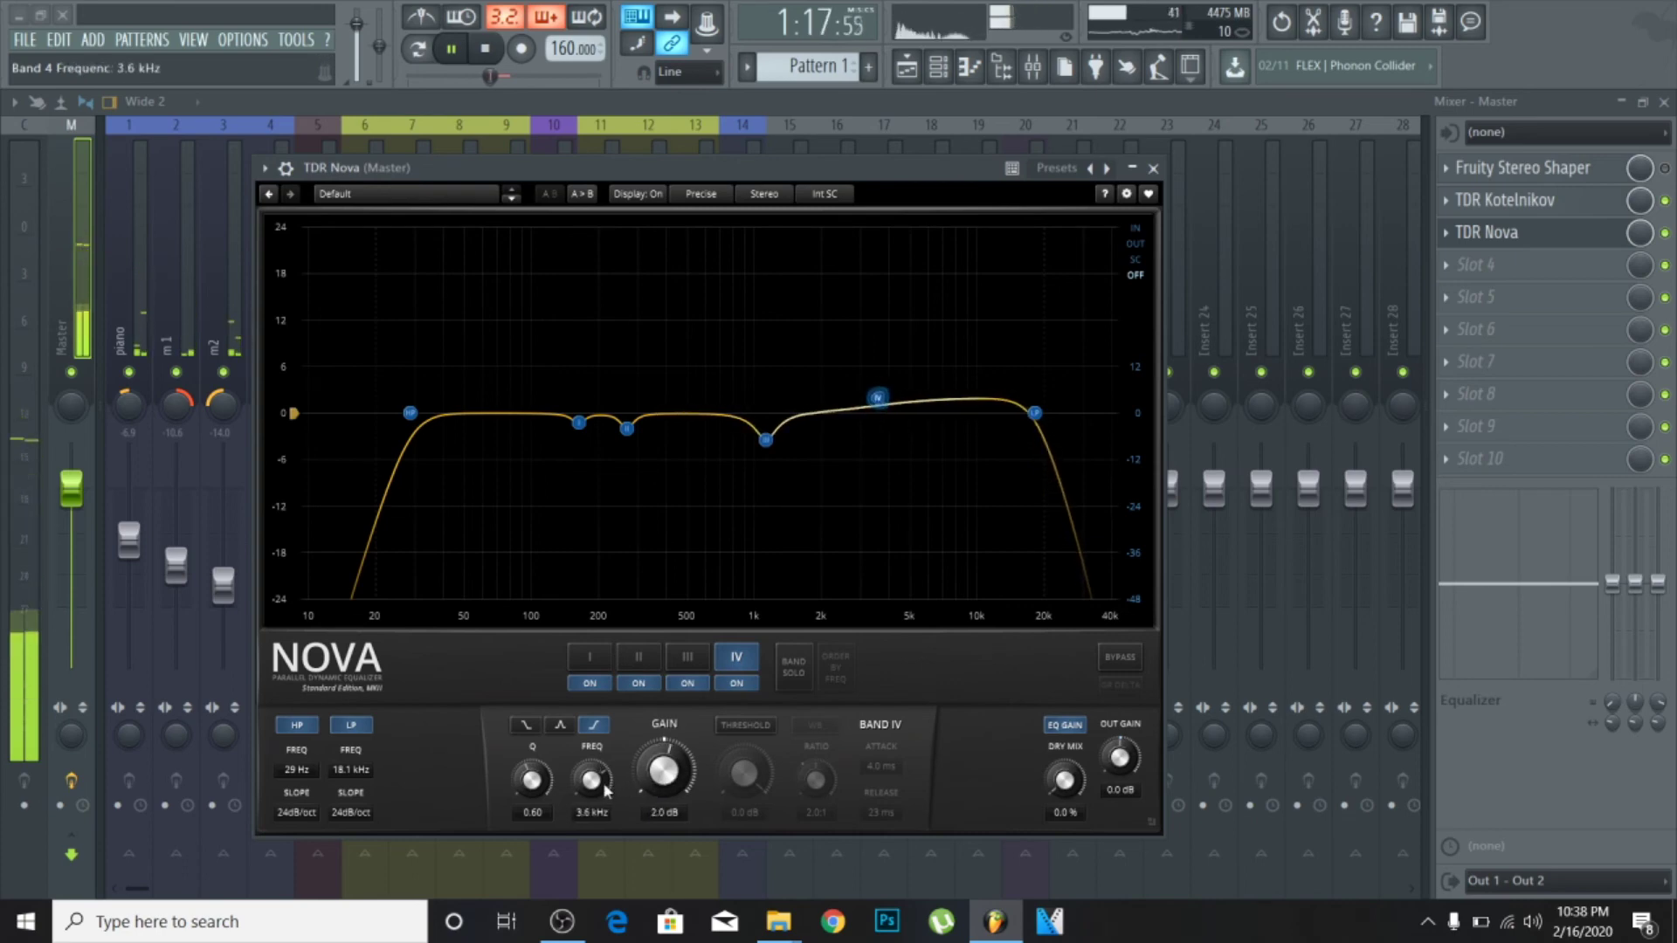
scroll(605, 790, "down", 2)
scroll(661, 783, "down", 4)
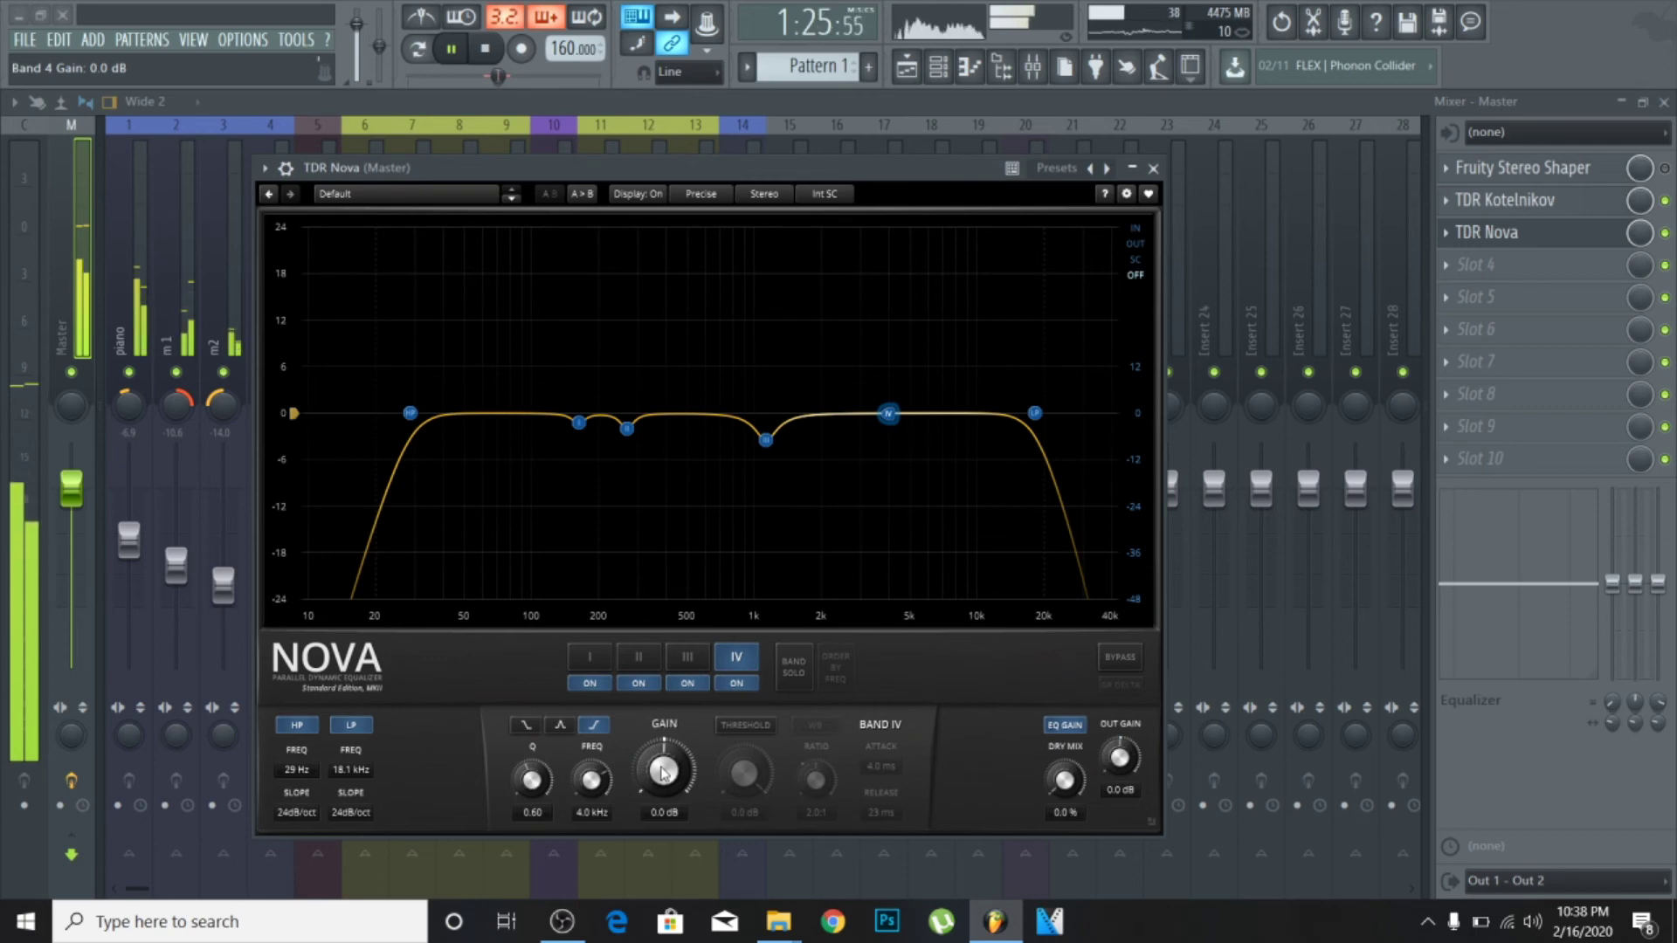
- Set band IV's high shelf to 2.9 kHz with a 2.0 dB gain
scroll(669, 770, "up", 3)
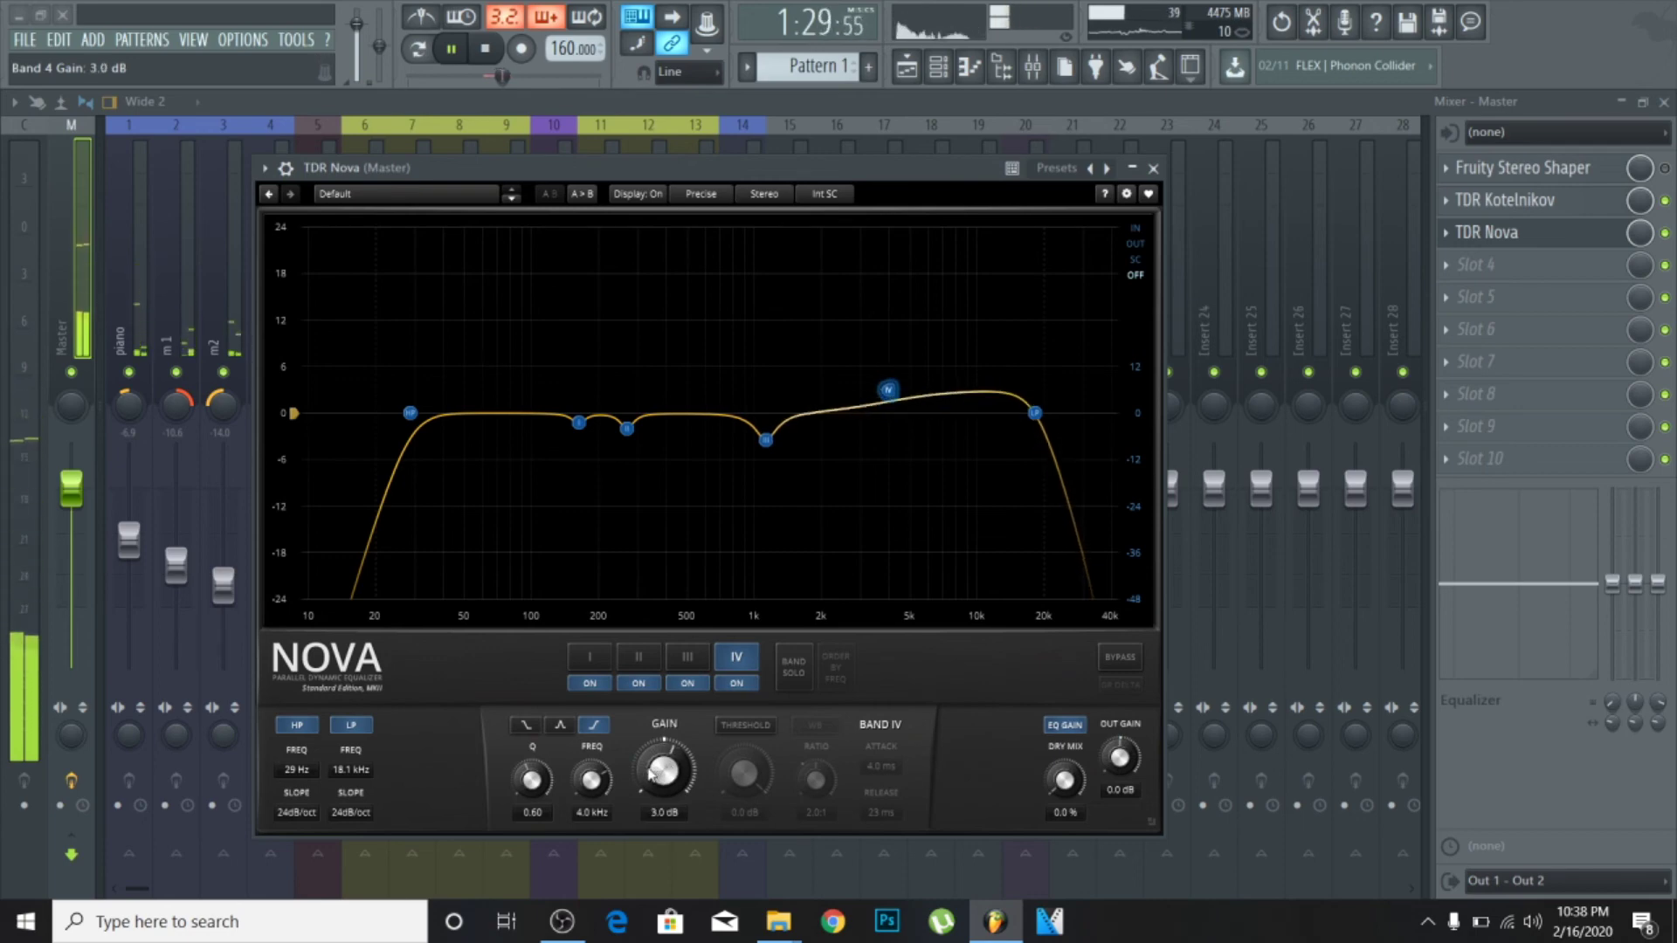
scroll(592, 779, "down", 3)
scroll(592, 779, "up", 1)
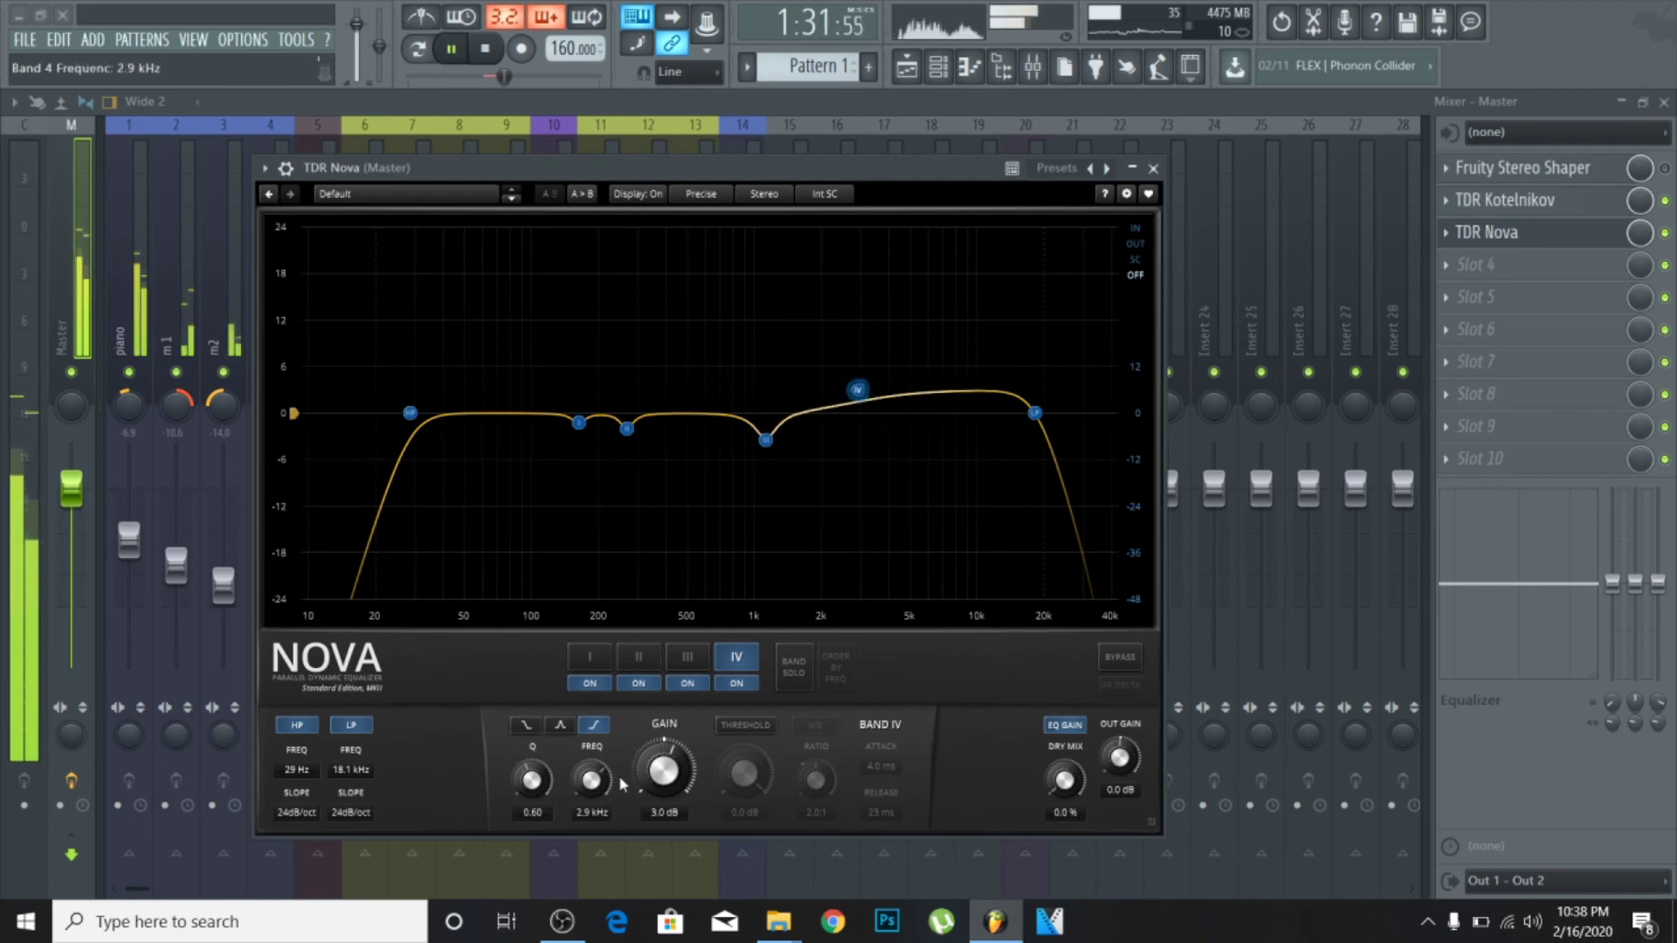
scroll(644, 780, "down", 2)
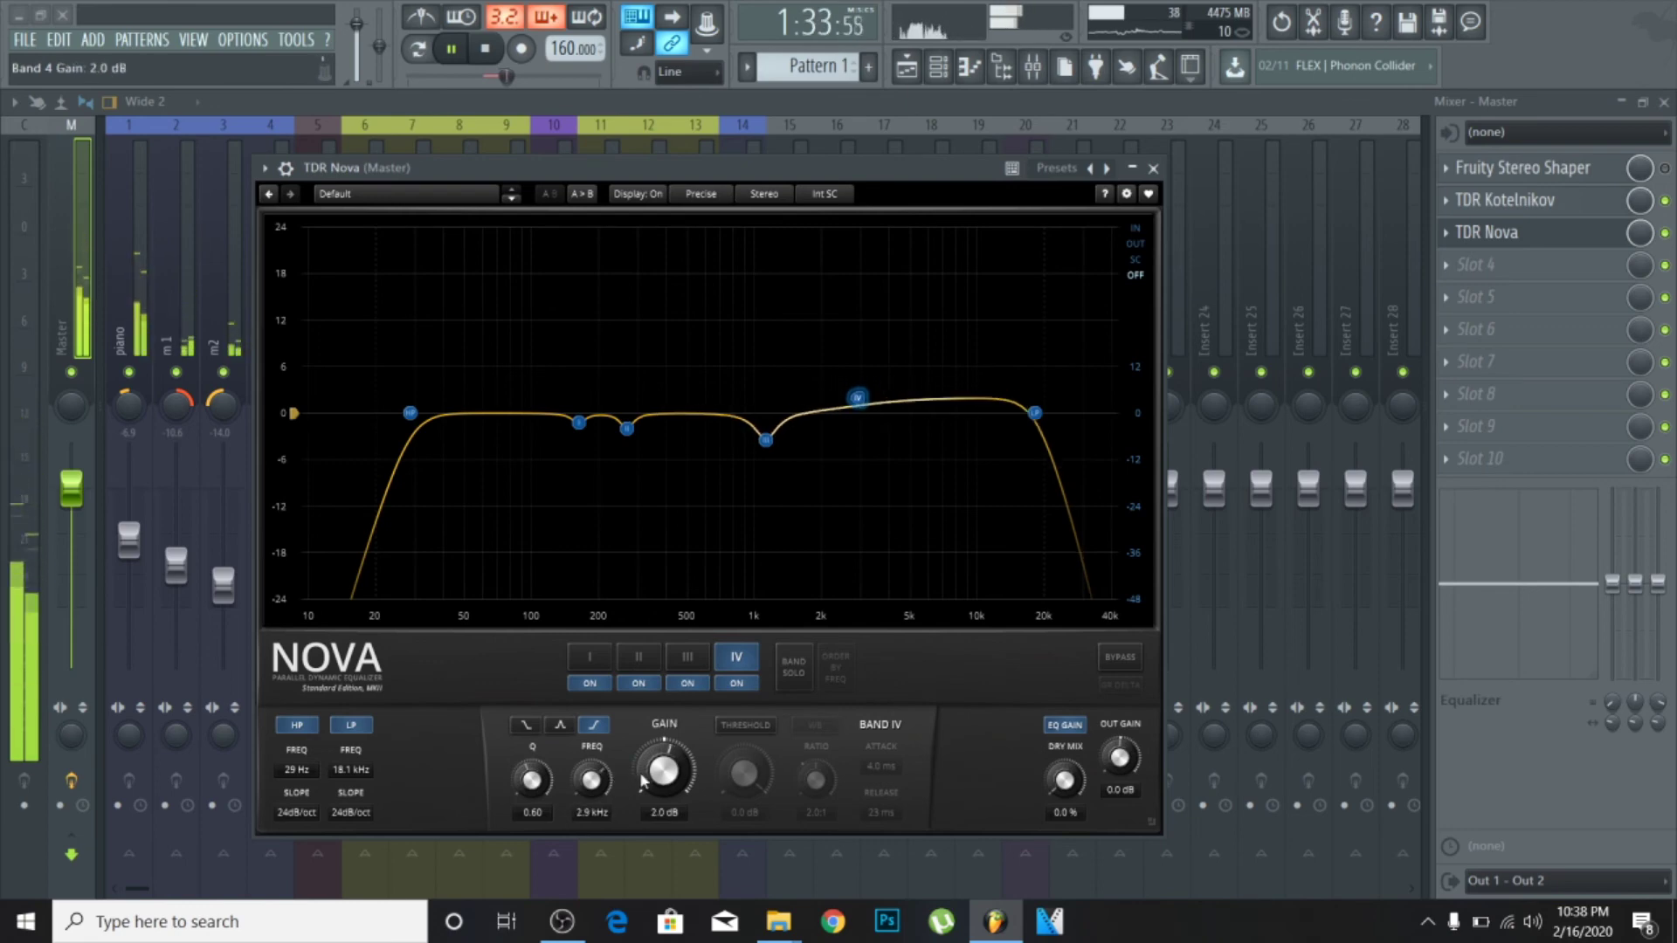
- Compare the mix with Nova bypassed and active on the Master track, and review its EQ curve
left_click(1157, 167)
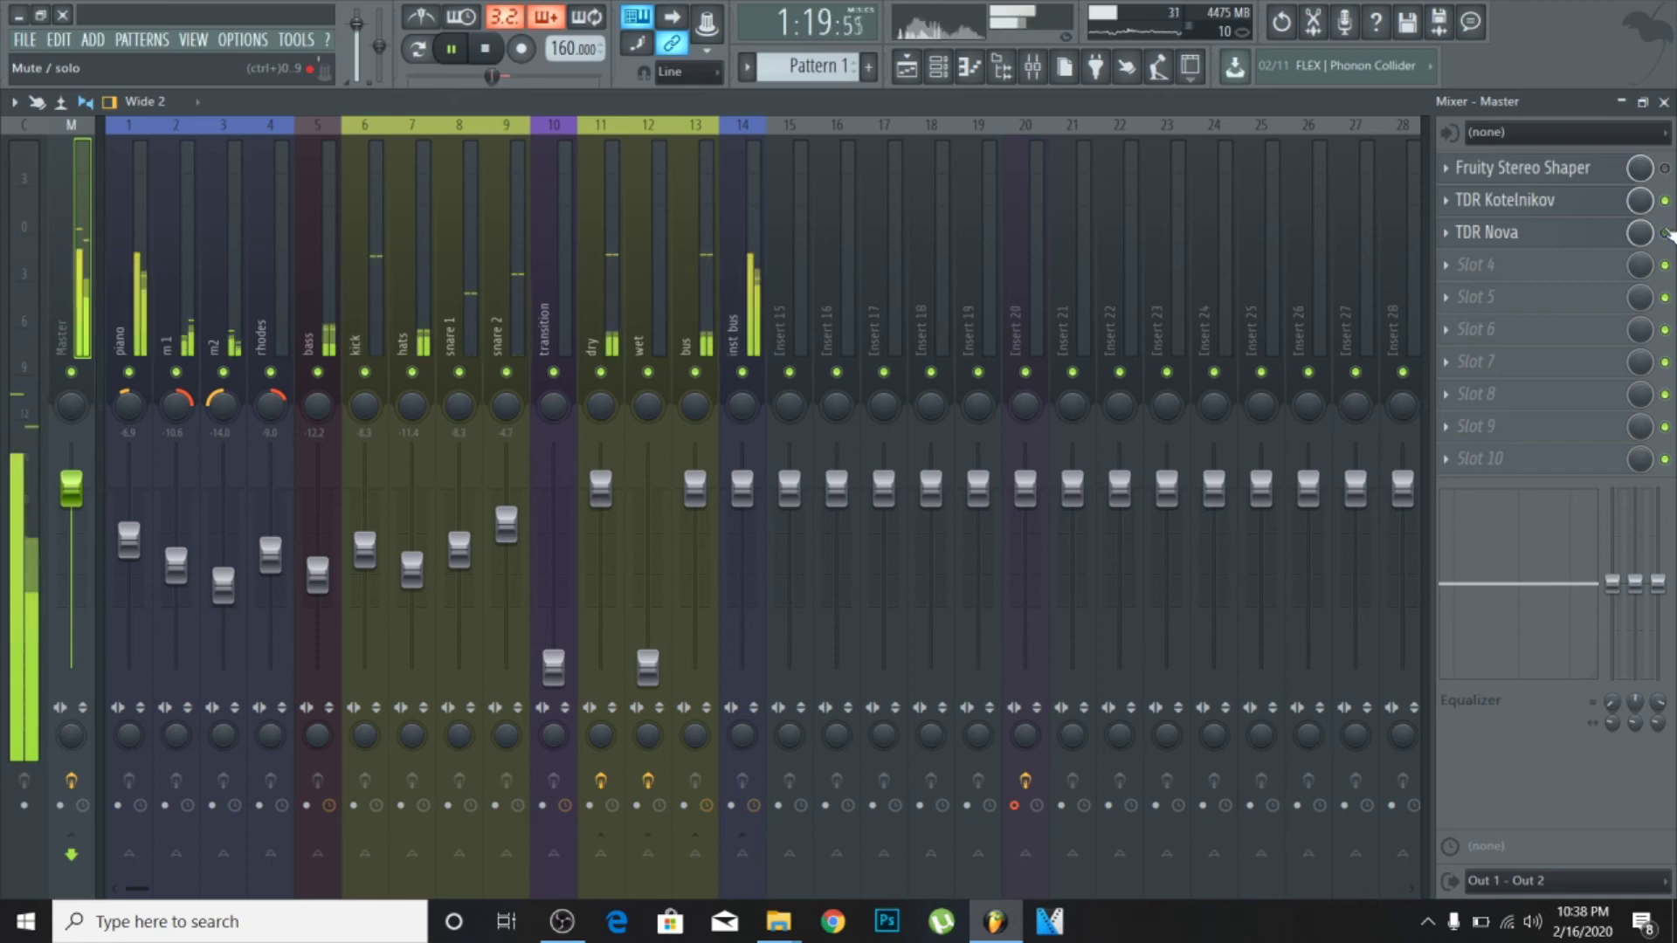
left_click(1666, 232)
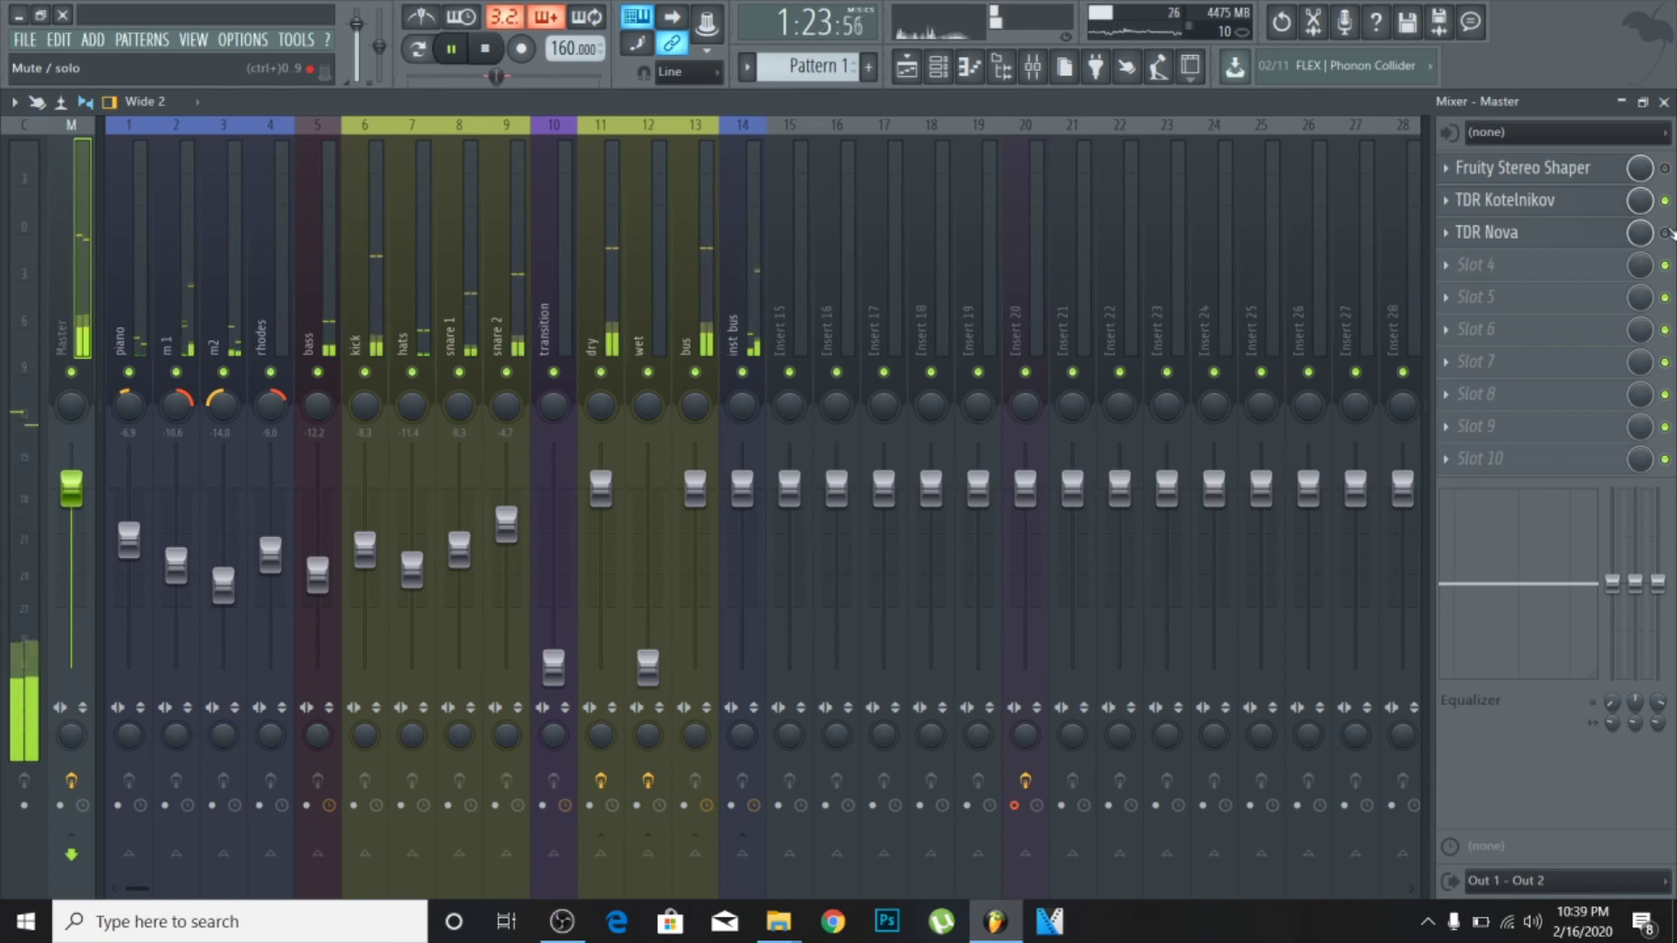
left_click(1666, 232)
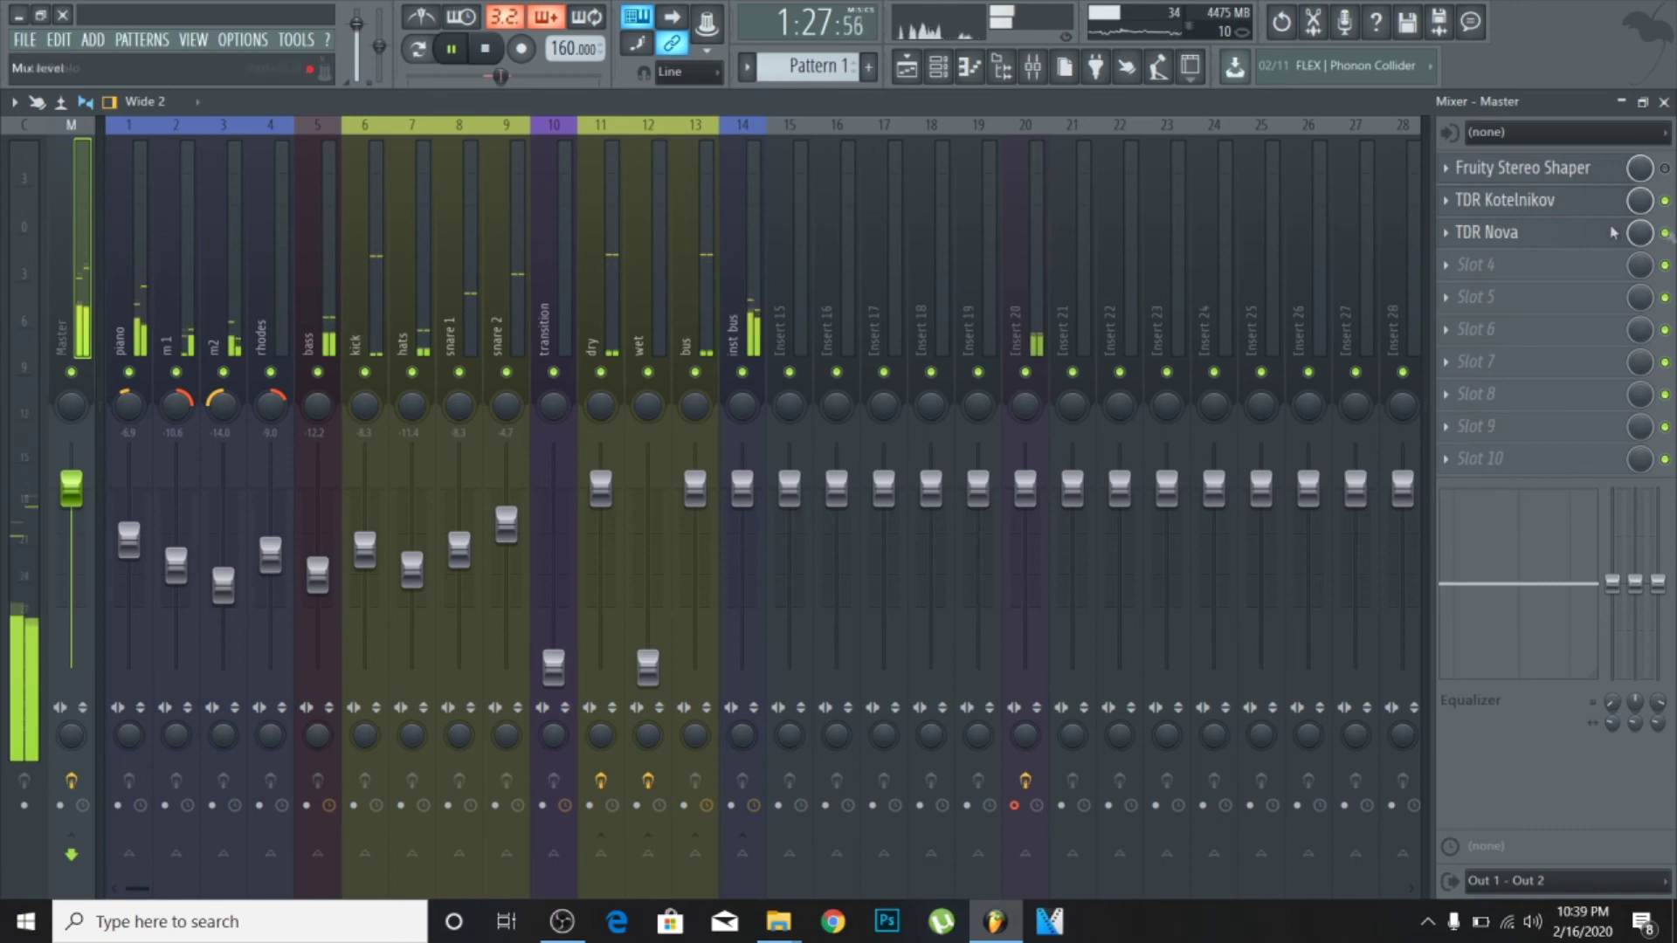
left_click(1560, 234)
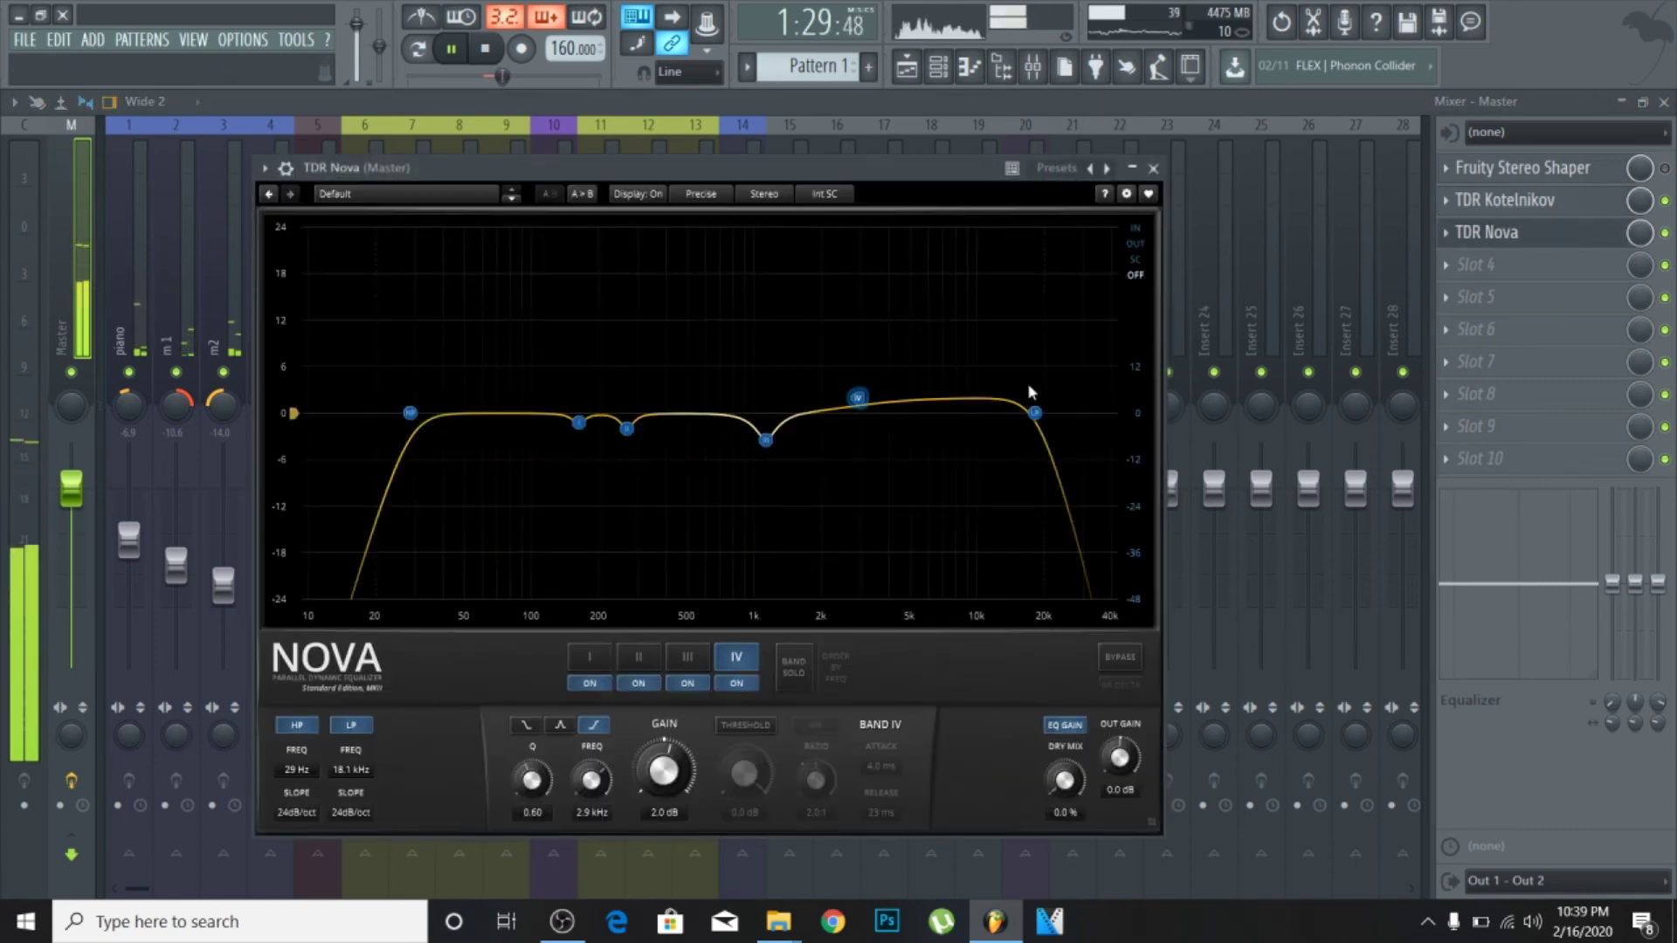
left_click(1153, 168)
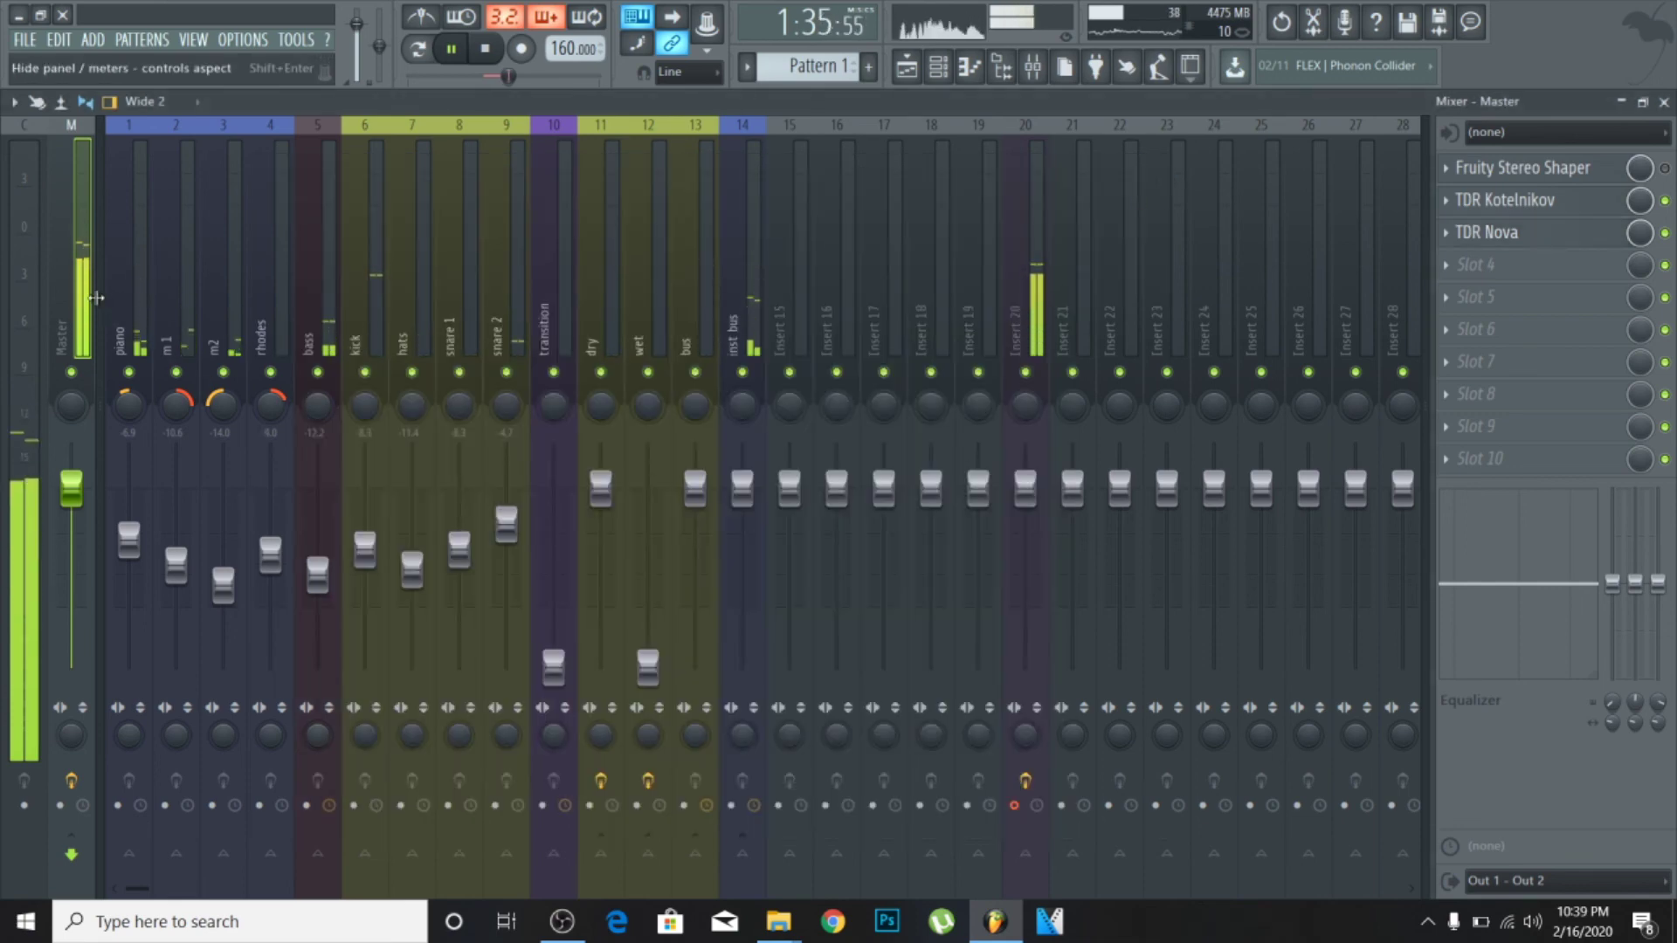
left_click(1664, 233)
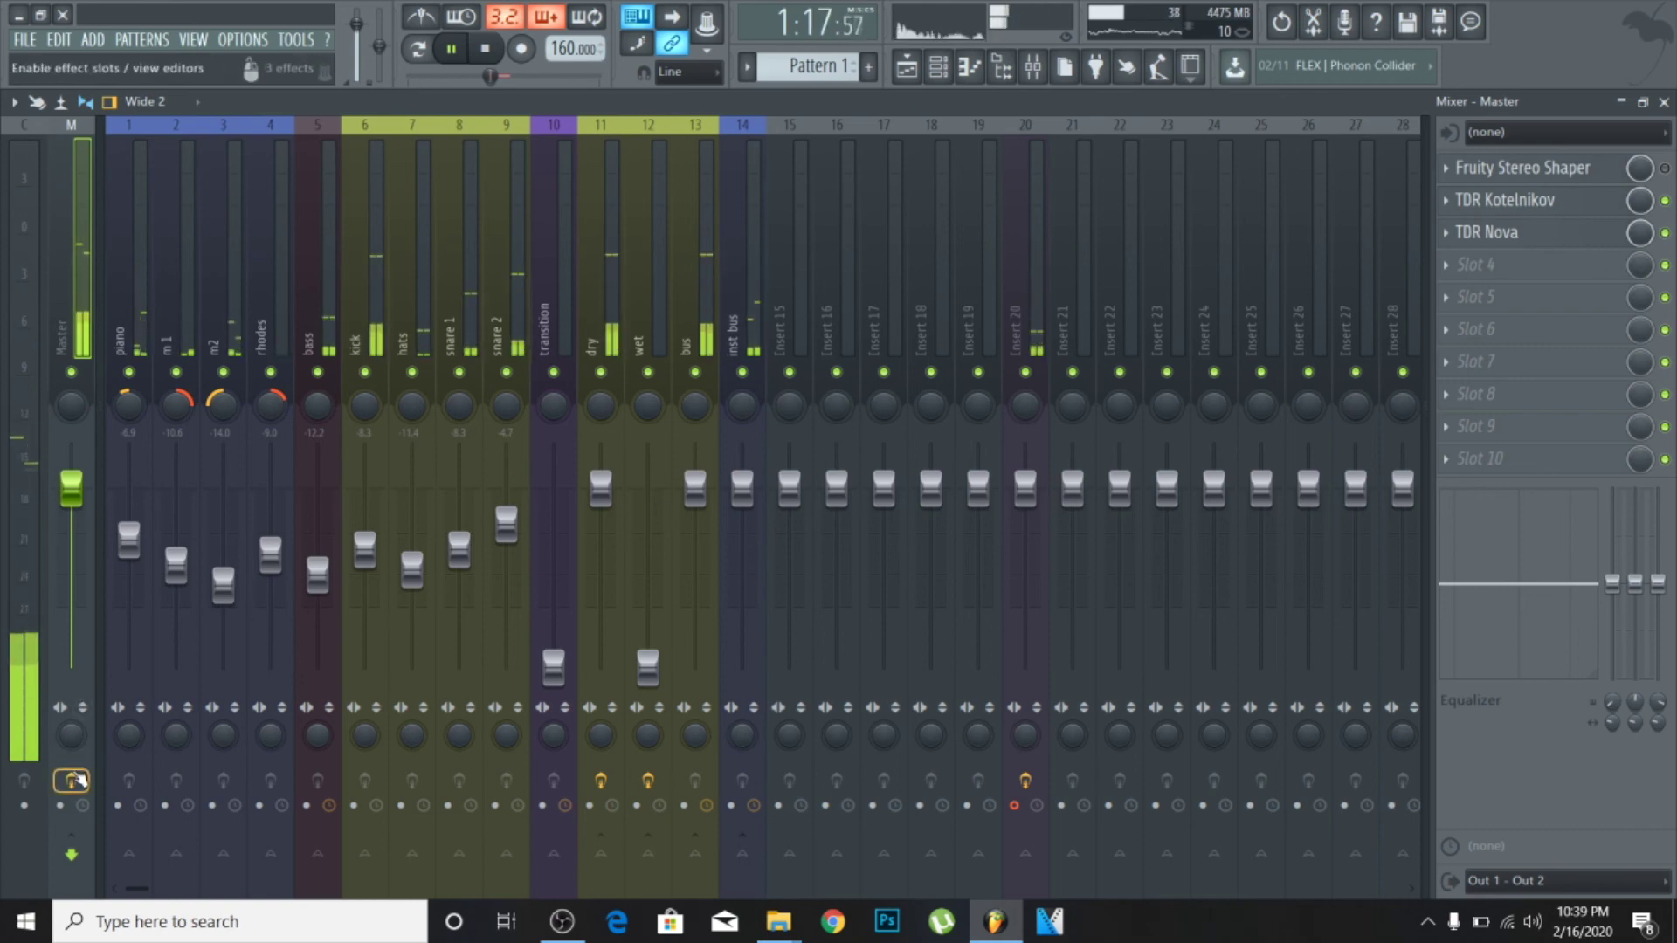
- Solo the m 1 track, enable Insert 20 alongside it, and check the m 1, m2 and Master tracks
left_click(187, 349)
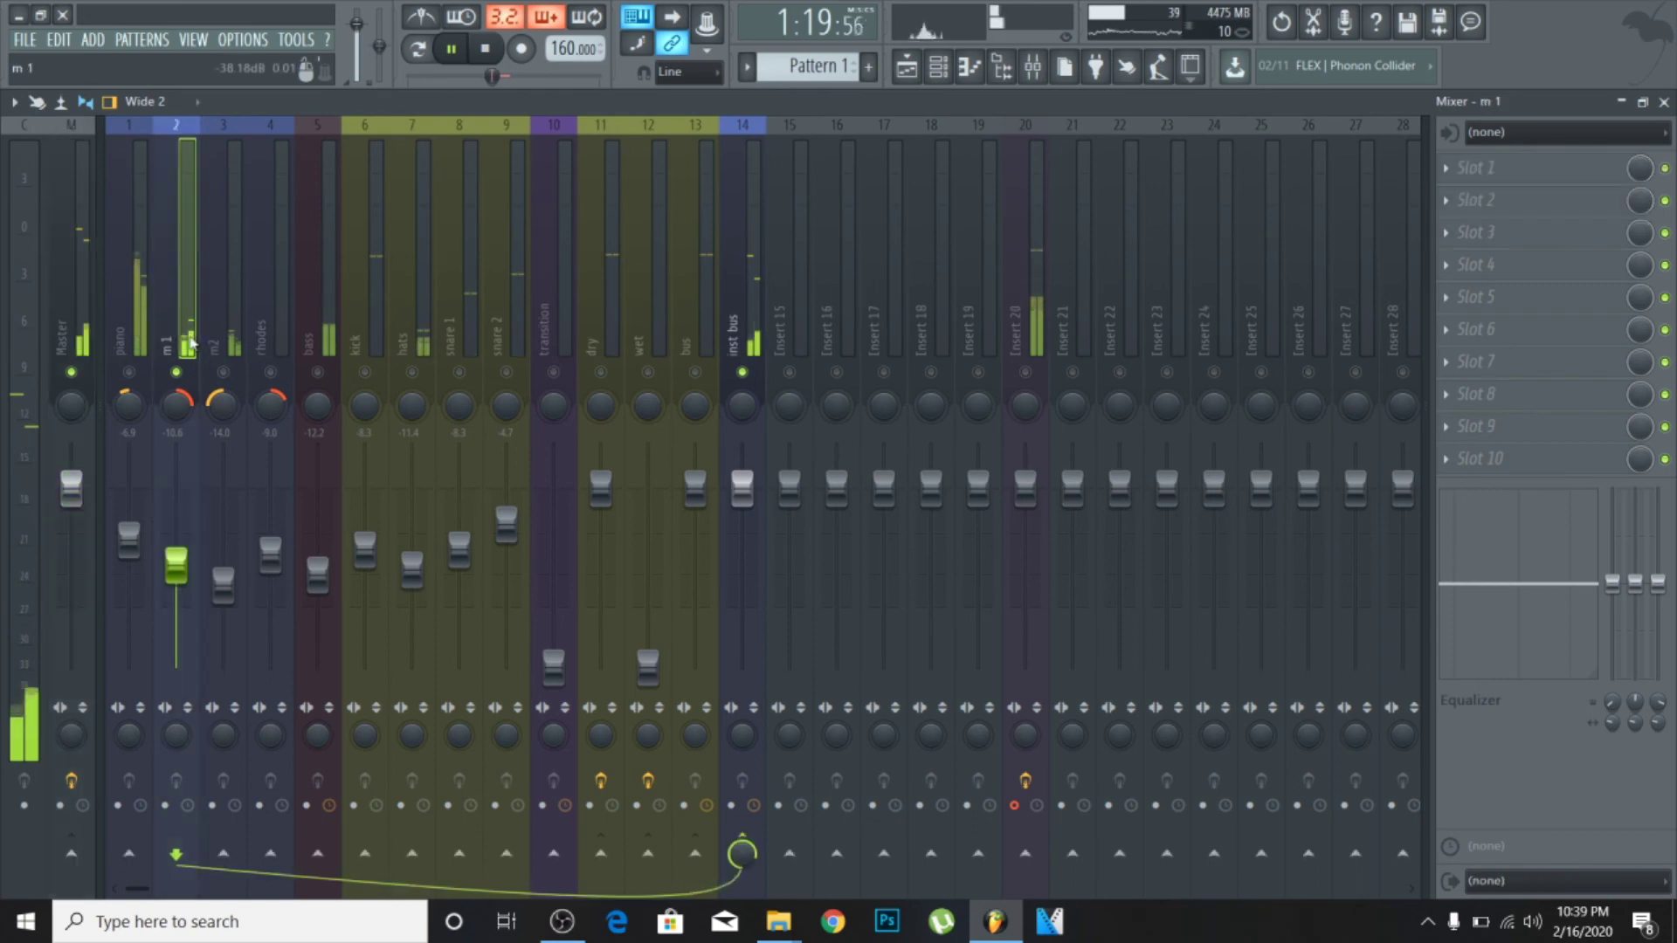
left_click(1031, 371)
left_click(65, 305)
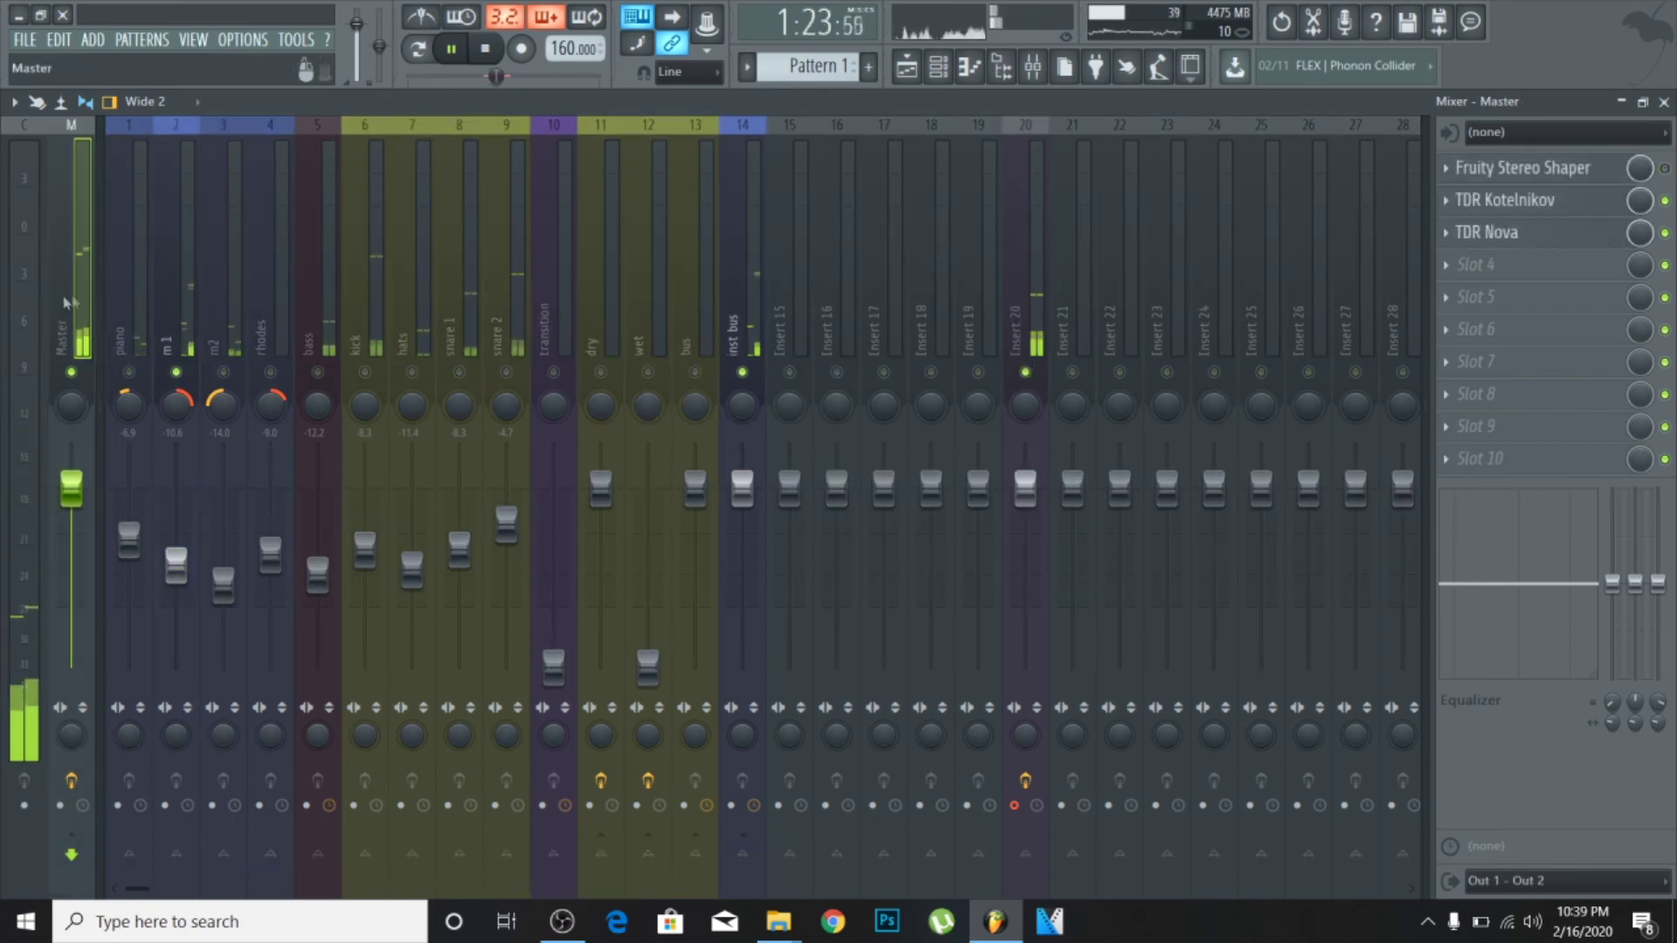
left_click(184, 297)
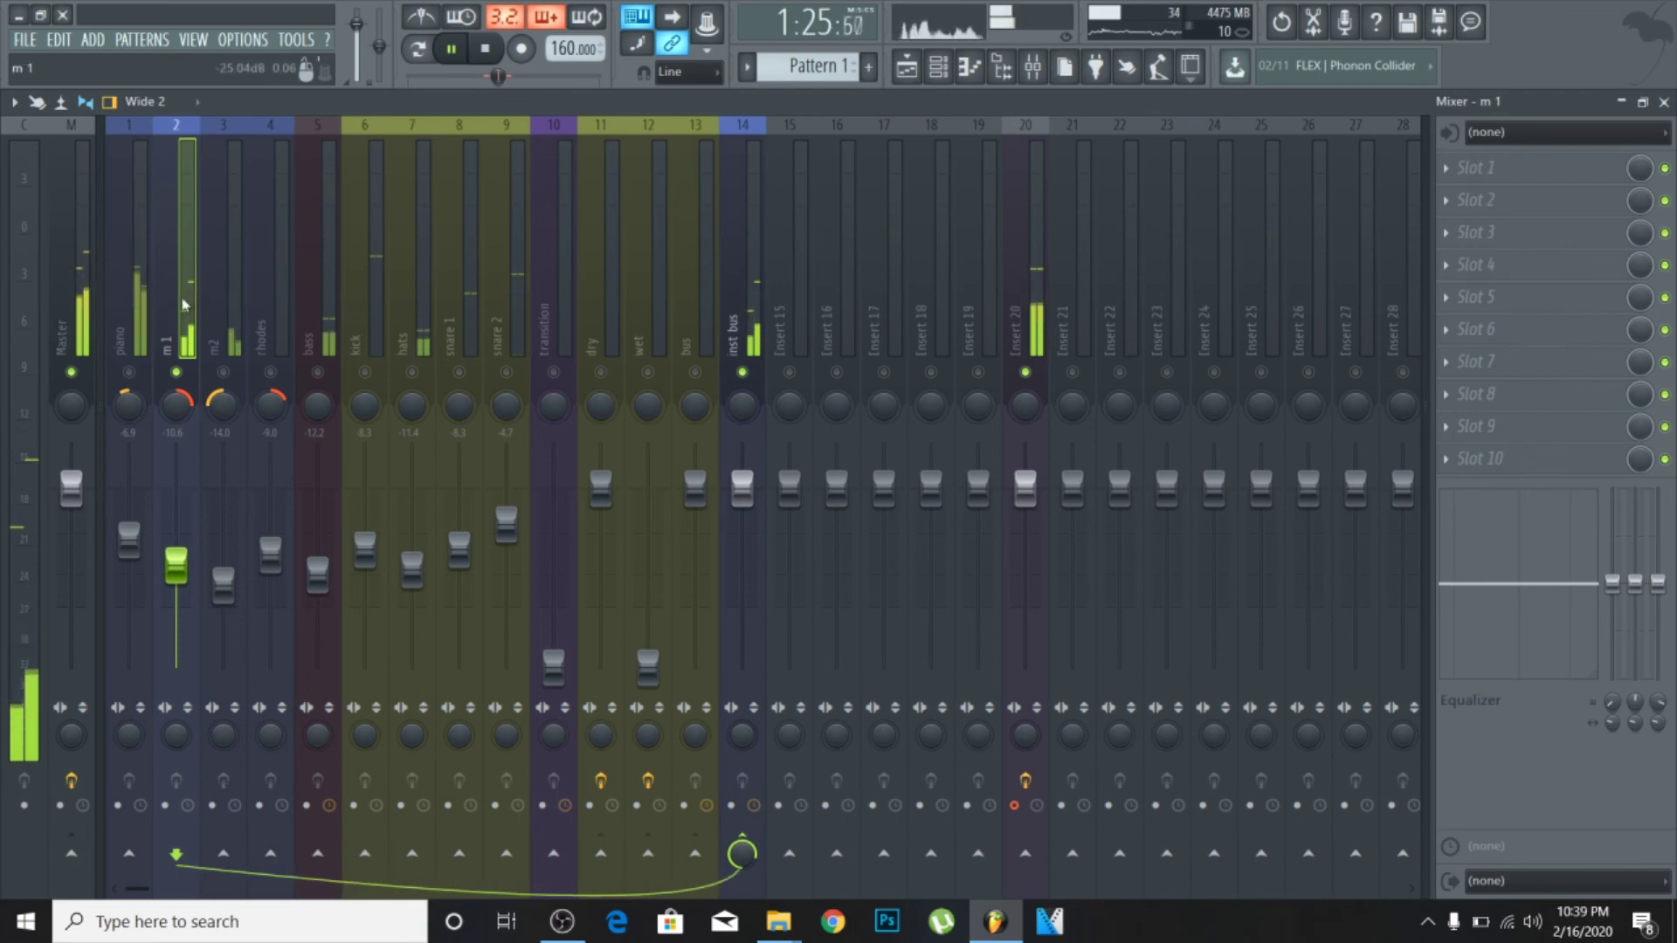
left_click(214, 312)
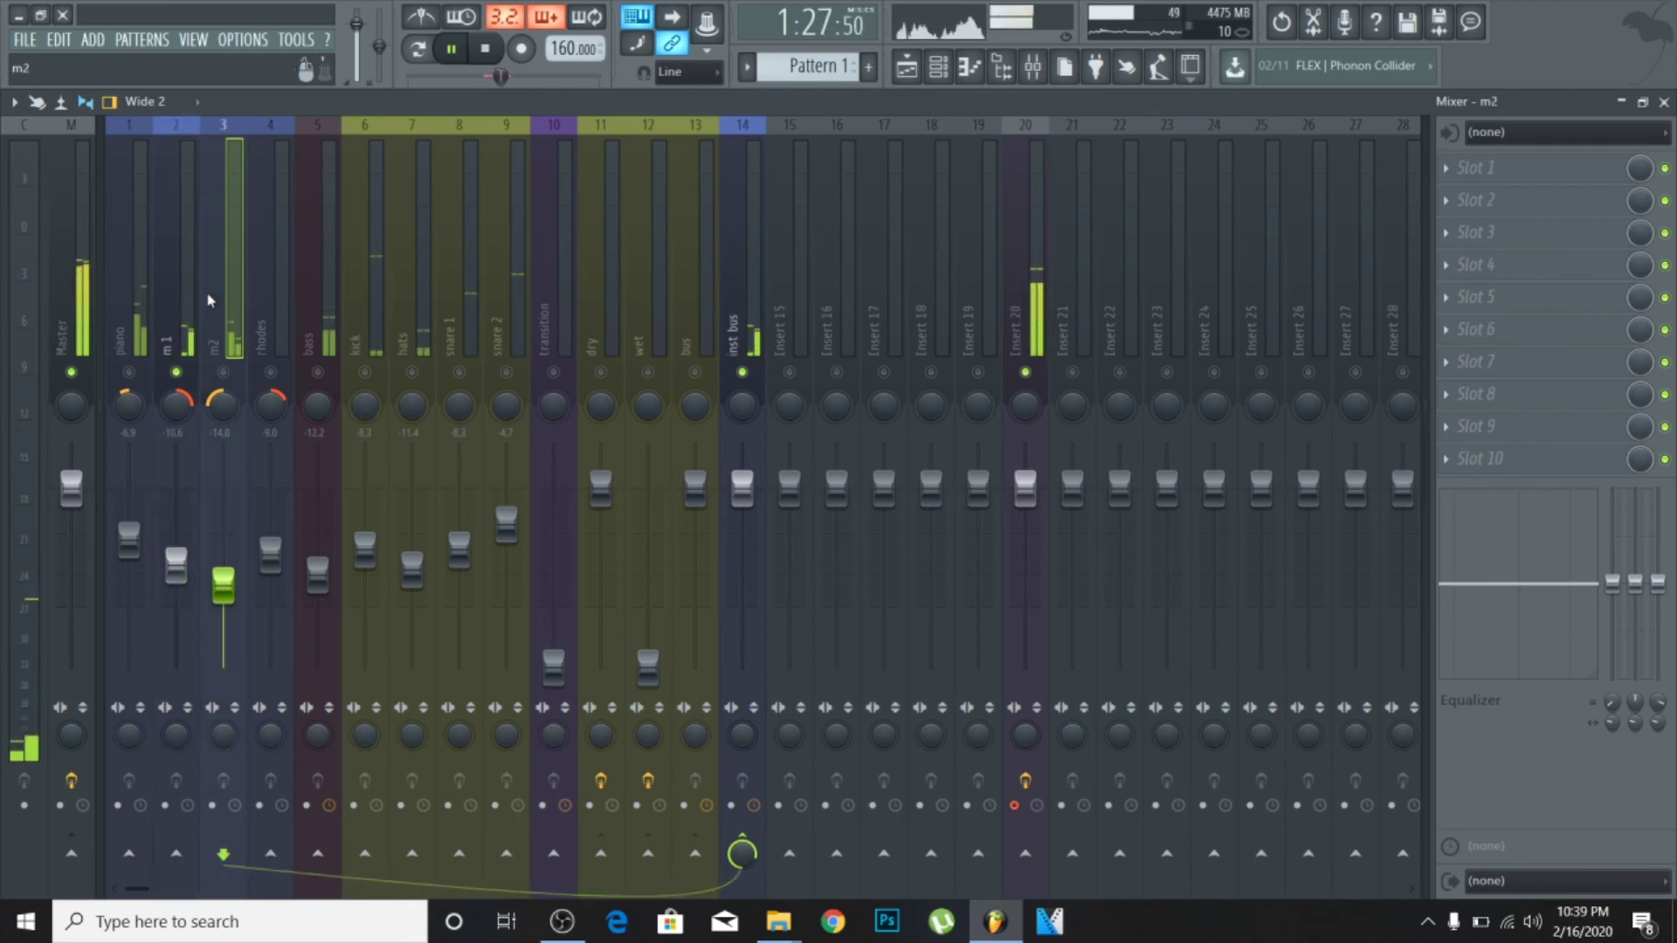
- Toggle Nova on the Master track to compare its effect on the soloed m 1, then unsolo m 1
left_click(83, 277)
left_click(1665, 168)
left_click(1664, 232)
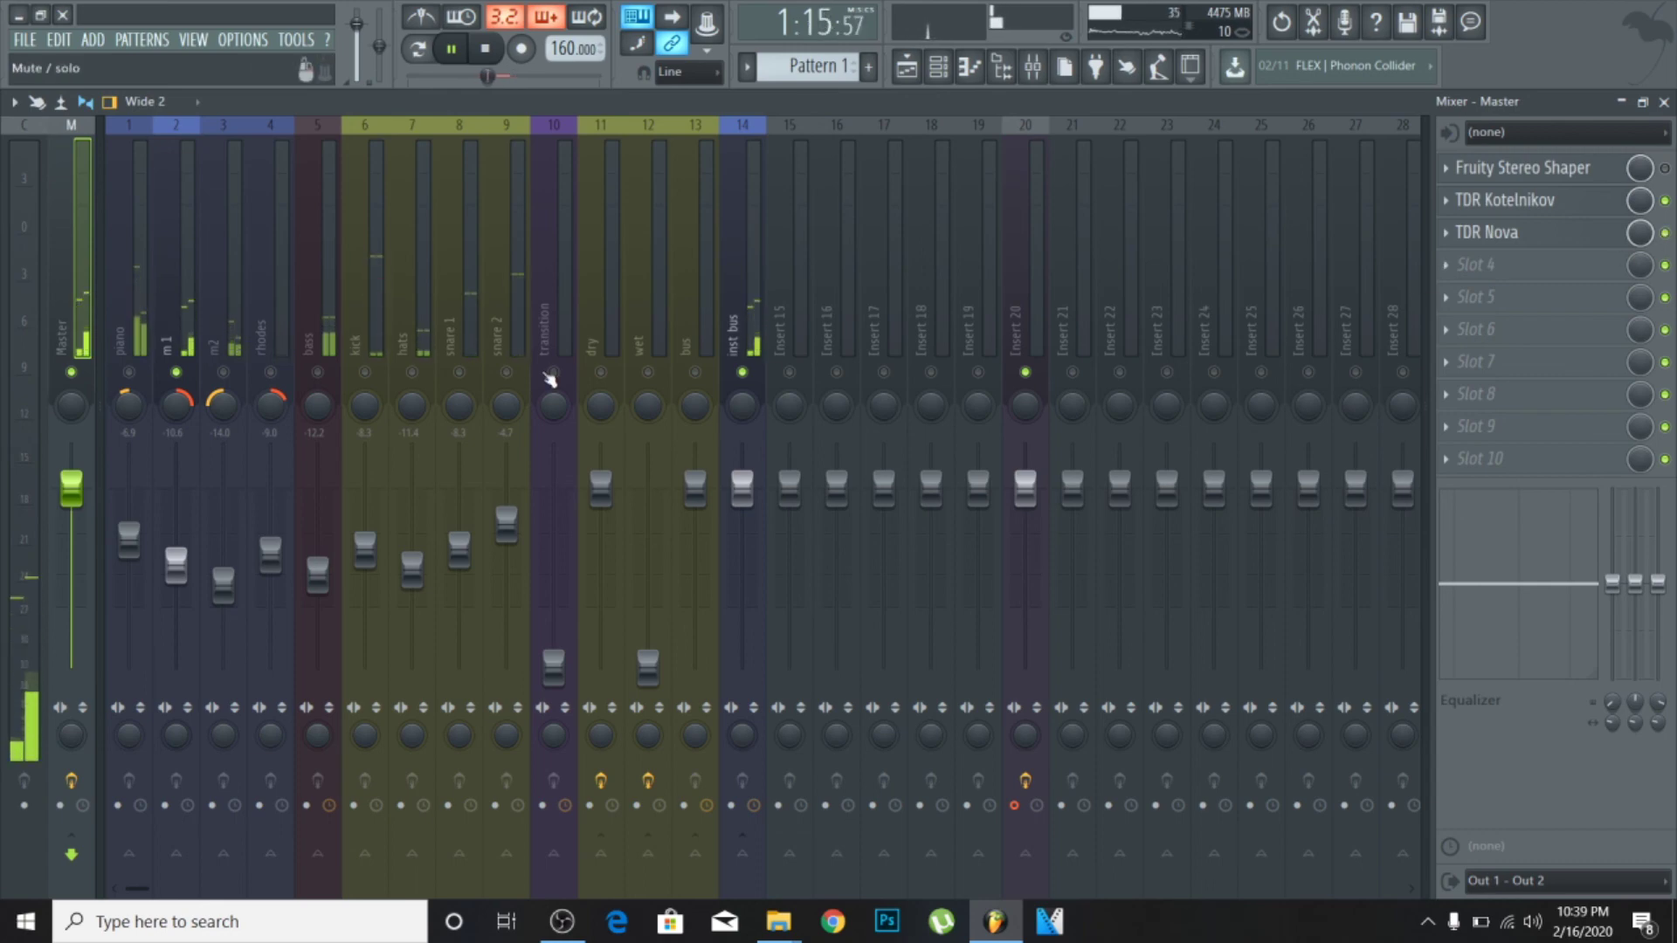
right_click(177, 372)
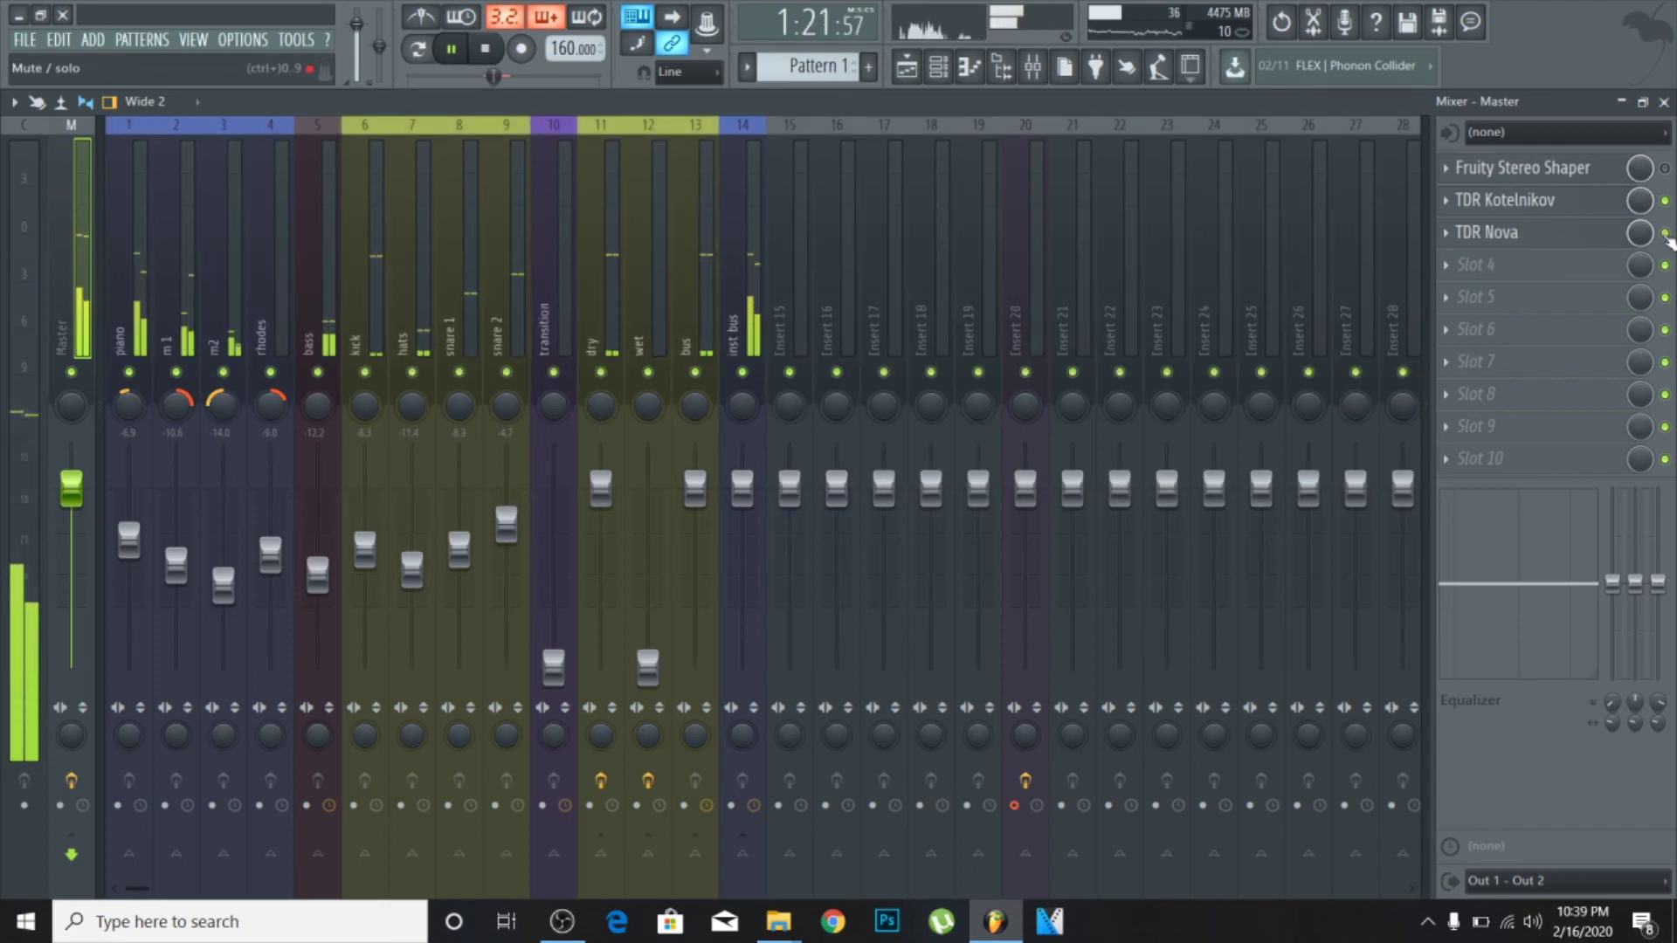
- Compare the full mix with the Master track's whole effect chain disabled and enabled, leaving it enabled
left_click(190, 293)
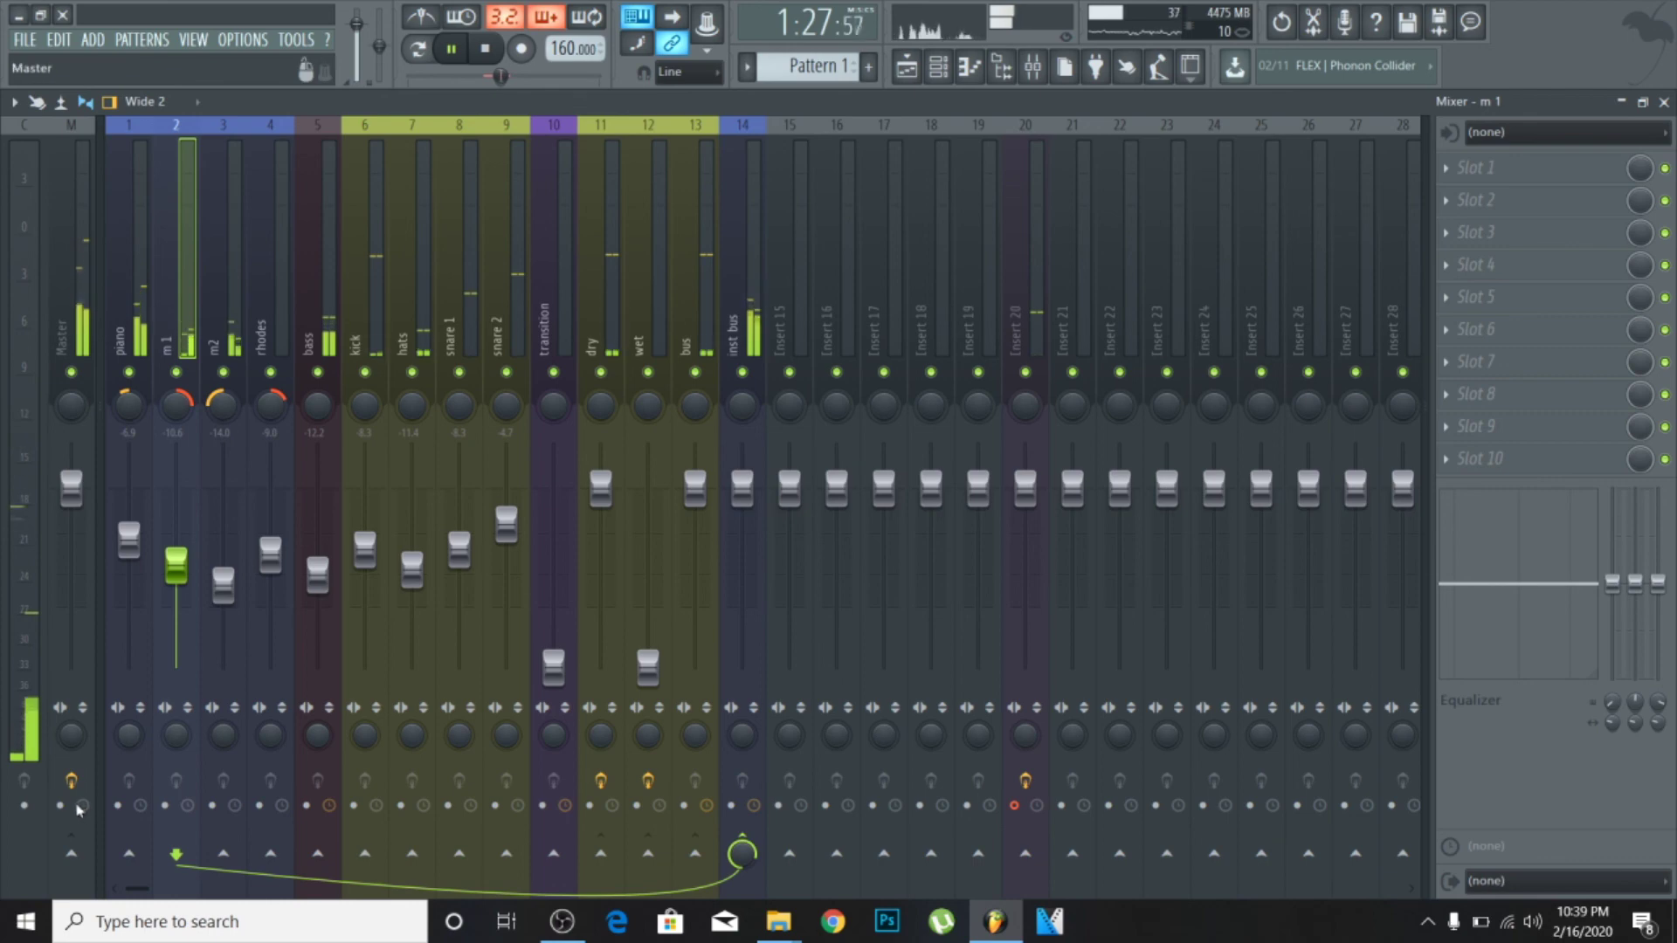
left_click(78, 265)
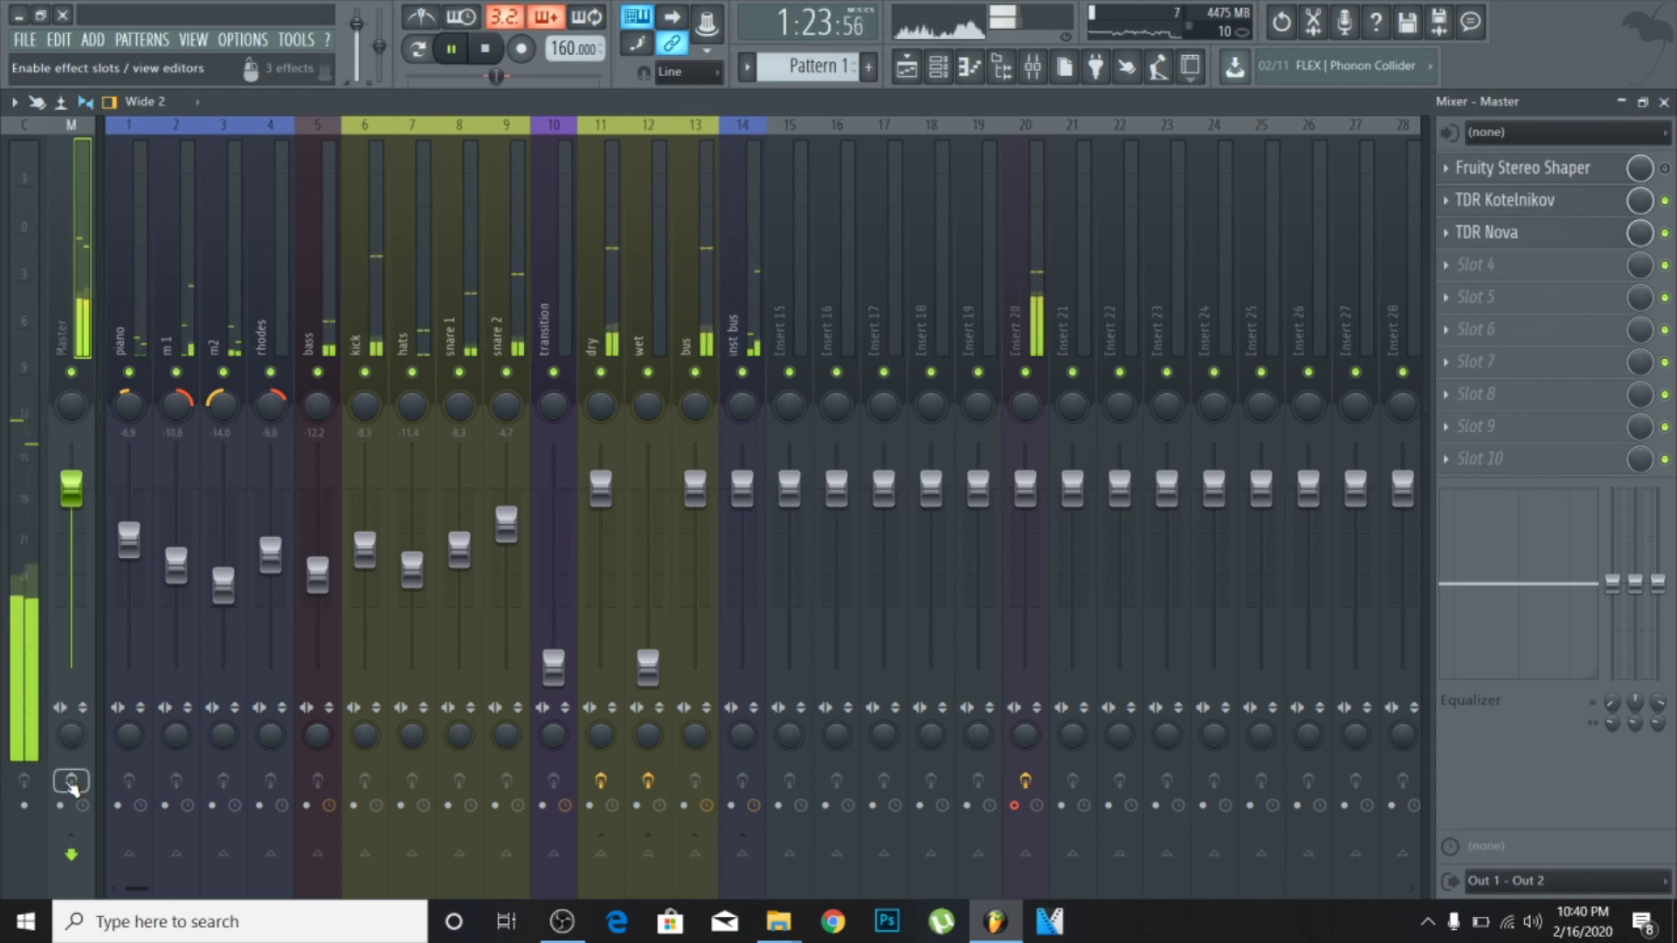
left_click(72, 781)
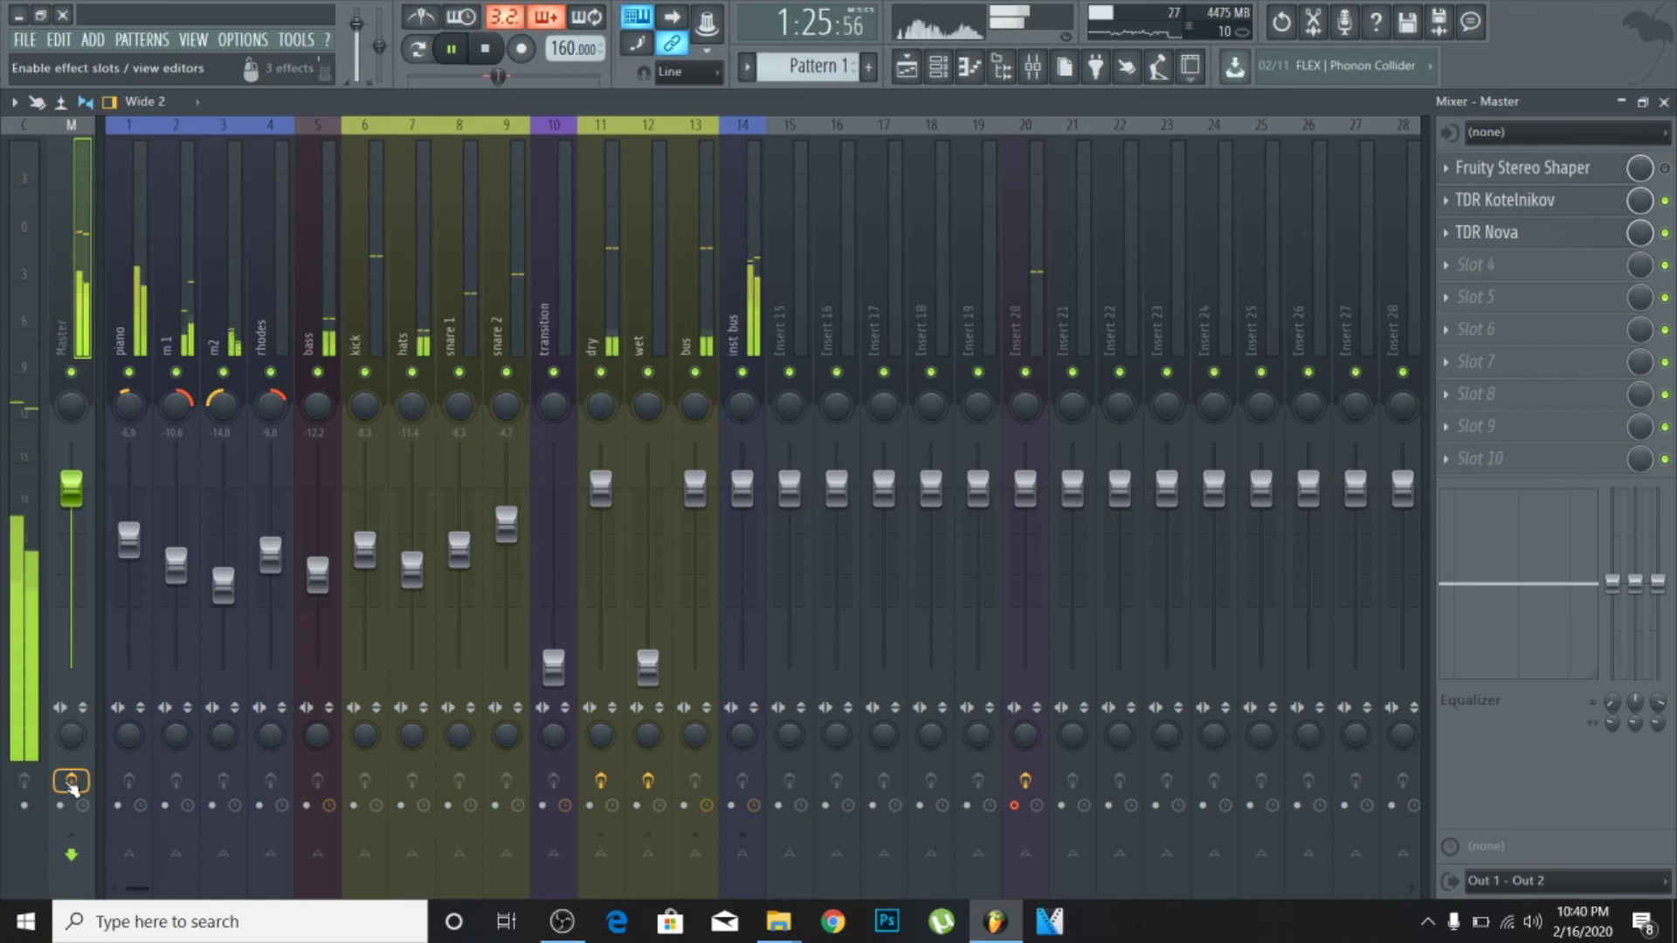